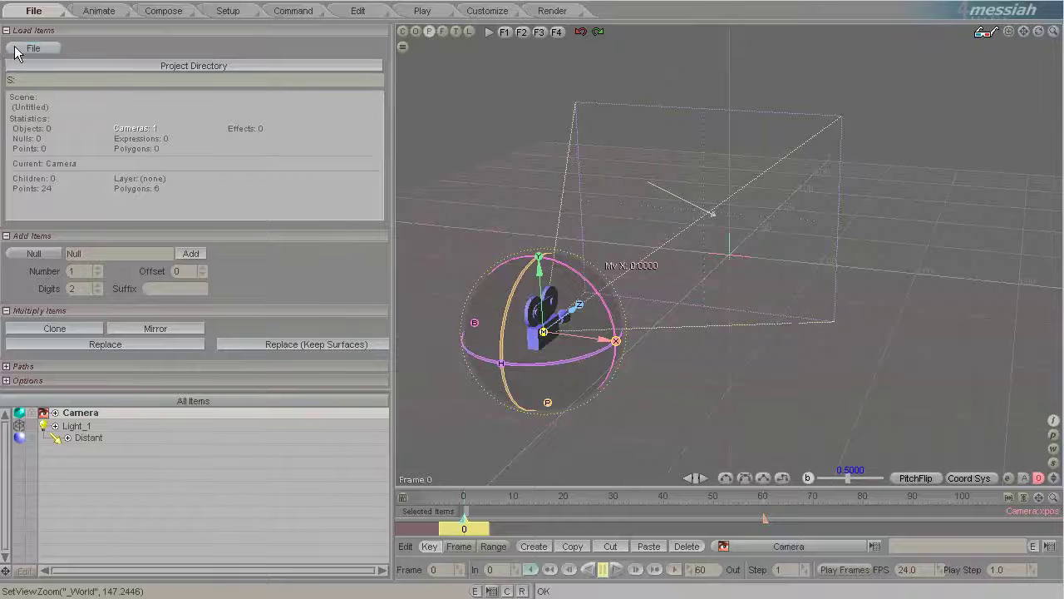
# Step: Load the Tube.obj object from the Effectors Objects folder into the empty scene
pyautogui.click(15, 51)
pyautogui.click(81, 364)
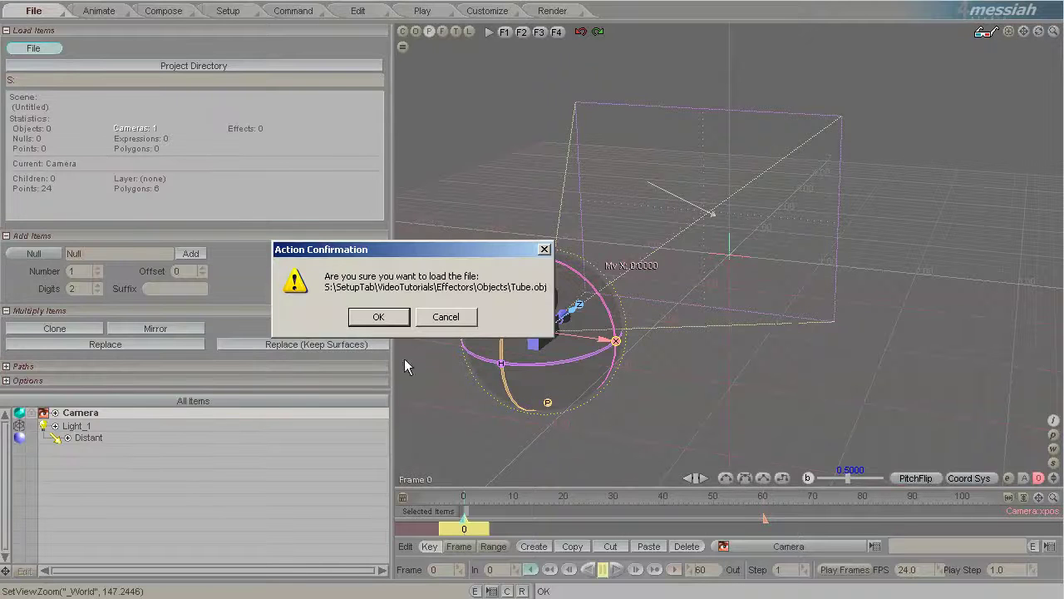
pyautogui.click(375, 322)
pyautogui.scroll(5, 790, 194)
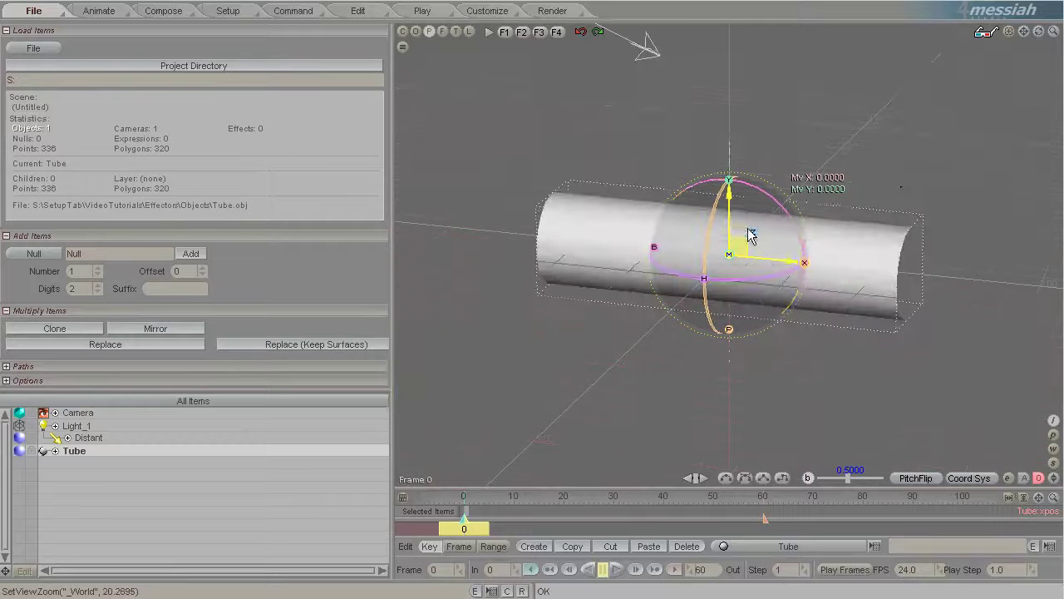
# Step: Add a Bone_Deform effect to the Tube and create two separate bones directly under its skeleton
pyautogui.click(223, 11)
pyautogui.click(186, 50)
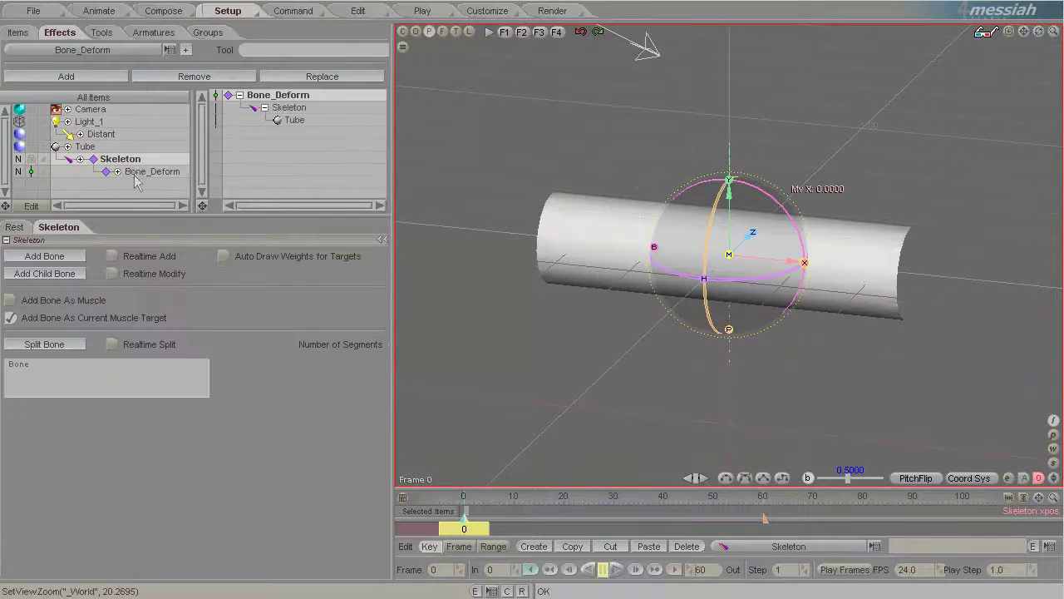
pyautogui.click(46, 256)
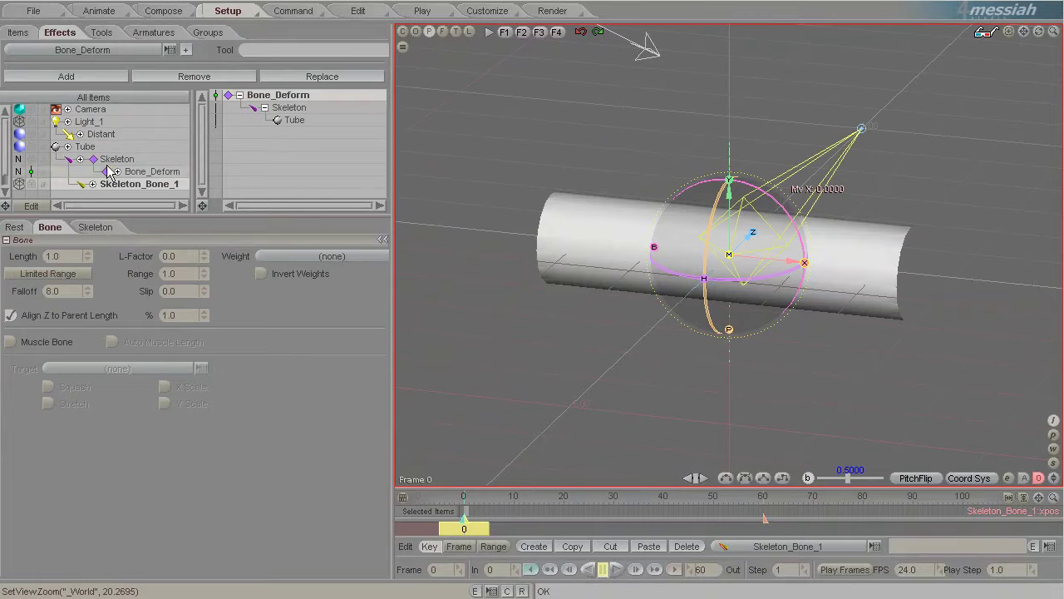
pyautogui.click(112, 158)
pyautogui.click(46, 256)
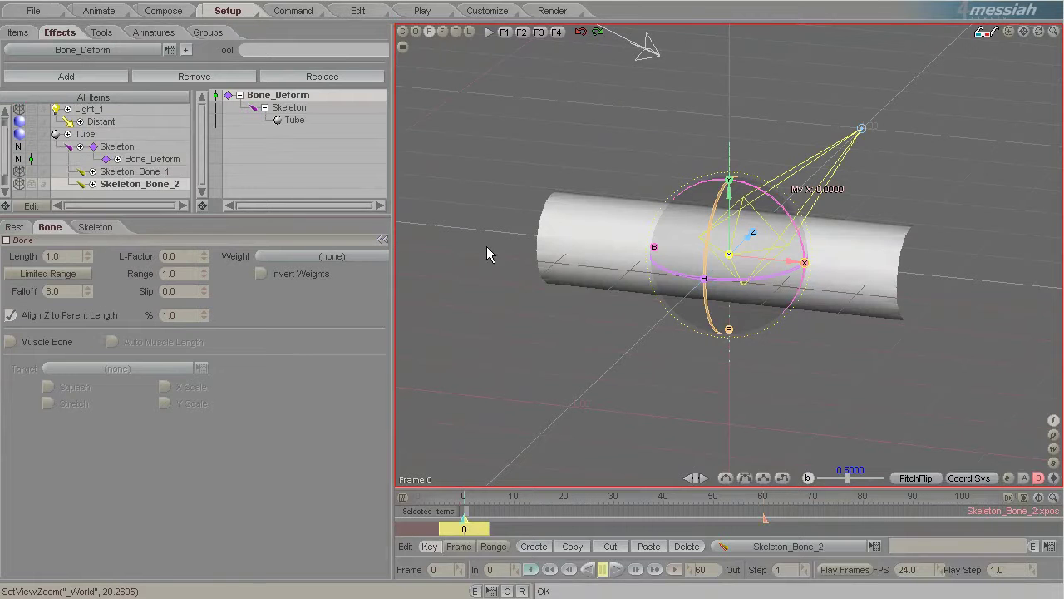
# Step: Place the two bones at opposite ends of the tube, Skeleton_Bone_1 at X about -0.40 and Skeleton_Bone_2 at X about 0.40
pyautogui.click(454, 31)
pyautogui.scroll(3, 685, 239)
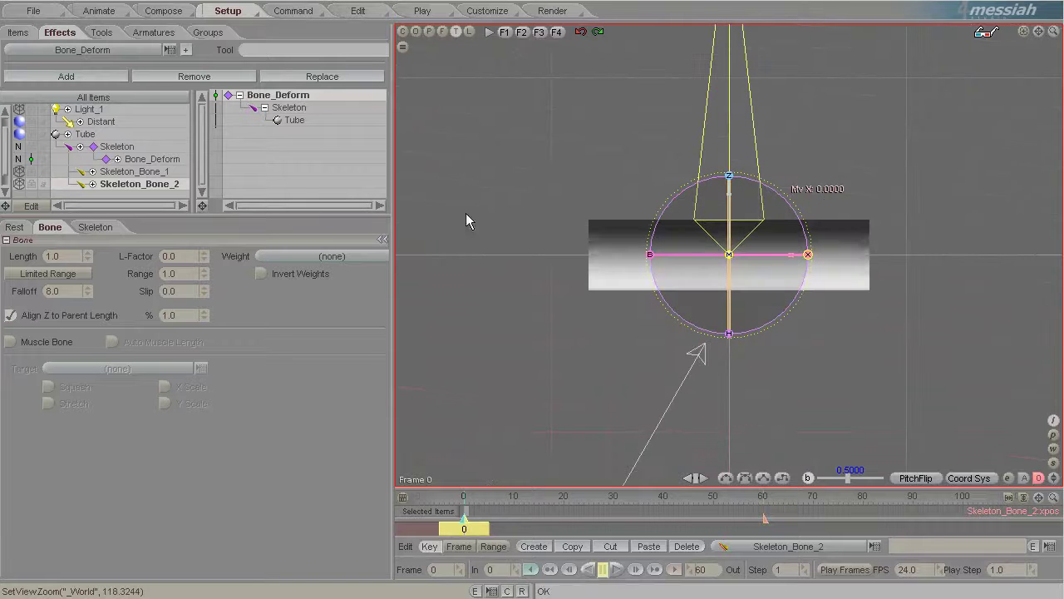
pyautogui.click(137, 171)
pyautogui.moveTo(808, 254); pyautogui.dragTo(411, 283)
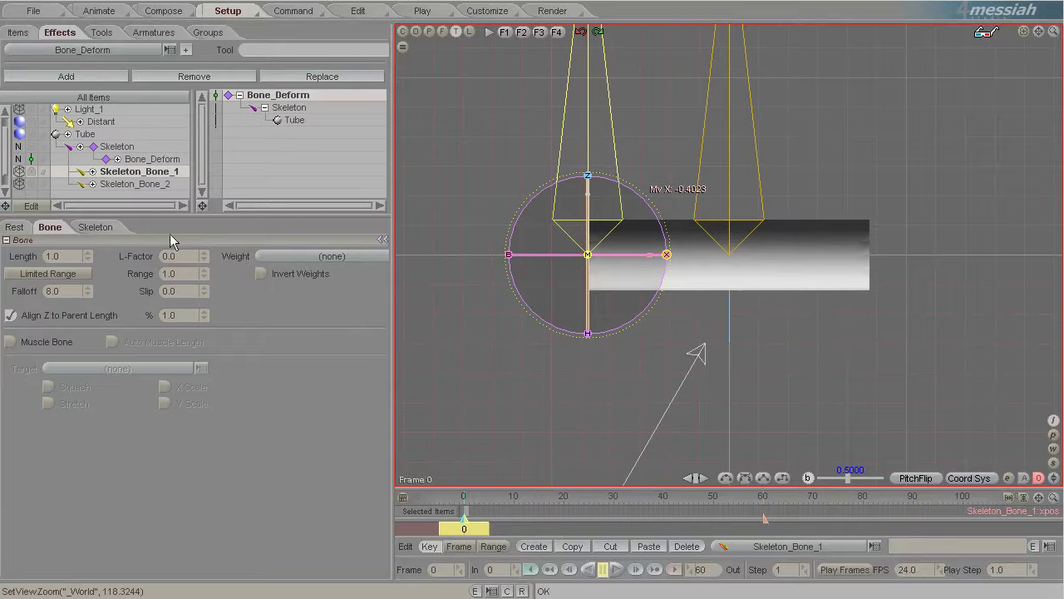
pyautogui.click(139, 184)
pyautogui.moveTo(807, 254); pyautogui.dragTo(730, 254)
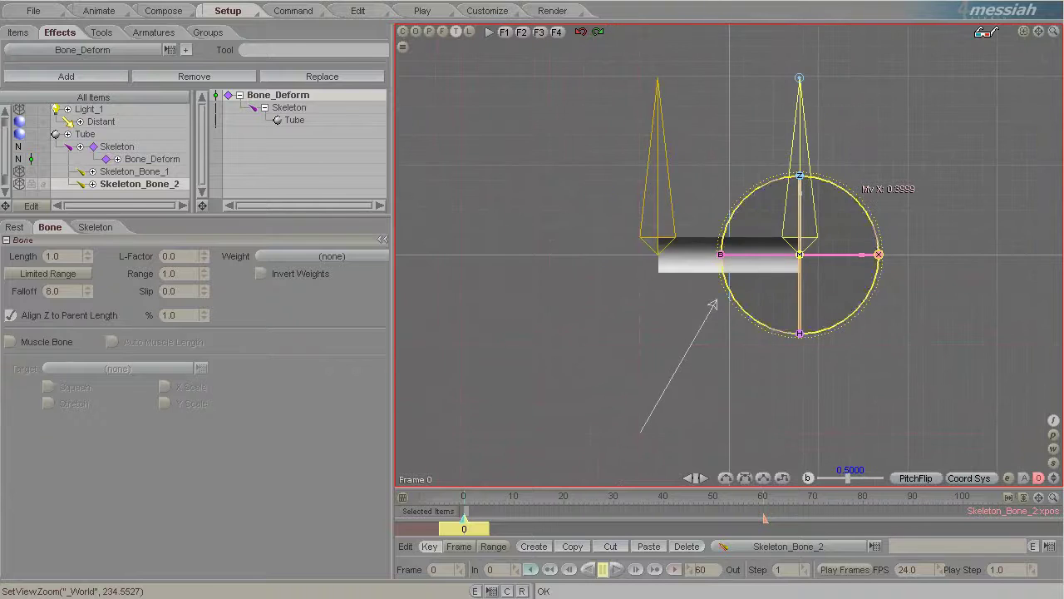
# Step: Switch the Tube's display mode to shade it by bone weights in the perspective view
pyautogui.click(429, 32)
pyautogui.moveTo(1038, 36); pyautogui.dragTo(709, 104)
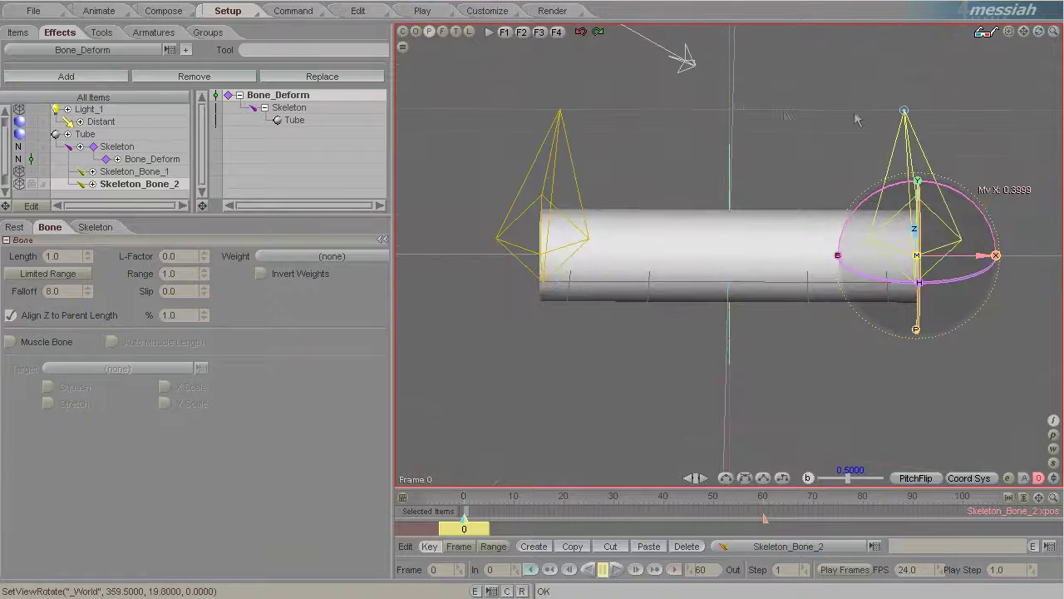
pyautogui.moveTo(1038, 32); pyautogui.dragTo(412, 283)
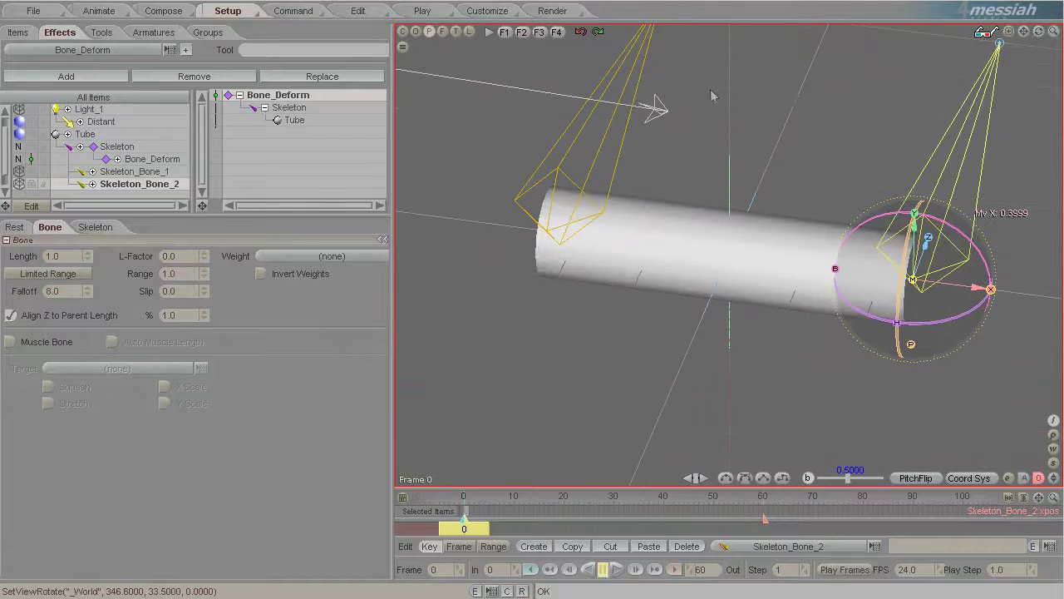
pyautogui.click(87, 134)
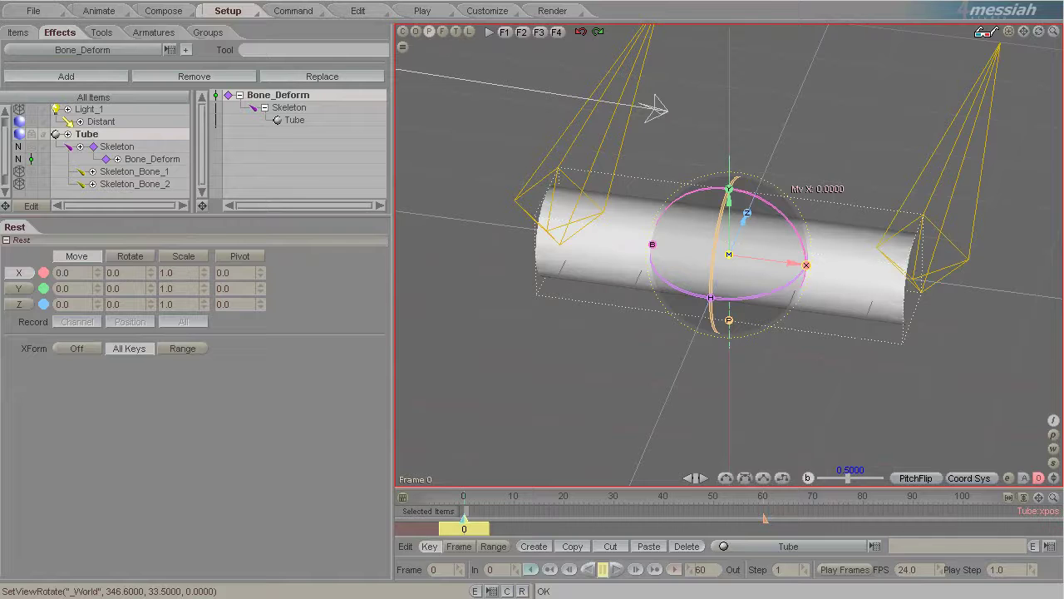
pyautogui.click(18, 135)
pyautogui.click(54, 281)
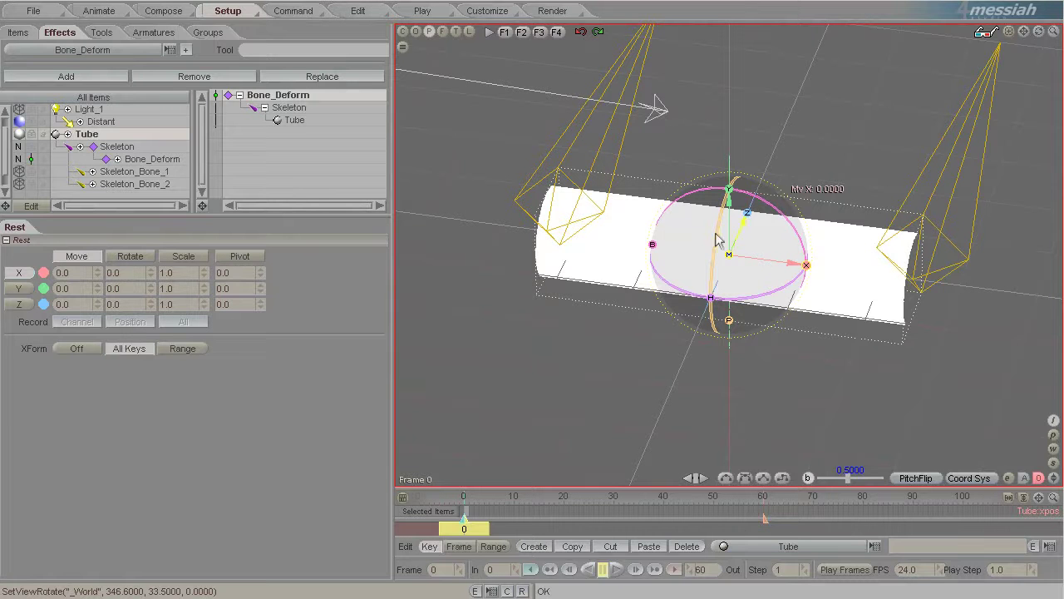
# Step: Examine the weight shading on the tube in animation mode for Skeleton_Bone_2 and Skeleton_Bone_1
pyautogui.click(958, 149)
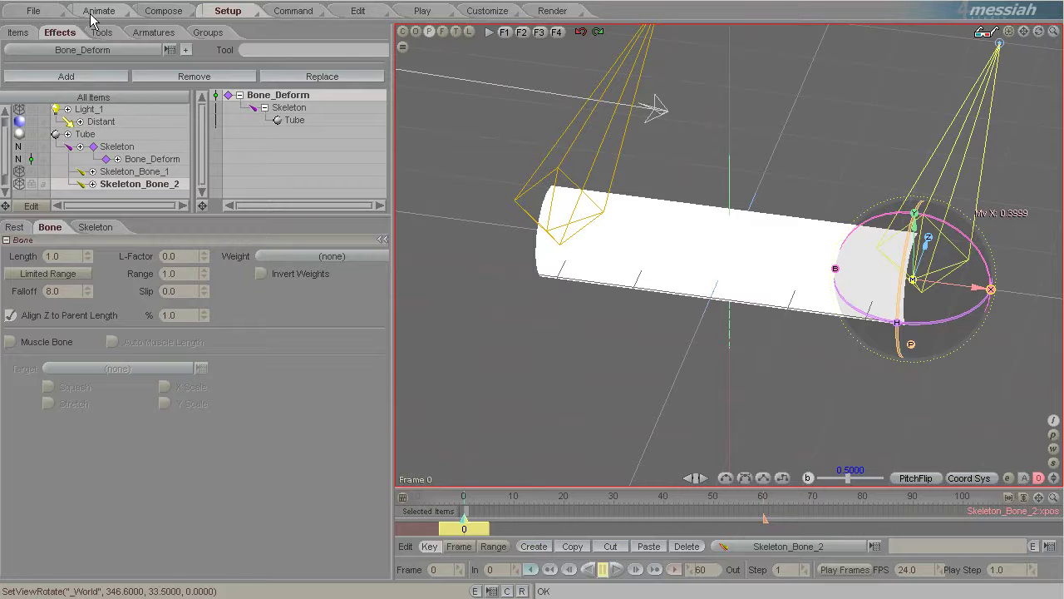
pyautogui.click(92, 15)
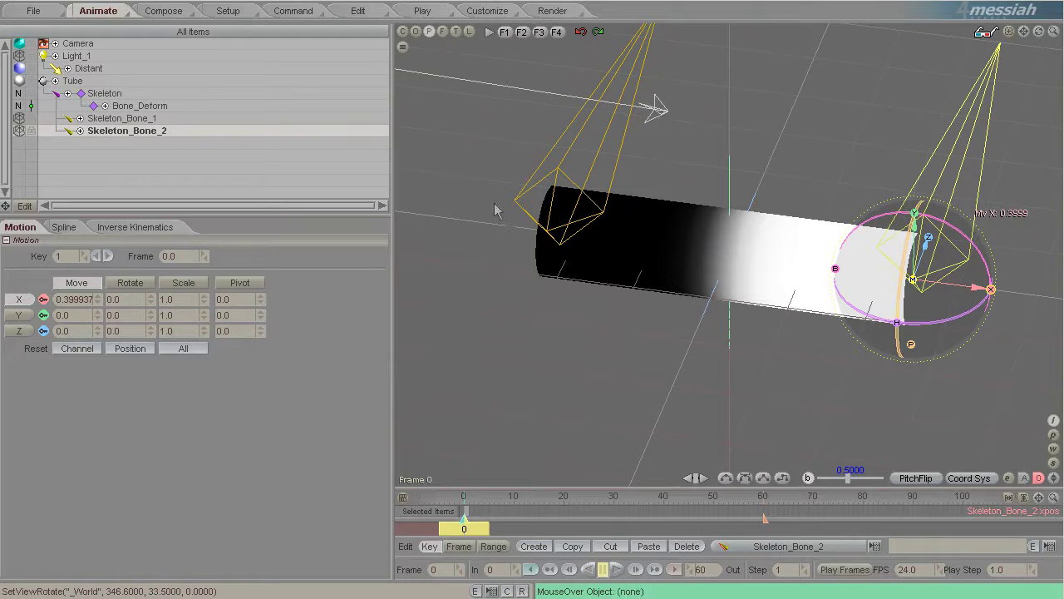
pyautogui.click(605, 118)
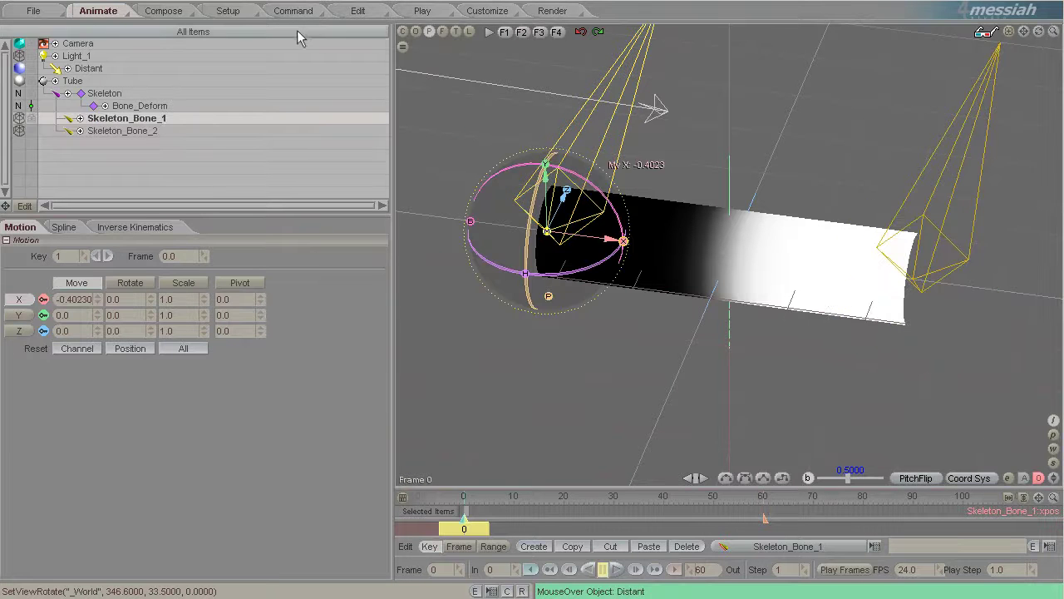
pyautogui.click(234, 16)
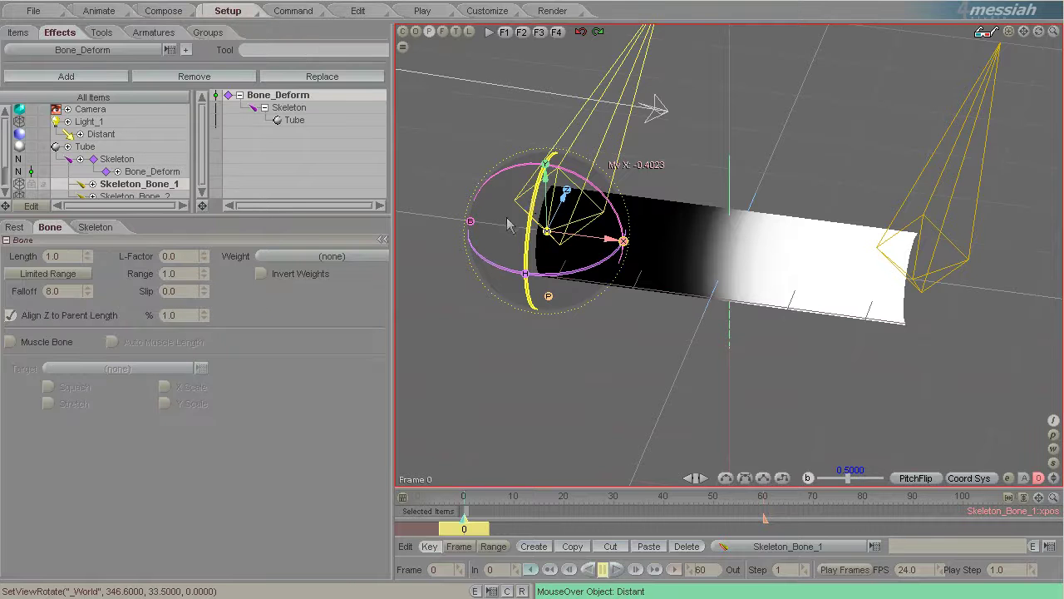
pyautogui.click(98, 13)
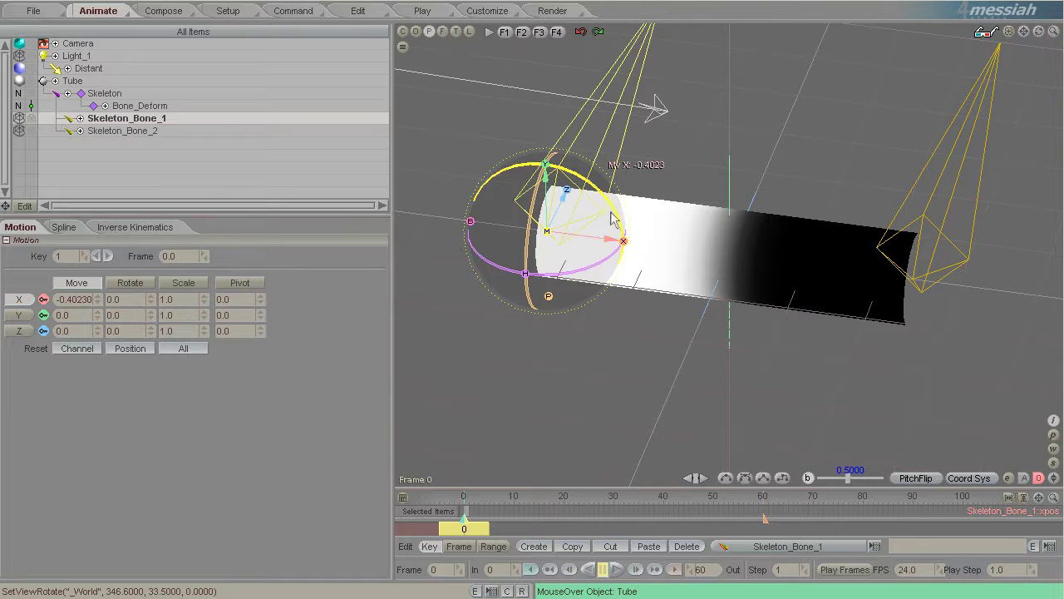
# Step: Try rotating Skeleton_Bone_1 to a heading of -18 and on its other axes, and undo the rotations
pyautogui.scroll(-3, 671, 207)
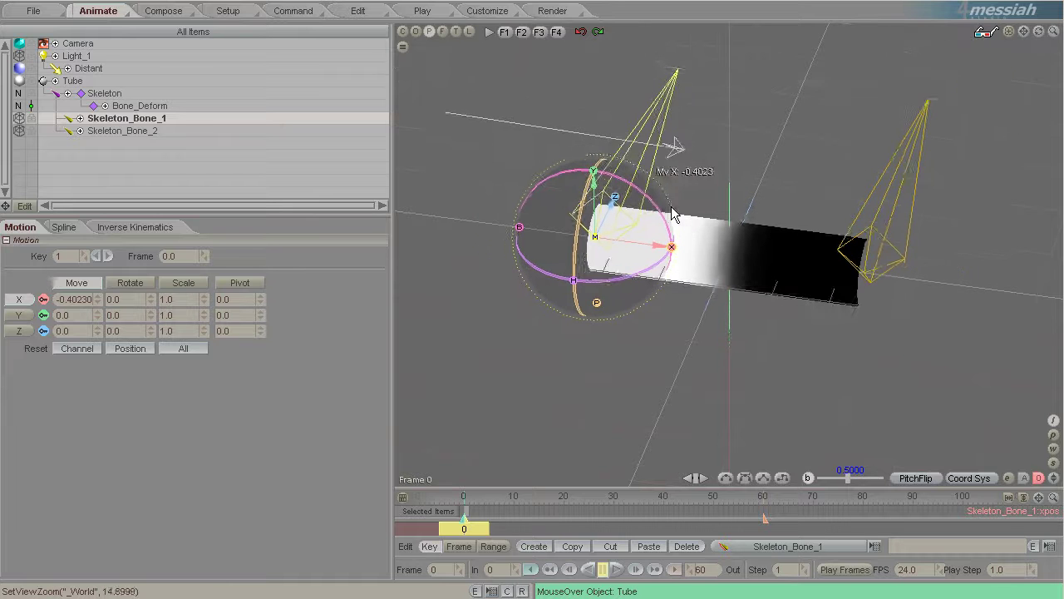
pyautogui.scroll(2, 673, 208)
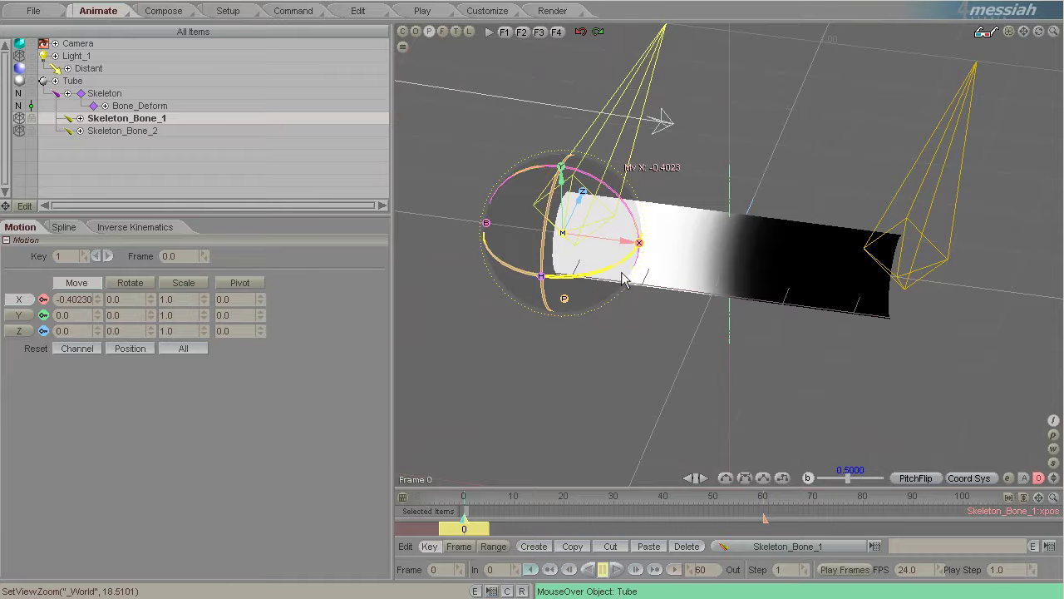
pyautogui.moveTo(618, 279); pyautogui.dragTo(416, 290)
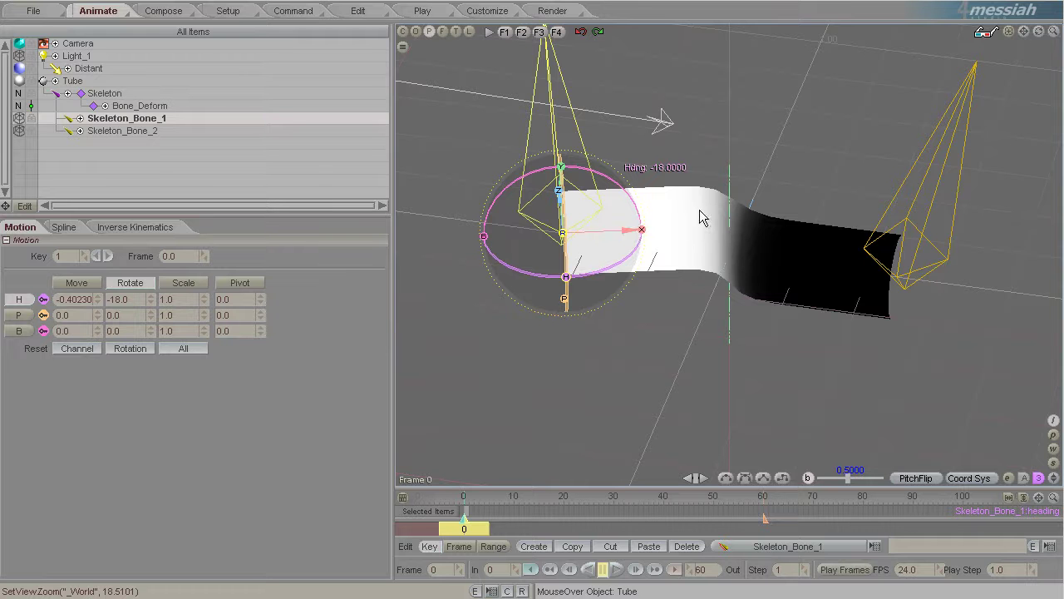
pyautogui.moveTo(634, 254); pyautogui.dragTo(569, 259)
pyautogui.hotkey('ctrl', 'z')
pyautogui.moveTo(616, 193); pyautogui.dragTo(410, 284)
pyautogui.hotkey('ctrl', 'z')
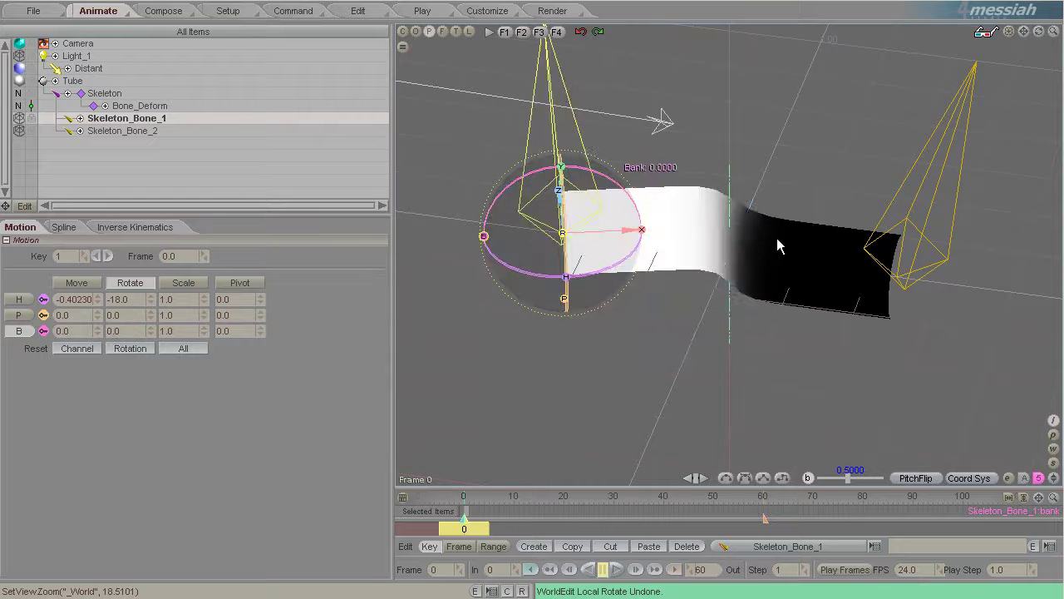
pyautogui.hotkey('ctrl', 'z')
# Step: Try moving Skeleton_Bone_1 along X to see how the tube deforms, and undo the move
pyautogui.press('t')
pyautogui.moveTo(638, 243); pyautogui.dragTo(616, 250)
pyautogui.hotkey('ctrl', 'z')
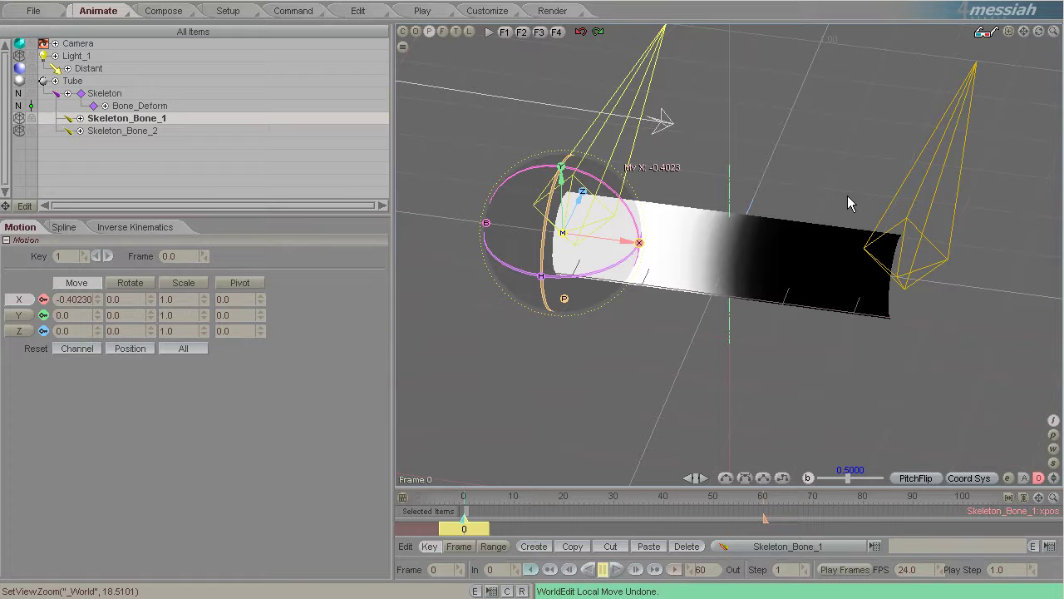
# Step: Lengthen Skeleton_Bone_2 to about 2.04 in setup mode
pyautogui.click(237, 11)
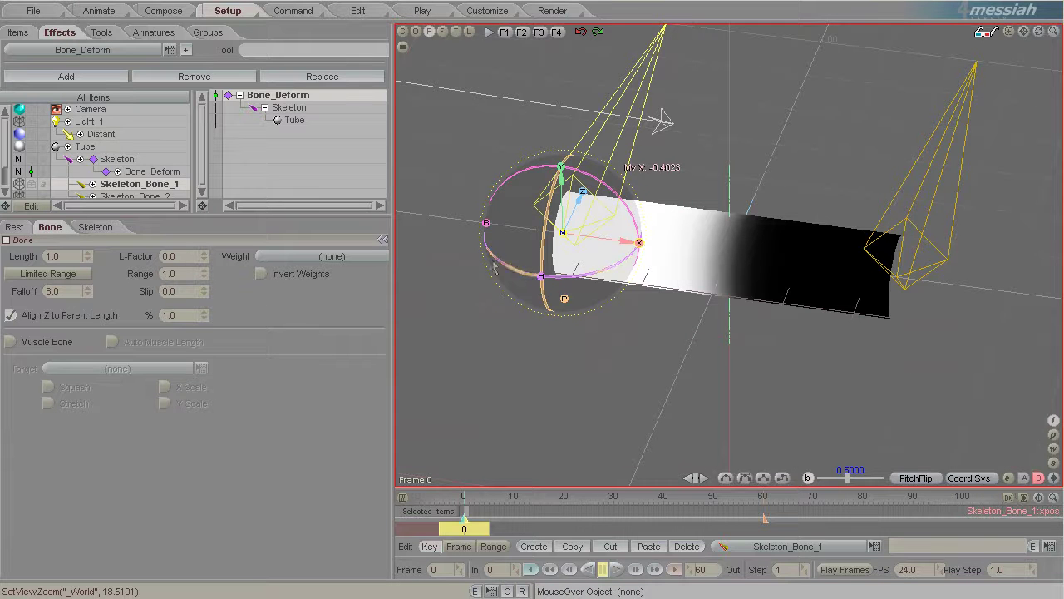
pyautogui.moveTo(1038, 31); pyautogui.dragTo(408, 284)
pyautogui.moveTo(1053, 32); pyautogui.dragTo(843, 55)
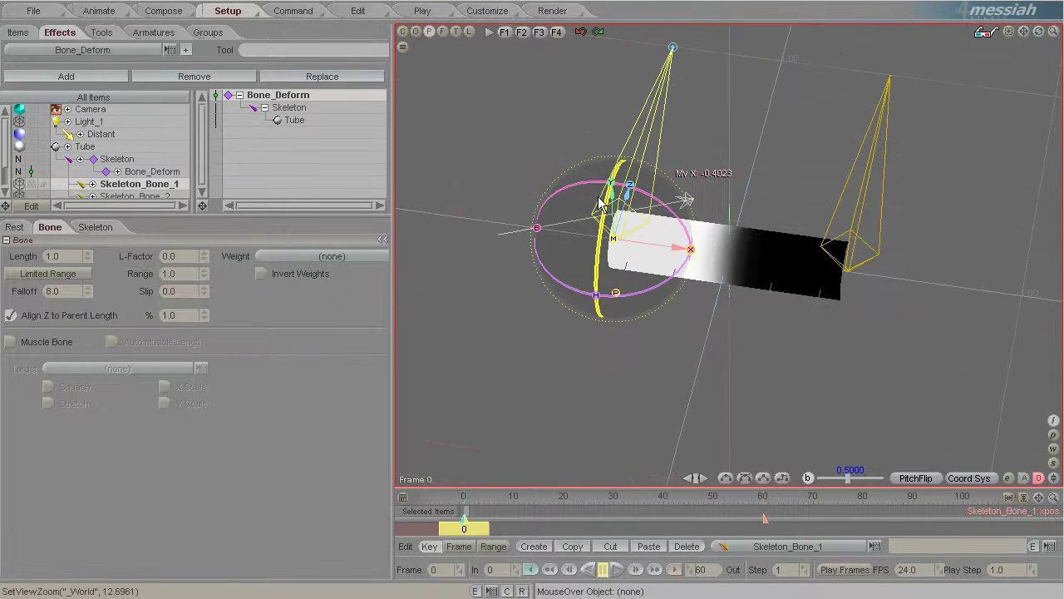
pyautogui.moveTo(411, 282)
pyautogui.mouseDown()
pyautogui.moveTo(401, 294)
pyautogui.moveTo(415, 274)
pyautogui.moveTo(413, 290)
pyautogui.mouseUp()
pyautogui.click(878, 174)
pyautogui.scroll(-3, 875, 174)
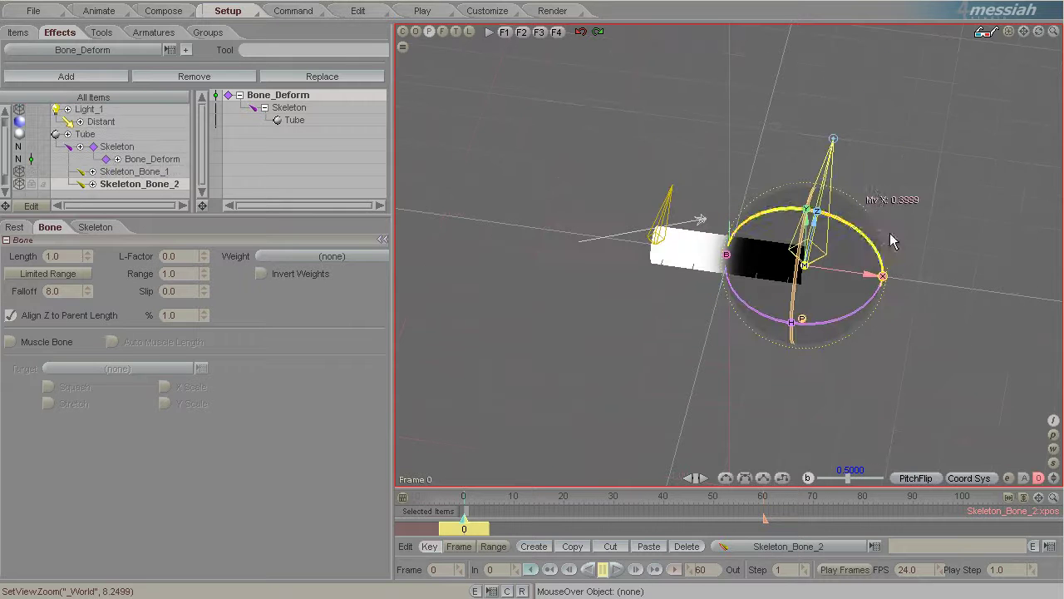
pyautogui.moveTo(833, 138); pyautogui.dragTo(860, 25)
# Step: Shorten Skeleton_Bone_1 to a length of about 0.40 and undo any accidental move of the bone
pyautogui.scroll(-3, 916, 165)
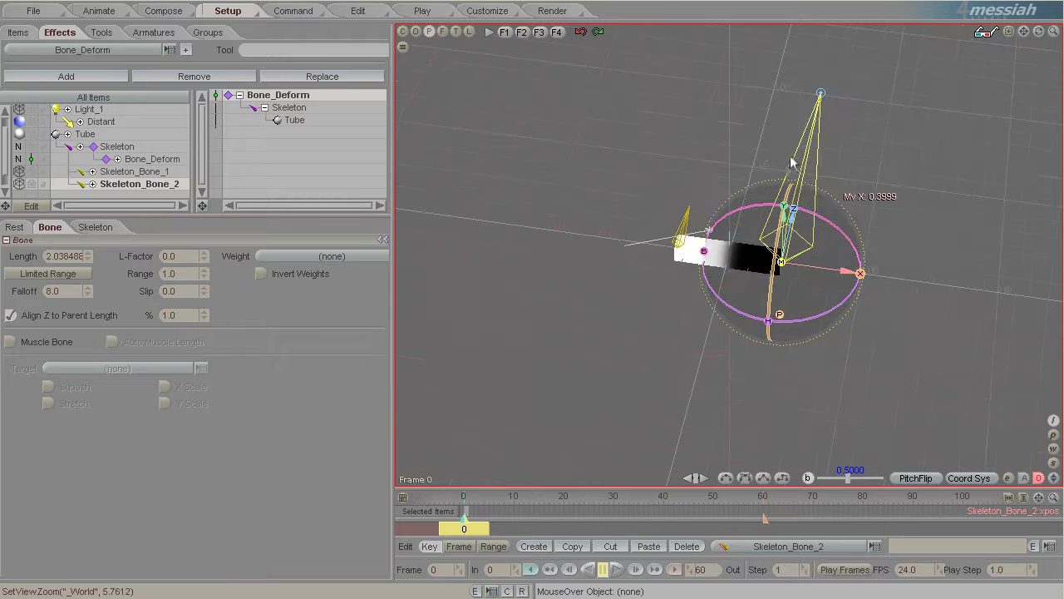
pyautogui.click(684, 222)
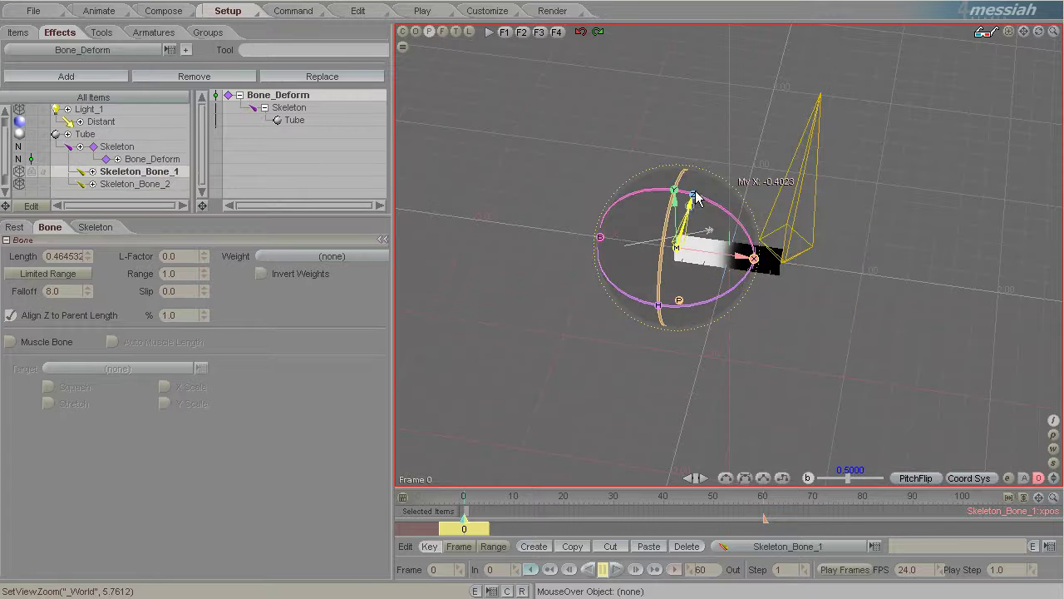
pyautogui.hotkey('ctrl', 'z')
pyautogui.scroll(4, 660, 181)
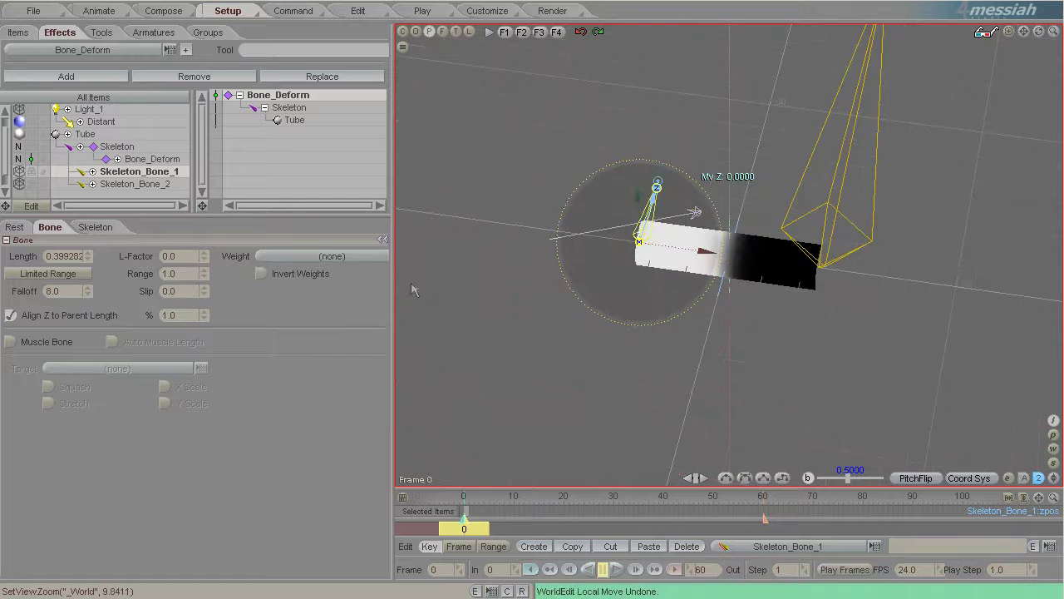
pyautogui.scroll(-4, 768, 208)
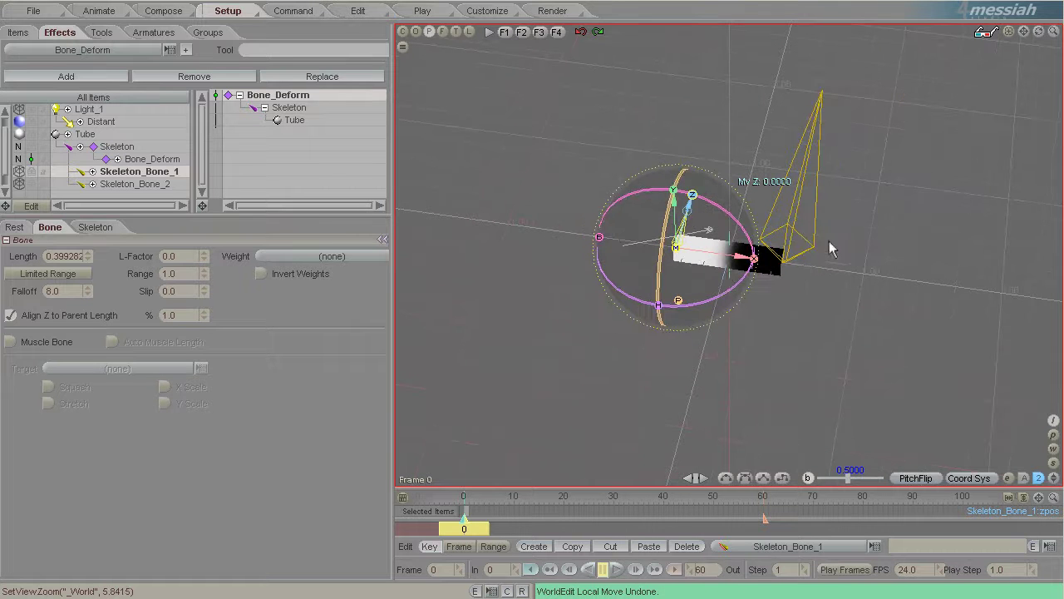
# Step: Test the influence of the longer Skeleton_Bone_2 in animation mode by rotating its heading, and undo the rotation
pyautogui.click(98, 11)
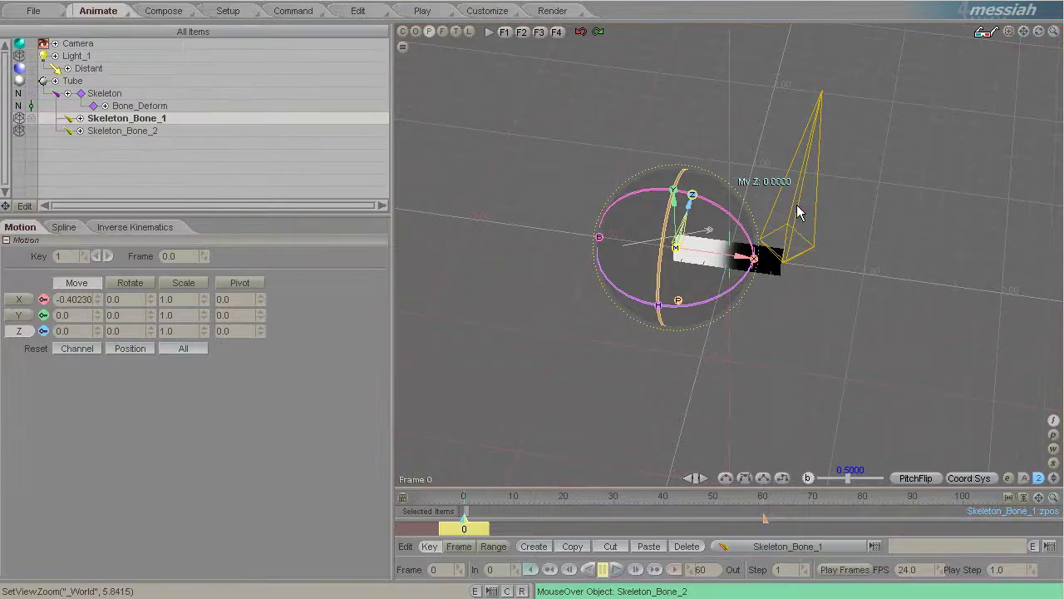
pyautogui.click(324, 131)
pyautogui.click(228, 11)
pyautogui.click(98, 11)
pyautogui.moveTo(411, 282); pyautogui.dragTo(952, 270)
pyautogui.hotkey('ctrl', 'z')
pyautogui.scroll(1, 951, 270)
pyautogui.scroll(-3, 952, 270)
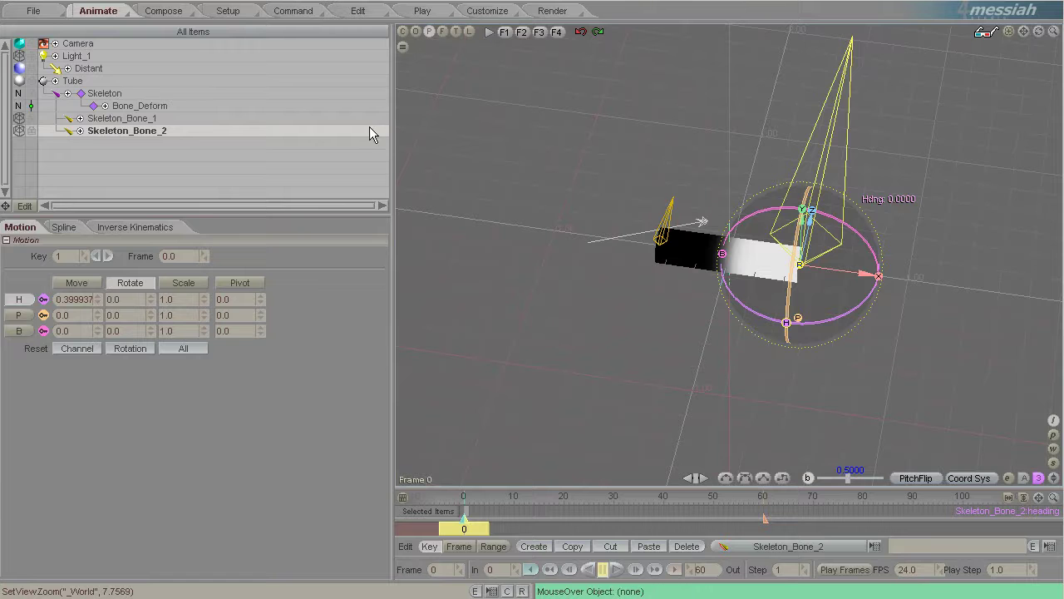
# Step: Set the L-Factor of Skeleton_Bone_2 to 0.5 in setup mode
pyautogui.click(227, 11)
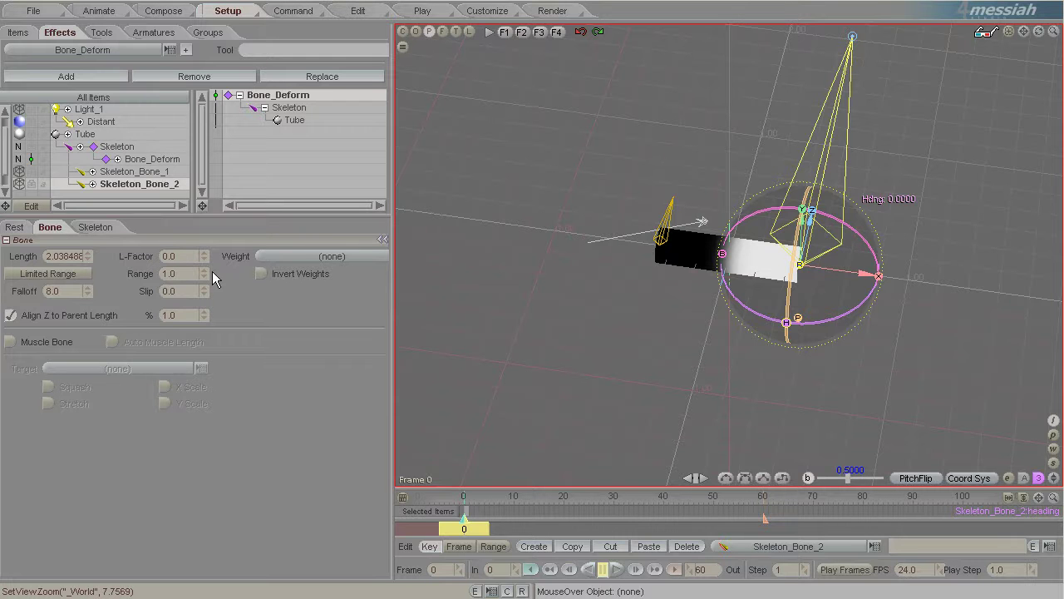
pyautogui.click(184, 257)
pyautogui.write('0.5')
pyautogui.press('Return')
pyautogui.scroll(3, 933, 148)
pyautogui.scroll(-2, 873, 191)
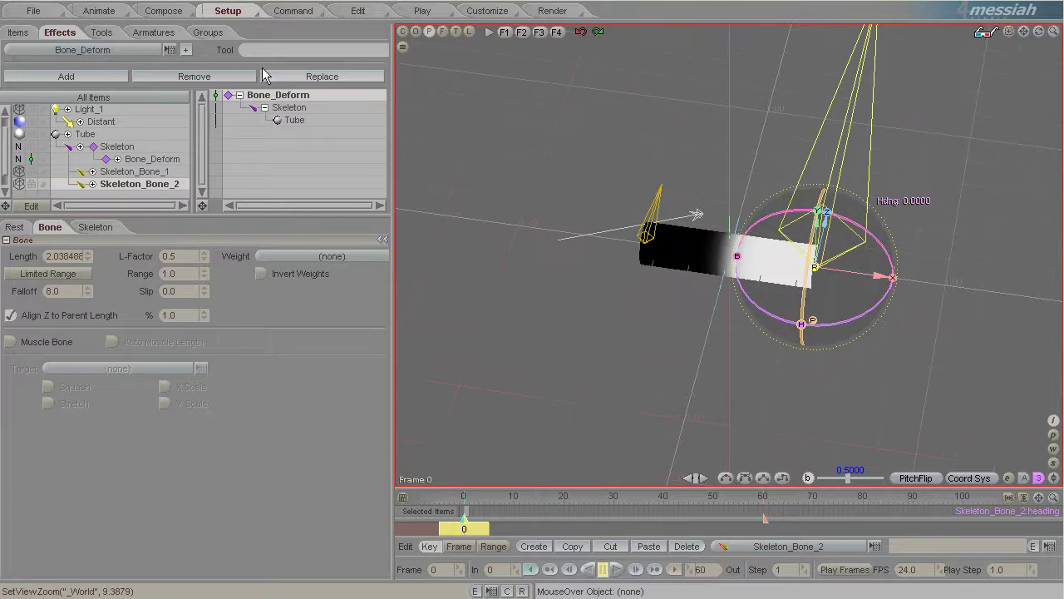
# Step: Check the L-Factor's effect on the tube by rotating Skeleton_Bone_2's heading in animation mode, and undo the rotation
pyautogui.click(100, 11)
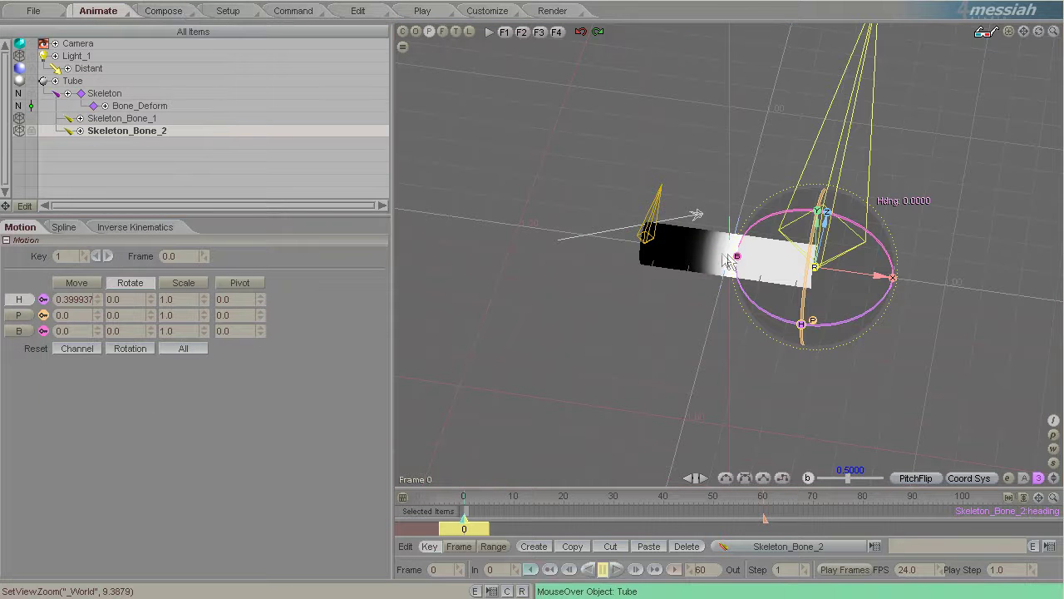
pyautogui.moveTo(863, 317); pyautogui.dragTo(838, 323)
pyautogui.moveTo(409, 282); pyautogui.dragTo(858, 324)
pyautogui.hotkey('ctrl', 'z')
pyautogui.scroll(2, 865, 299)
pyautogui.scroll(-2, 869, 283)
pyautogui.scroll(-3, 870, 283)
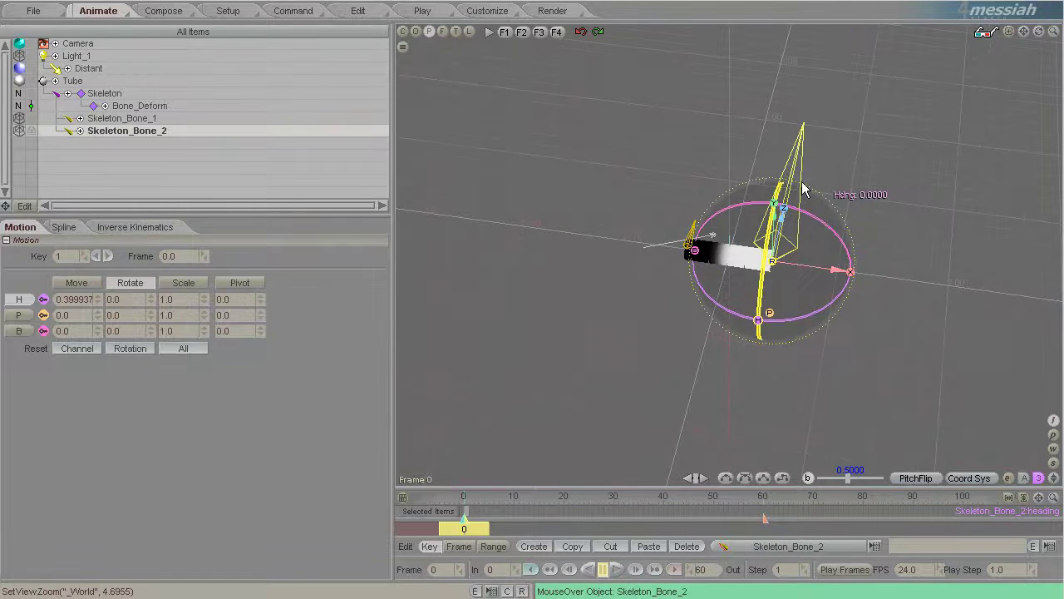
# Step: Lengthen Skeleton_Bone_2 to about 6.01 in setup mode and check the tube's weight shading in animation mode
pyautogui.click(227, 12)
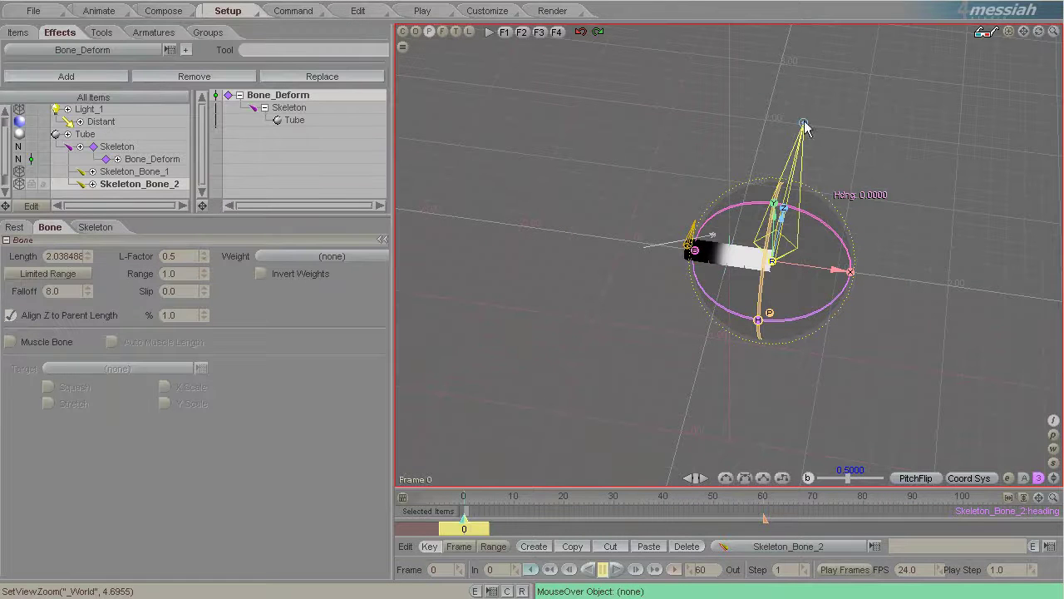
pyautogui.moveTo(803, 123); pyautogui.dragTo(817, 66)
pyautogui.scroll(-2, 864, 57)
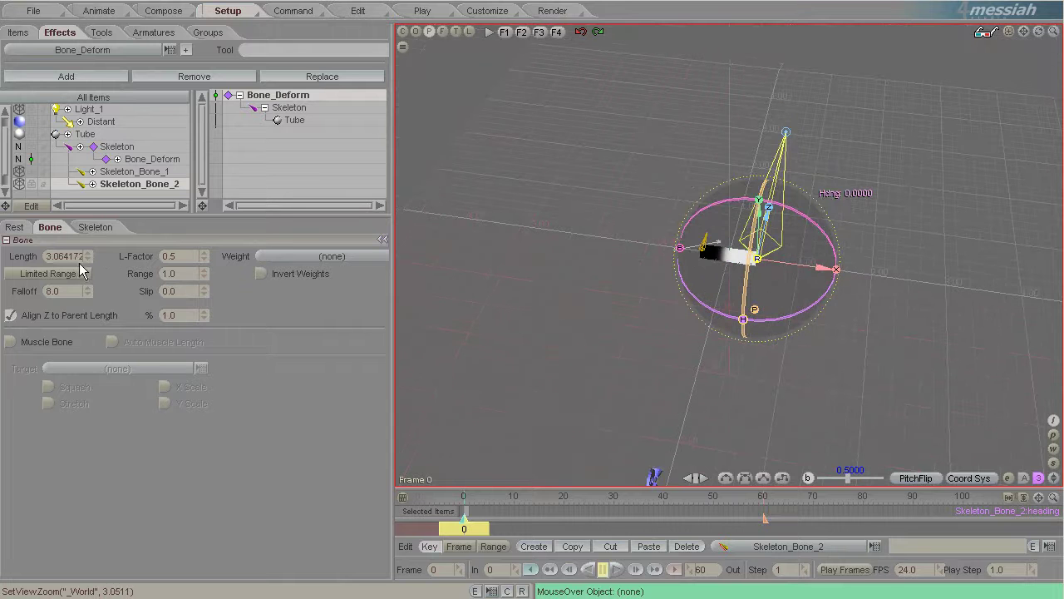
pyautogui.moveTo(411, 281); pyautogui.dragTo(411, 282)
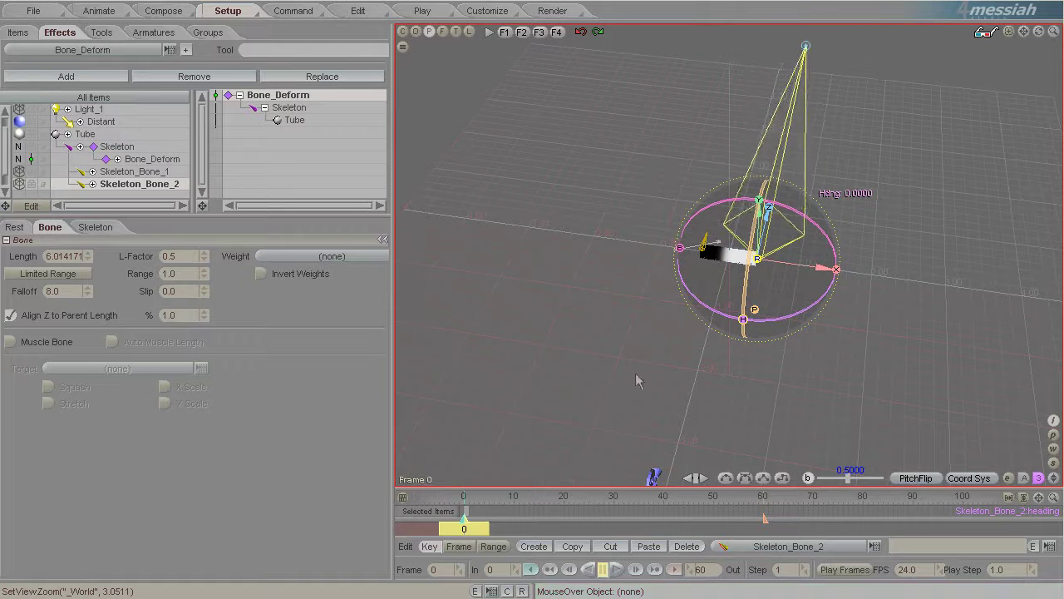
pyautogui.scroll(4, 644, 363)
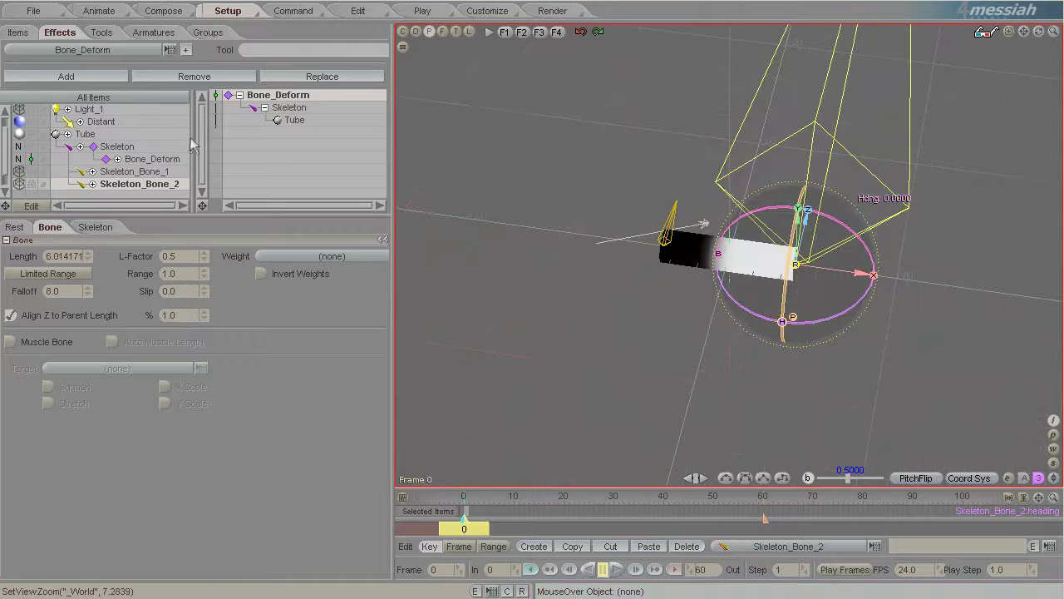
pyautogui.click(109, 13)
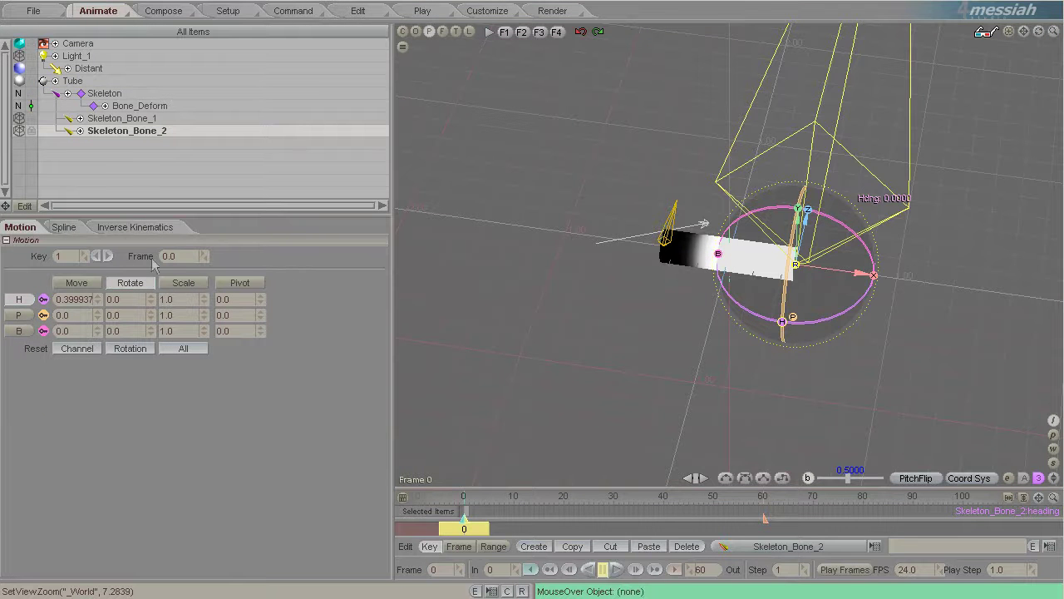
# Step: Set the L-Factor of Skeleton_Bone_2 to 1.0 in setup mode and check the weights in animation mode
pyautogui.doubleClick(146, 107)
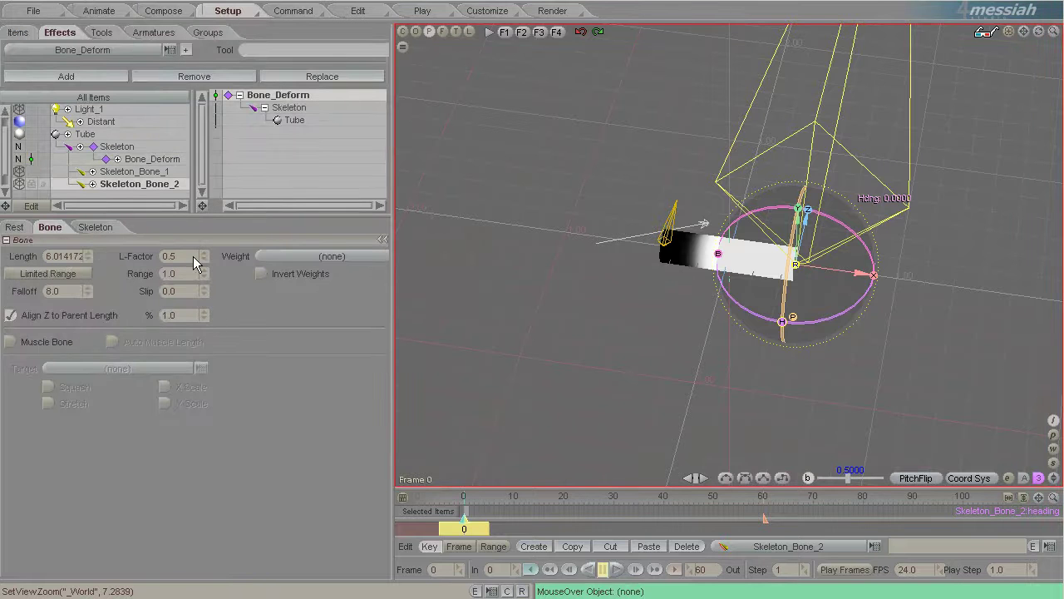
pyautogui.moveTo(194, 263); pyautogui.dragTo(167, 261)
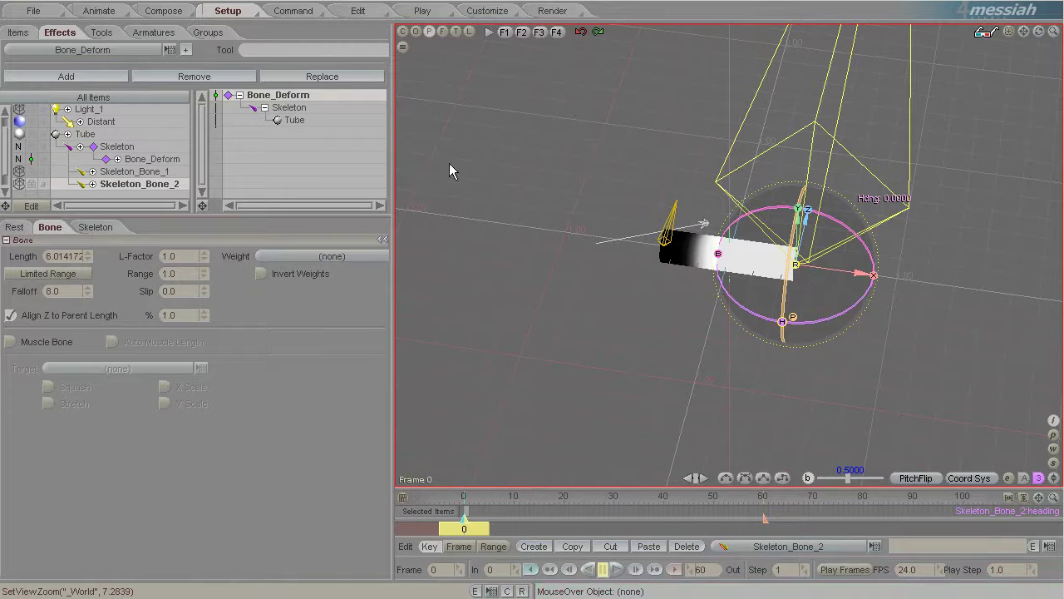
pyautogui.click(104, 11)
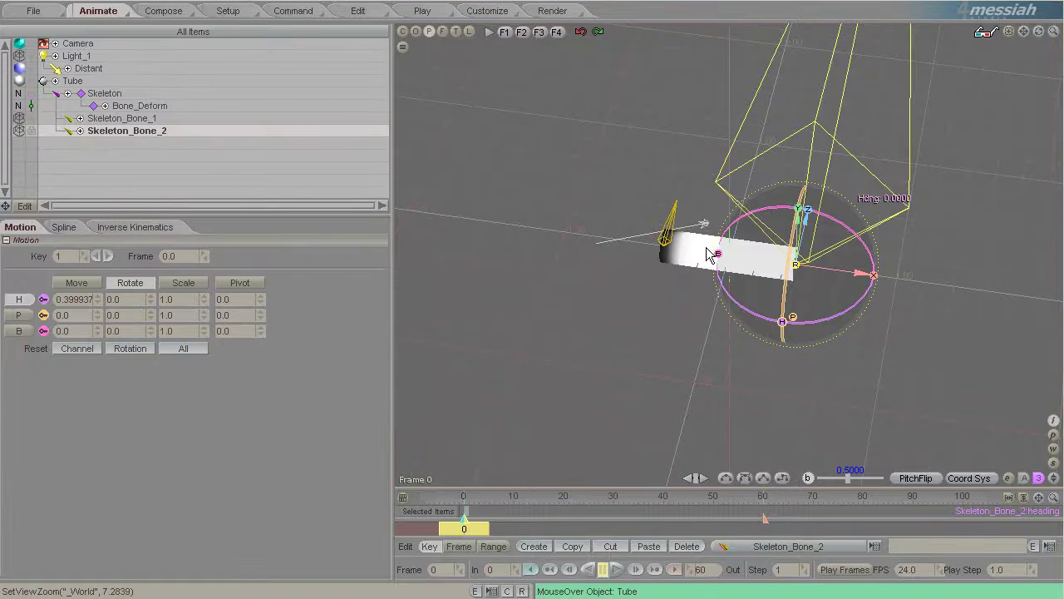
# Step: Set the L-Factor of Skeleton_Bone_2 to -0.5 in setup mode and inspect the tube's weights in animation mode
pyautogui.click(224, 11)
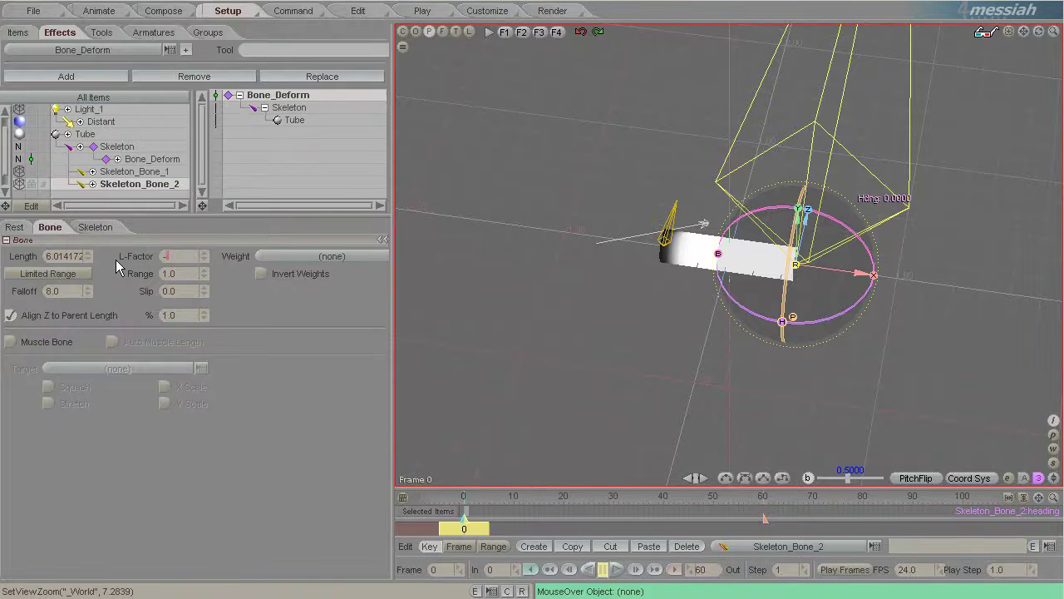
pyautogui.click(94, 14)
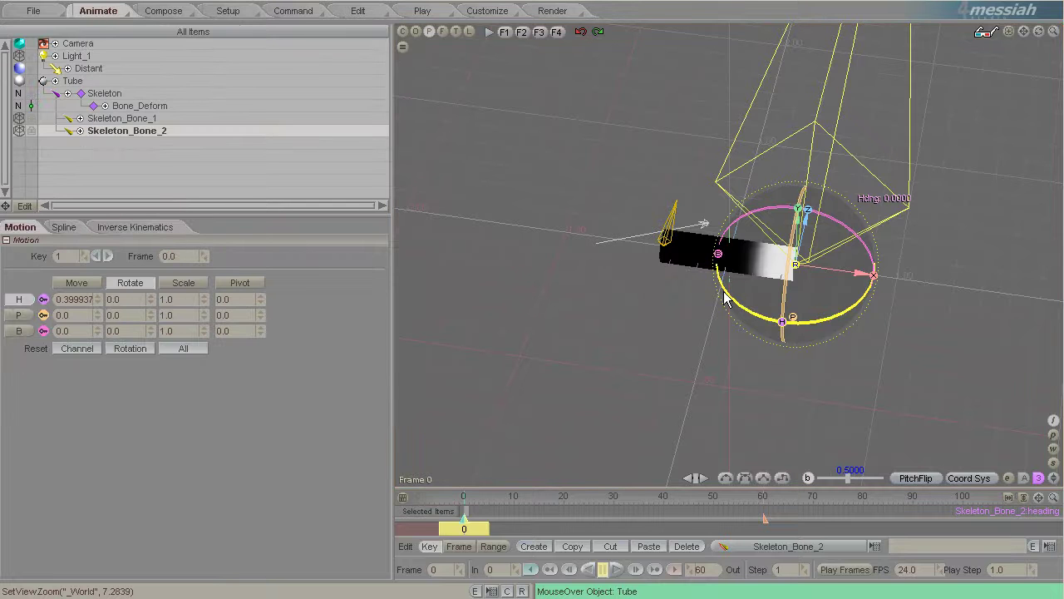
pyautogui.scroll(-5, 756, 423)
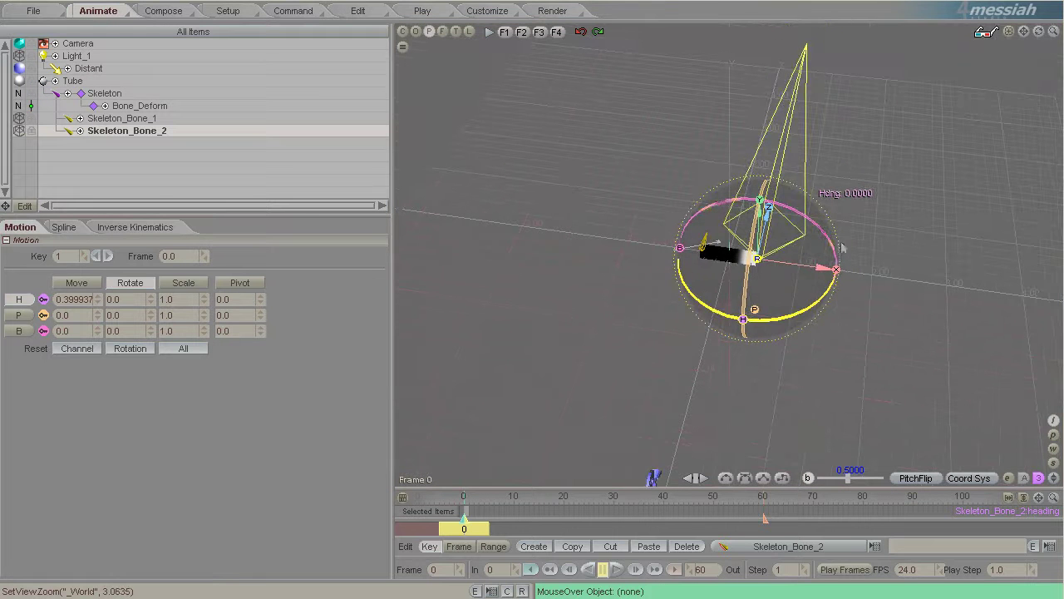
# Step: Shorten Skeleton_Bone_2 to about 0.77 in setup mode and test its influence by rotating its heading in animation mode
pyautogui.click(231, 11)
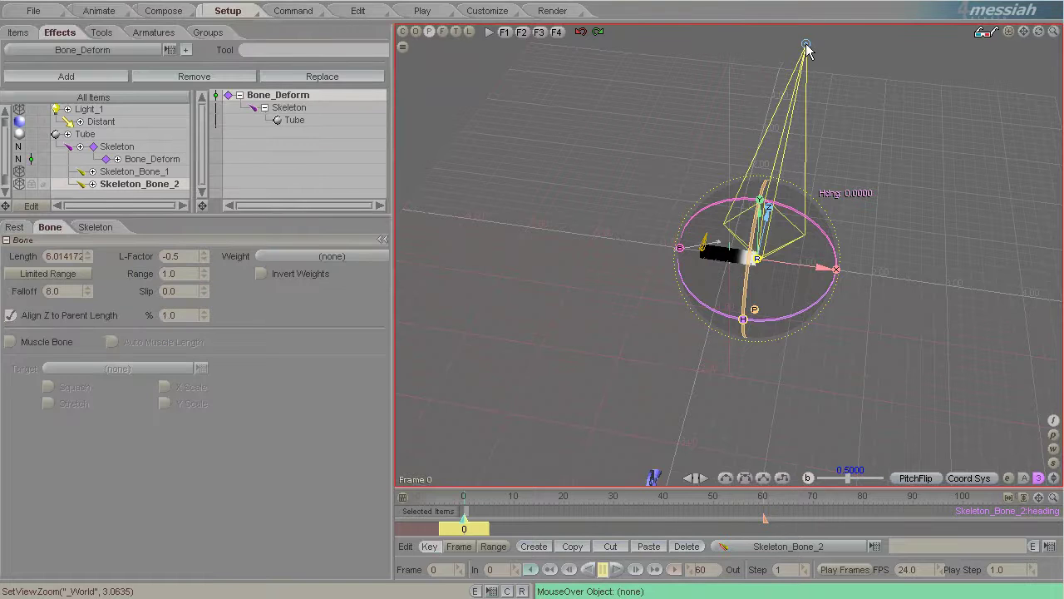
pyautogui.moveTo(806, 45); pyautogui.dragTo(767, 210)
pyautogui.moveTo(405, 299); pyautogui.dragTo(248, 574)
pyautogui.click(98, 11)
pyautogui.scroll(4, 725, 354)
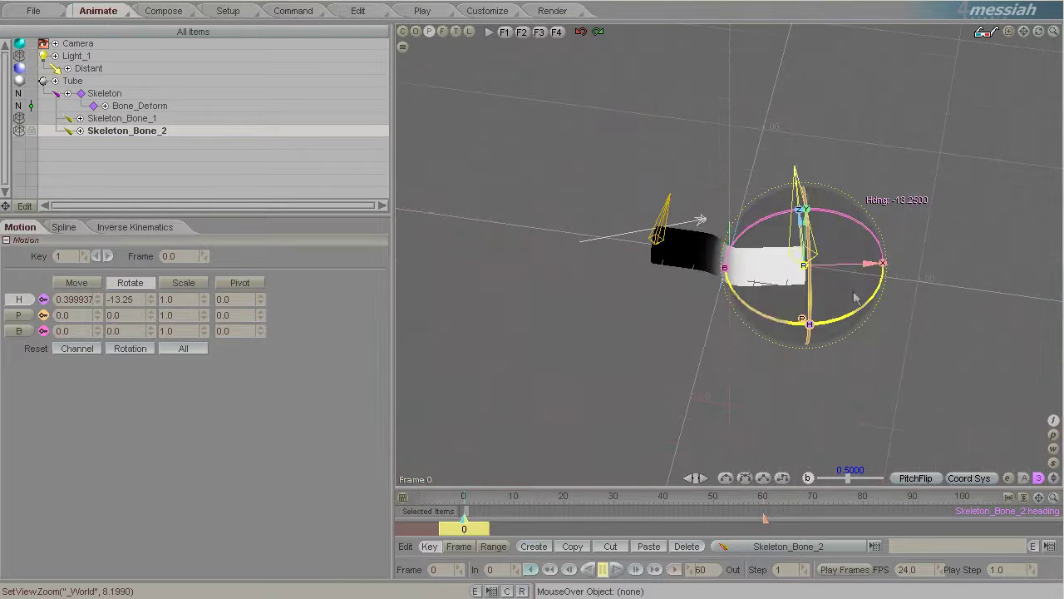
# Step: Reset the L-Factor of Skeleton_Bone_2 to 0 in setup mode
pyautogui.click(228, 11)
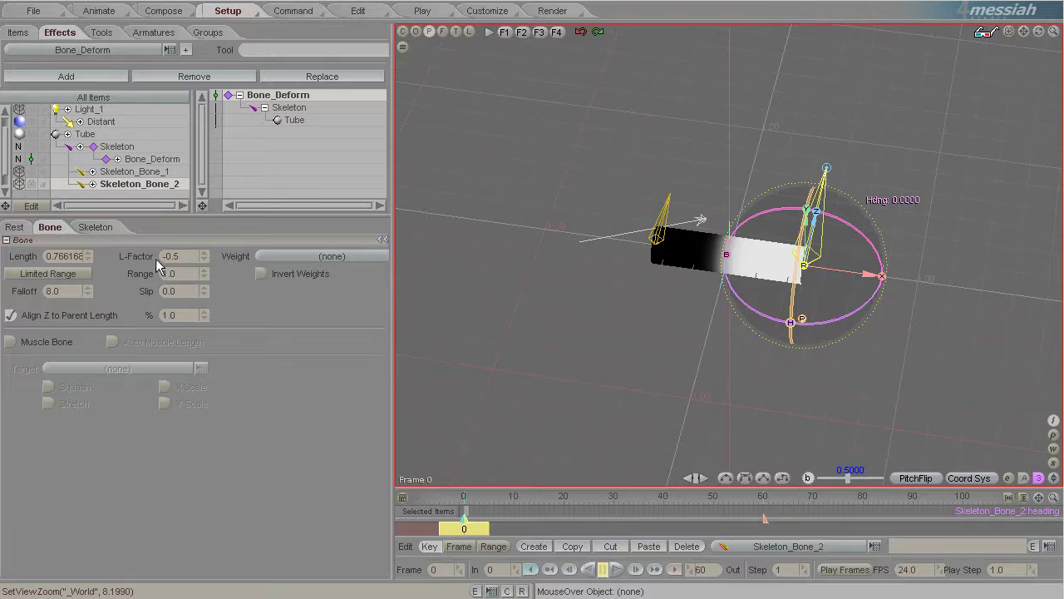
pyautogui.click(182, 253)
pyautogui.write('0')
pyautogui.press('Return')
# Step: Set the length of both Skeleton_Bone_1 and Skeleton_Bone_2 to 1.0
pyautogui.click(131, 175)
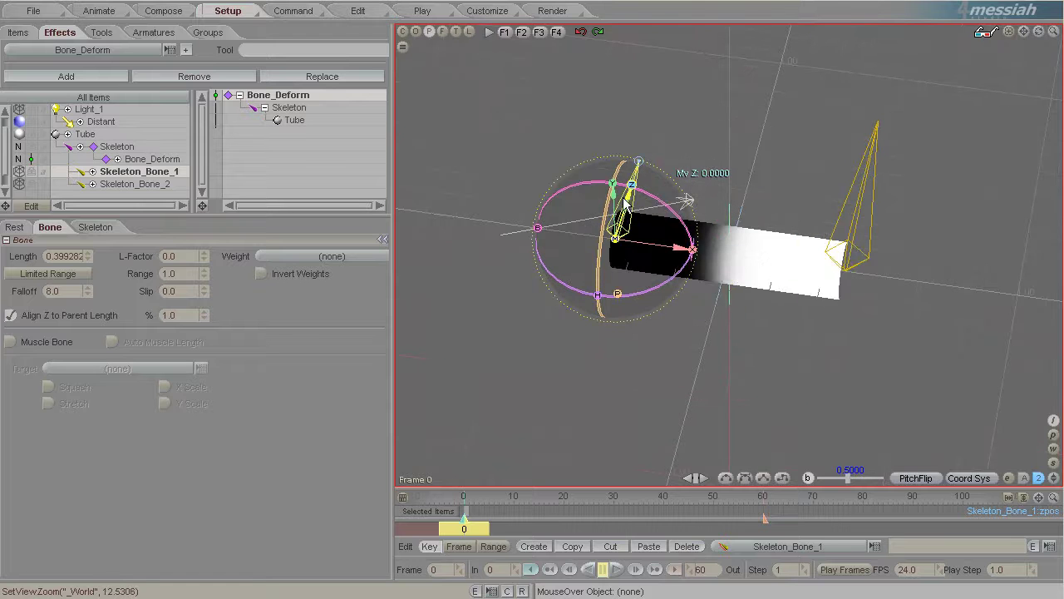
pyautogui.click(75, 258)
pyautogui.click(860, 210)
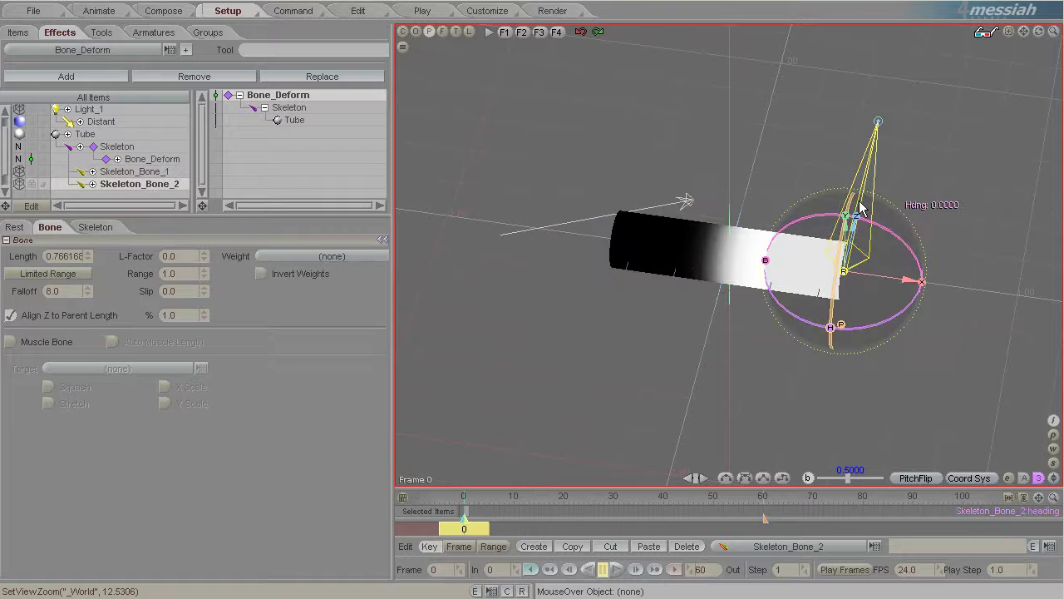
pyautogui.click(143, 172)
pyautogui.moveTo(76, 256); pyautogui.dragTo(5, 255)
pyautogui.write('1')
pyautogui.press('Return')
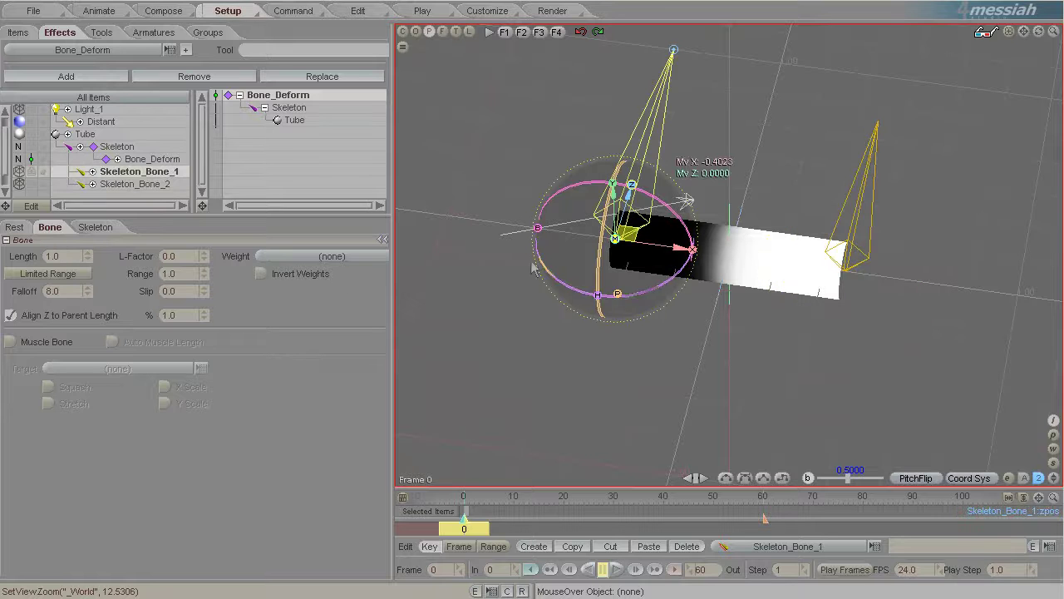
pyautogui.click(856, 201)
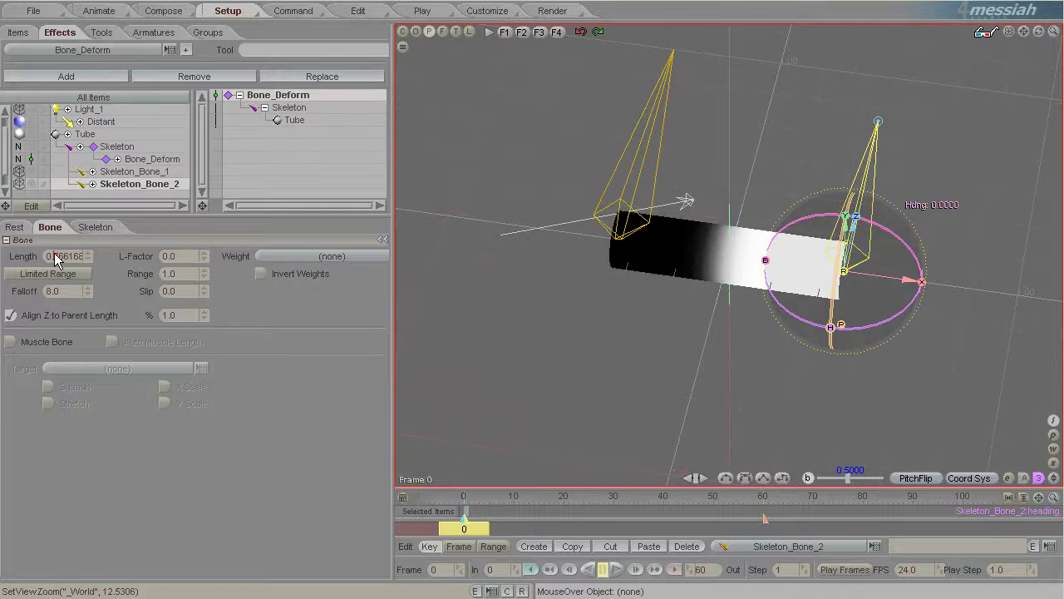
pyautogui.moveTo(57, 260); pyautogui.dragTo(482, 297)
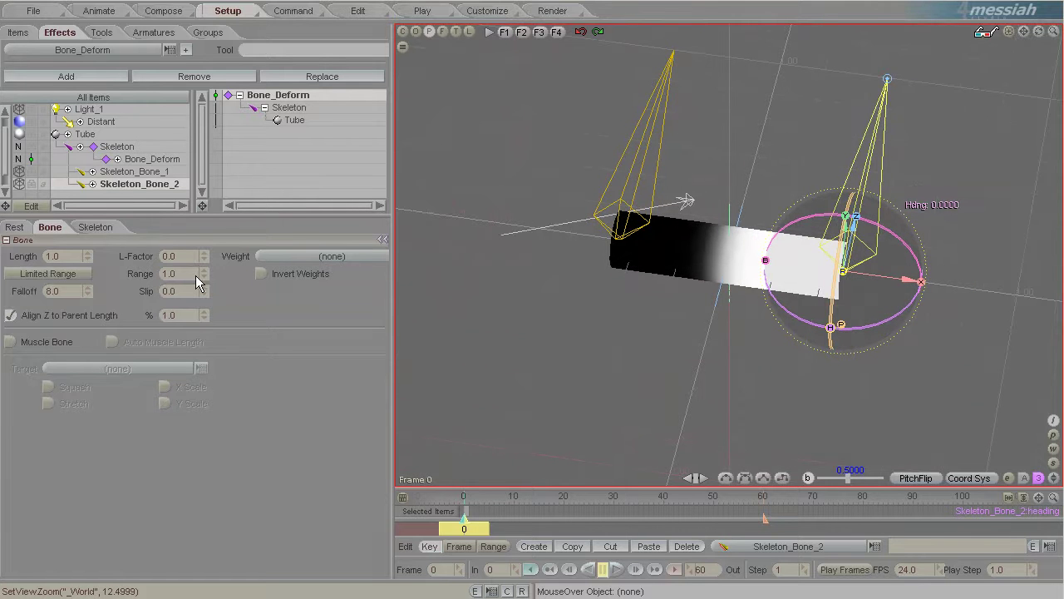
# Step: Enable Limited Range on Skeleton_Bone_1 and reduce its range to about 0.24
pyautogui.click(48, 275)
pyautogui.click(654, 158)
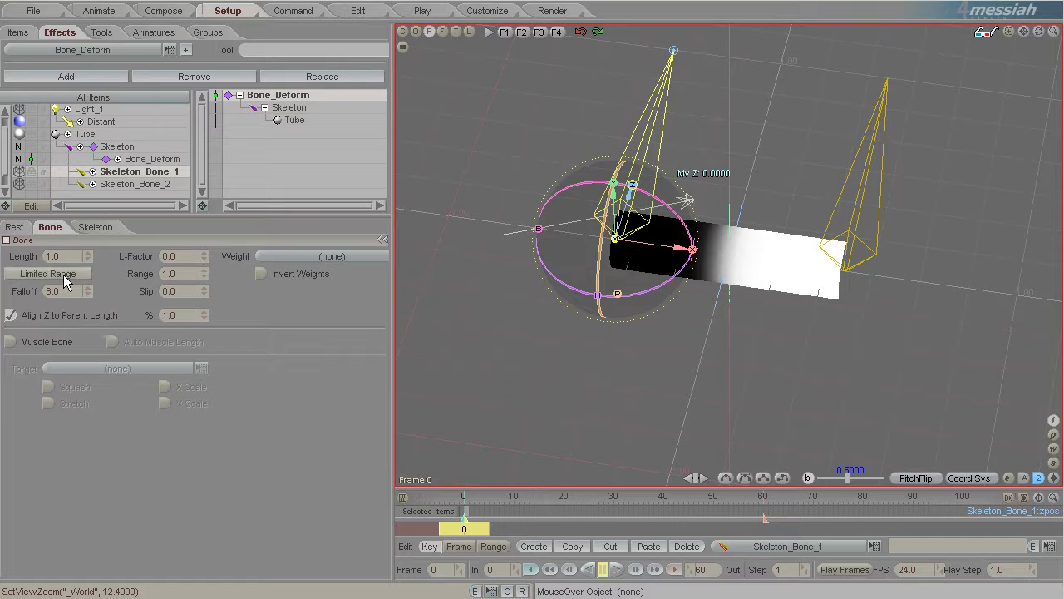
pyautogui.scroll(-4, 510, 238)
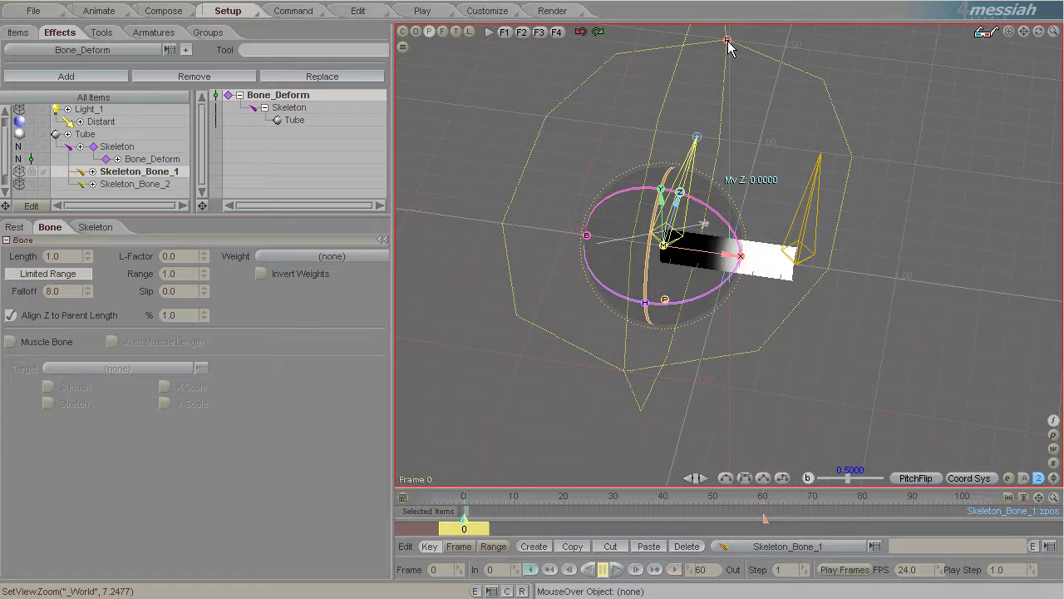
pyautogui.moveTo(728, 45); pyautogui.dragTo(670, 293)
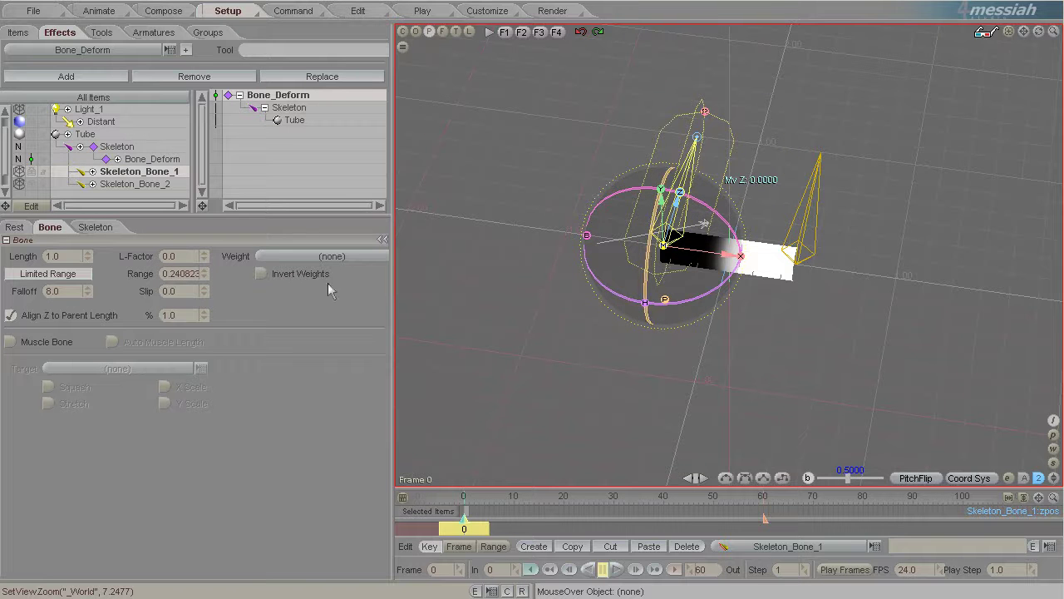
# Step: Enable Limited Range on Skeleton_Bone_2 and reduce its range to about 0.28
pyautogui.click(140, 184)
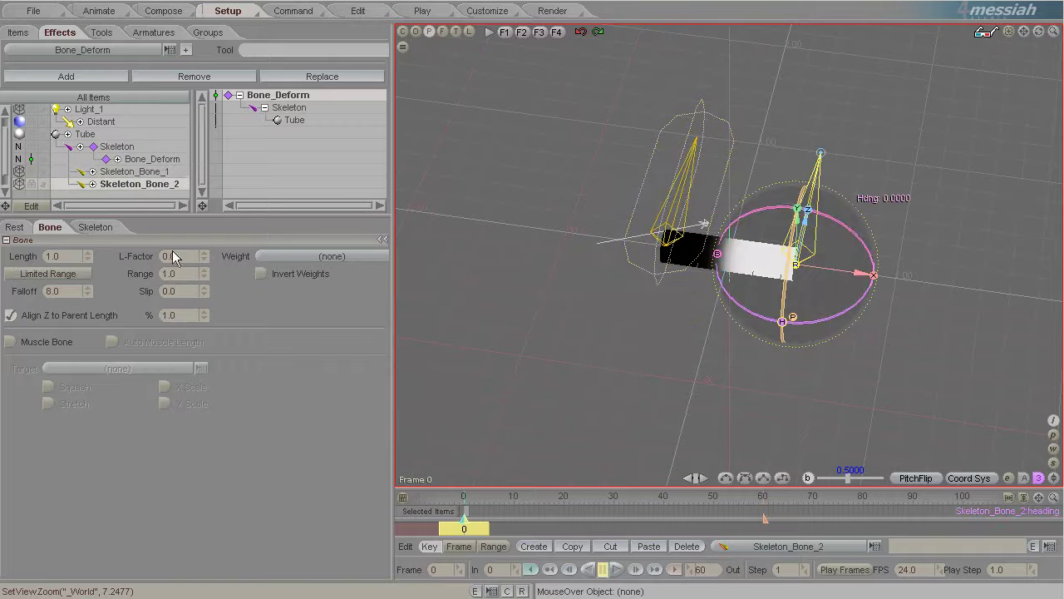
pyautogui.click(47, 274)
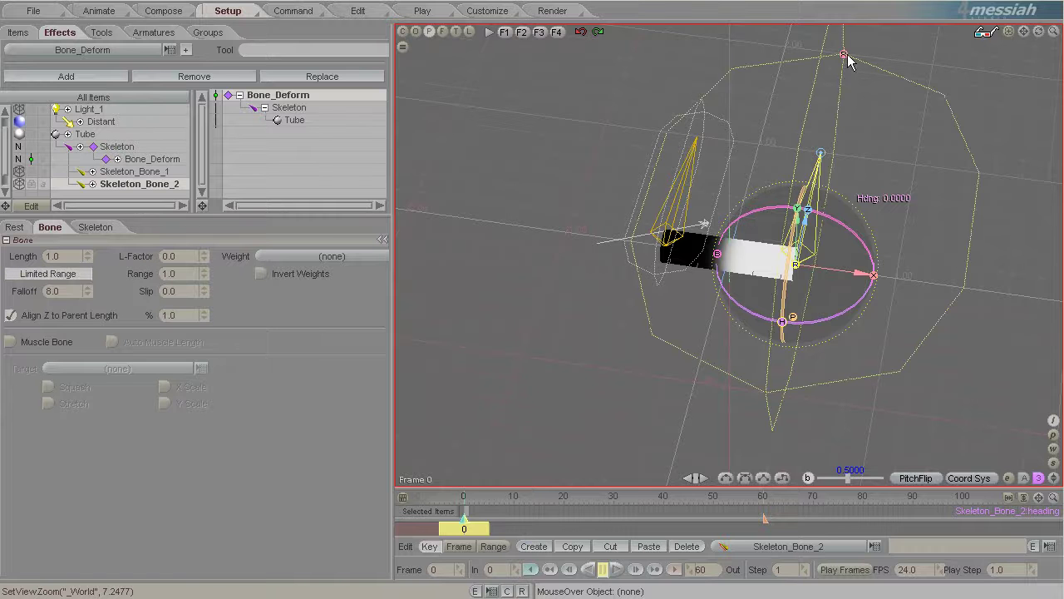
pyautogui.moveTo(844, 56); pyautogui.dragTo(410, 283)
# Step: Test the limited ranges in animation mode by rotating Skeleton_Bone_2 to a heading of 30.5 and a bank of 24.25
pyautogui.click(98, 11)
pyautogui.scroll(3, 914, 336)
pyautogui.moveTo(915, 335); pyautogui.dragTo(405, 291)
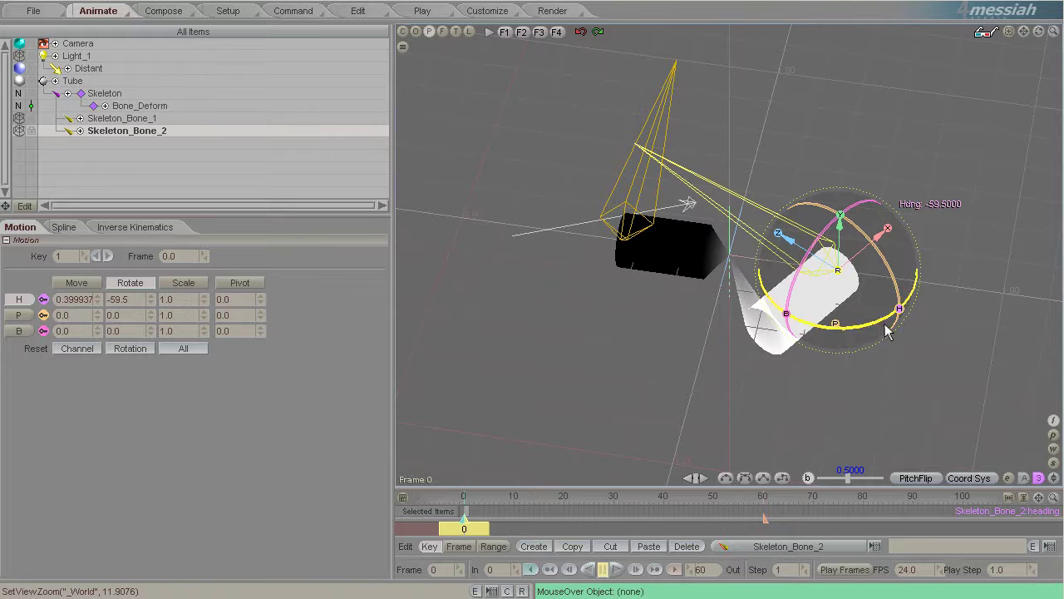
pyautogui.moveTo(885, 323); pyautogui.dragTo(411, 284)
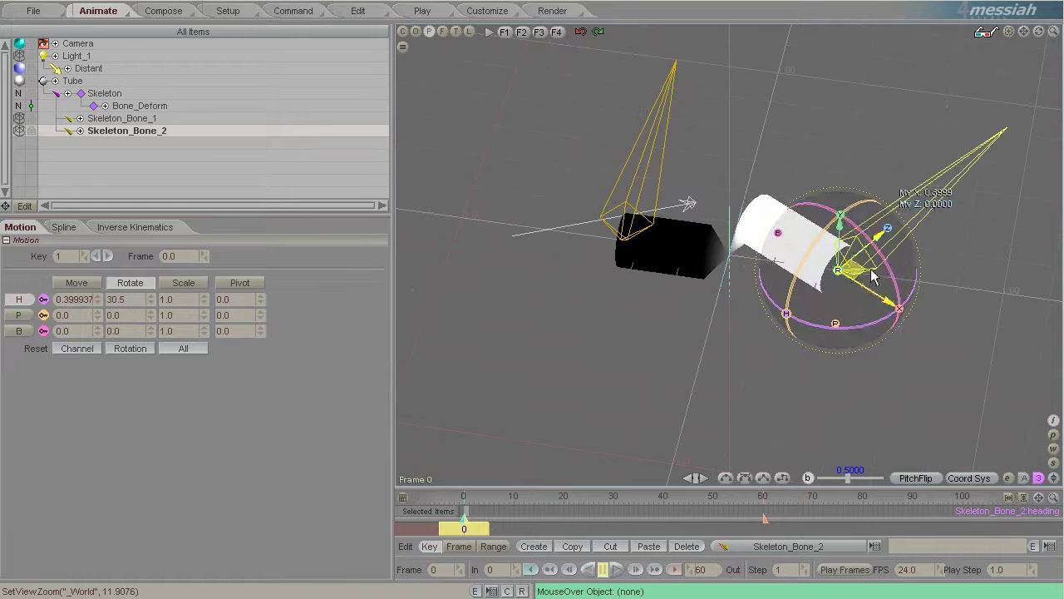
pyautogui.moveTo(886, 268); pyautogui.dragTo(860, 136)
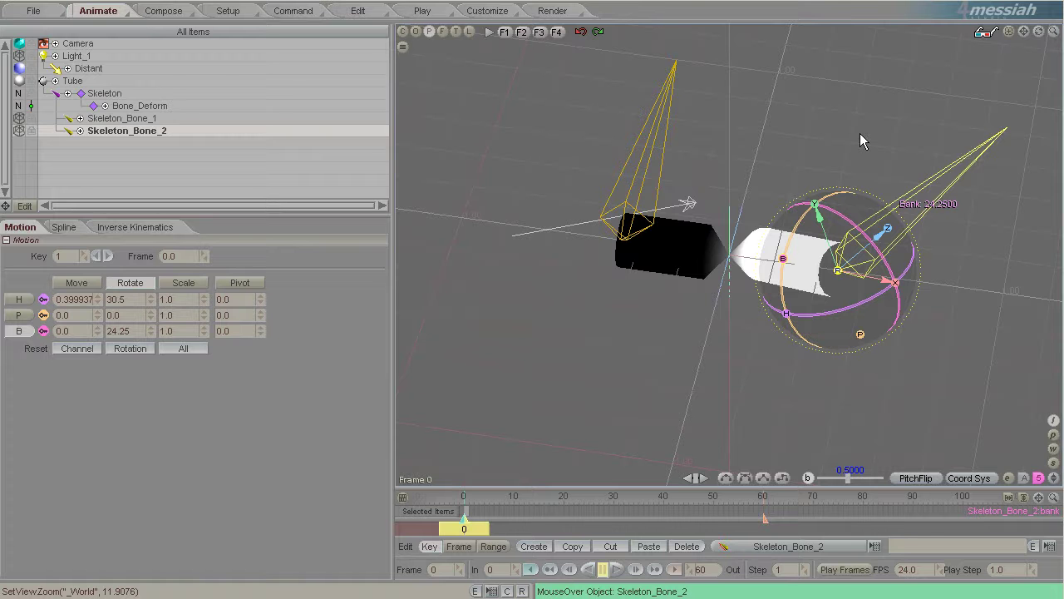
# Step: Enlarge the limited range of Skeleton_Bone_2 to about 0.73 in setup mode and check the deformation in animation mode
pyautogui.click(227, 11)
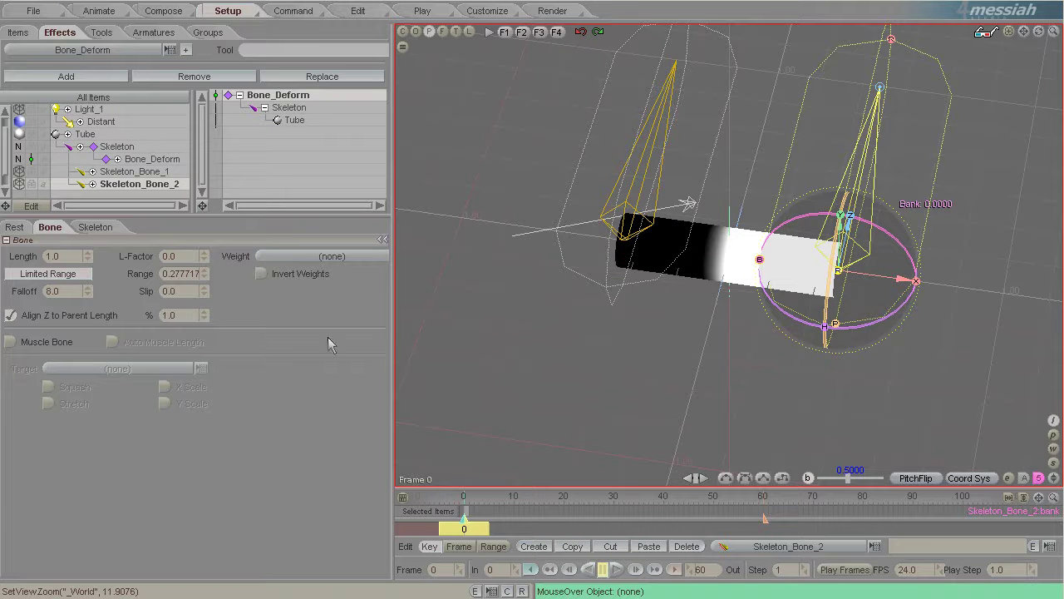
pyautogui.scroll(-3, 889, 312)
pyautogui.scroll(5, 889, 312)
pyautogui.scroll(-4, 889, 312)
pyautogui.scroll(2, 892, 319)
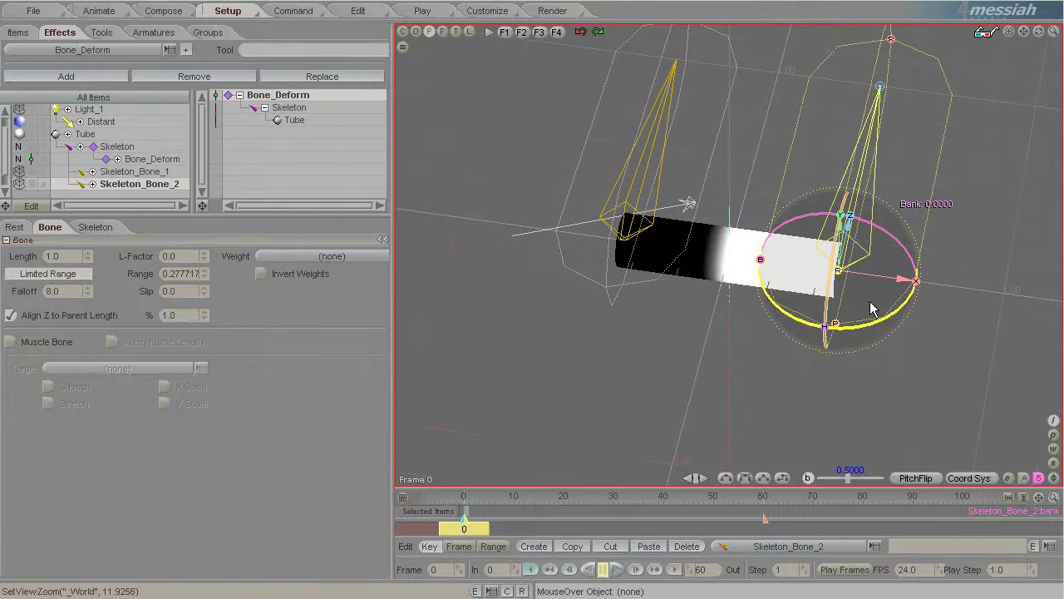
pyautogui.moveTo(1023, 31); pyautogui.dragTo(1016, 87)
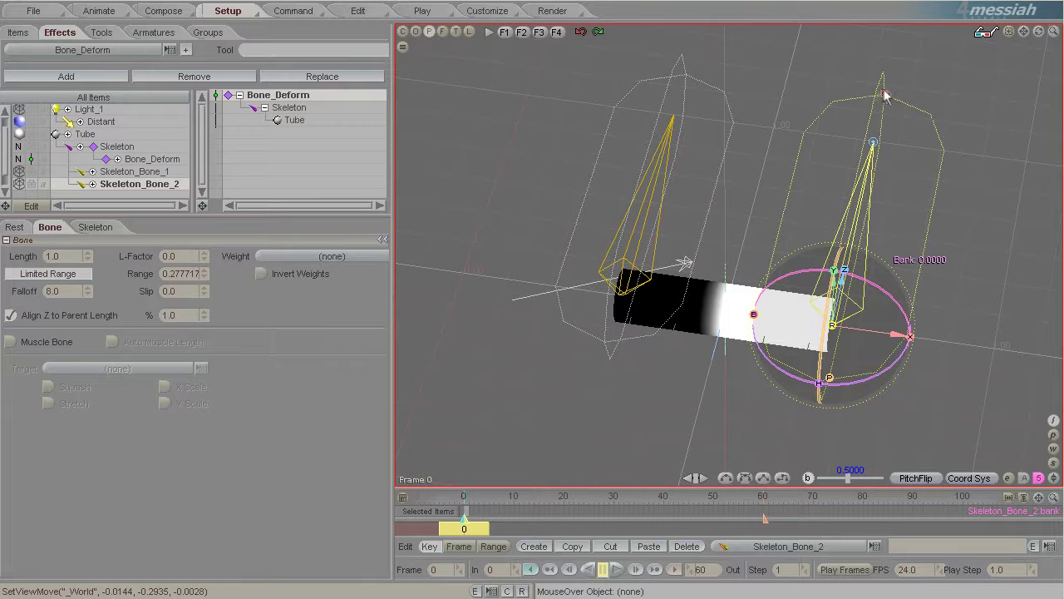
pyautogui.moveTo(886, 93); pyautogui.dragTo(903, 25)
pyautogui.click(98, 11)
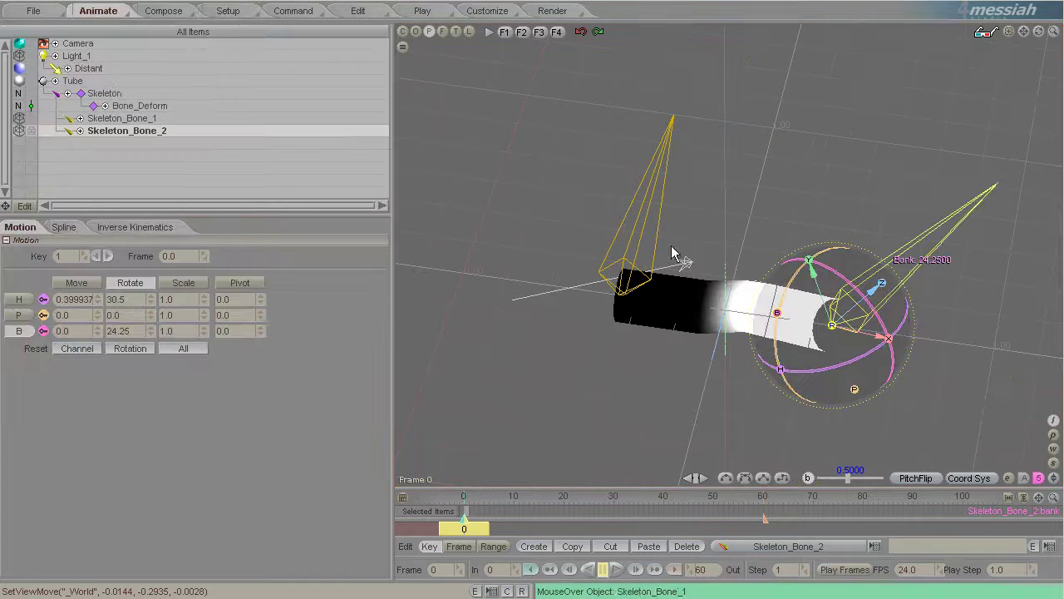
# Step: Reduce the limited range of Skeleton_Bone_1 to about 0.09 in setup mode and select Skeleton_Bone_2
pyautogui.click(690, 266)
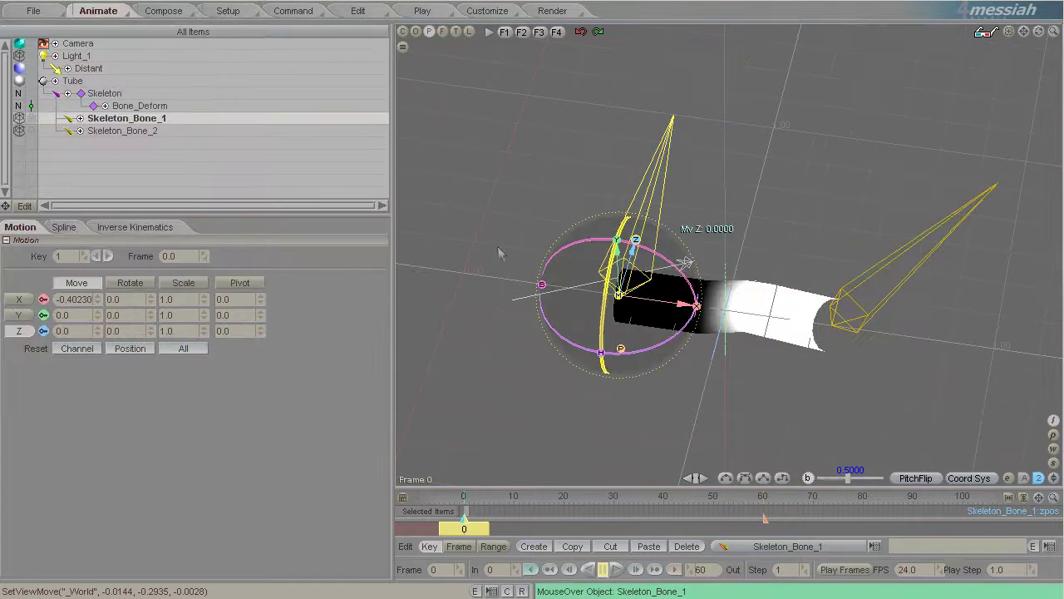
pyautogui.click(235, 12)
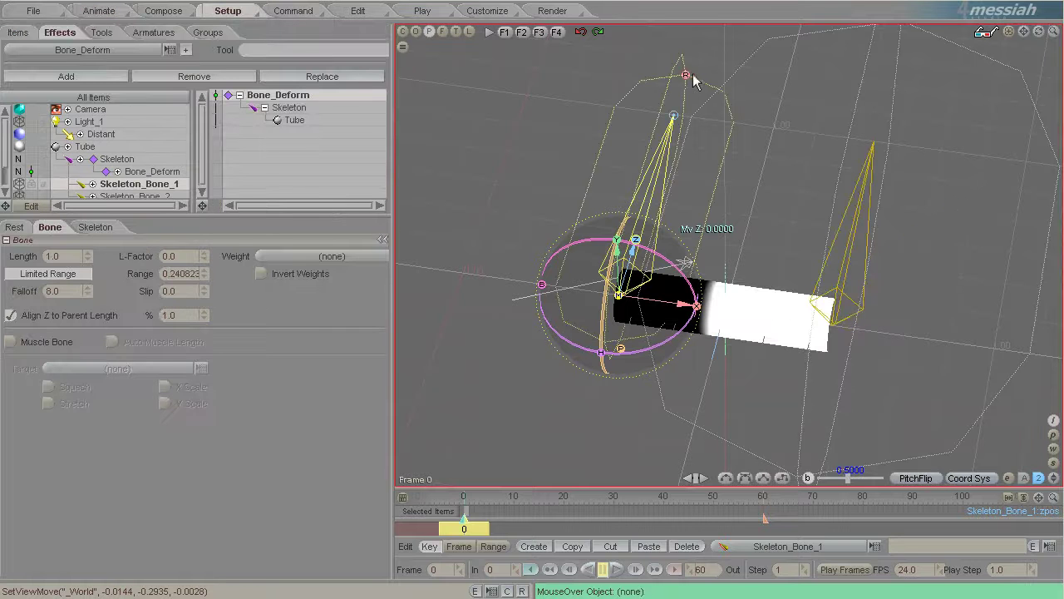
pyautogui.moveTo(687, 75); pyautogui.dragTo(678, 99)
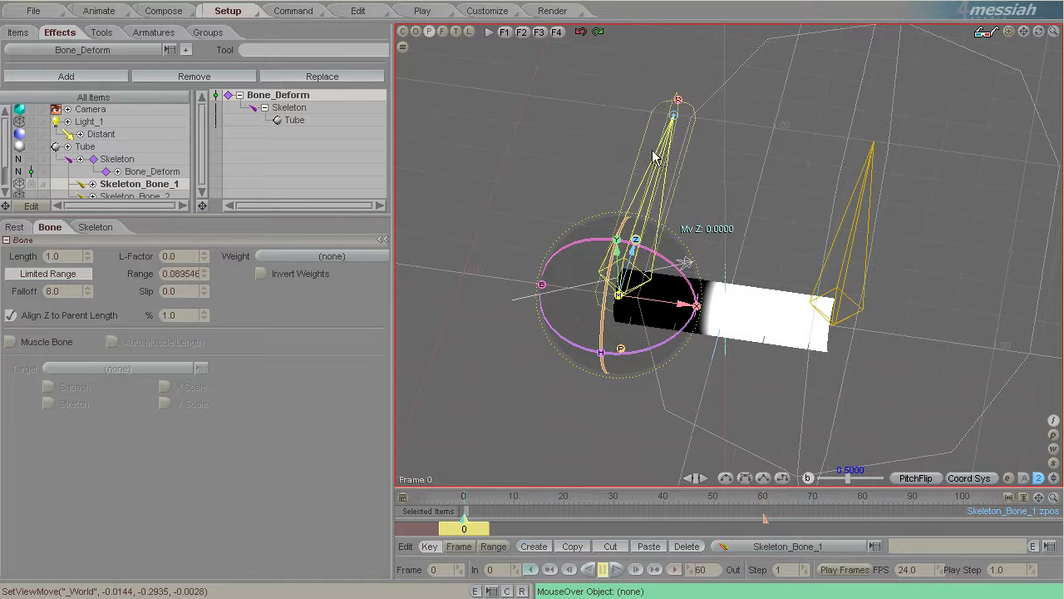
pyautogui.click(133, 196)
pyautogui.scroll(-1, 916, 122)
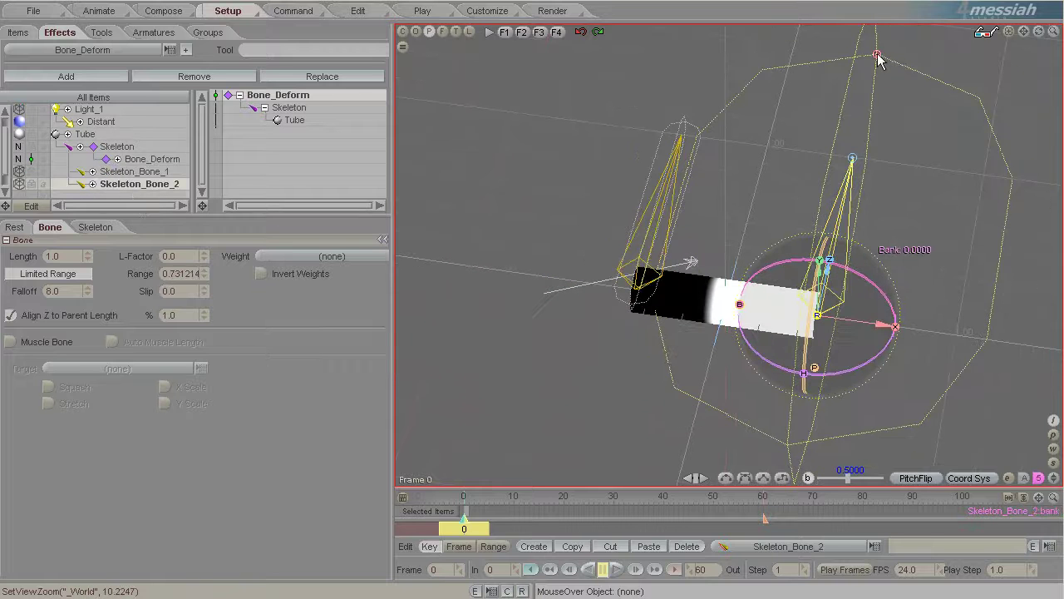
# Step: Enlarge the limited range of Skeleton_Bone_2 to about 1.04 and rotate the bone to a heading of about 32.55 in animation mode
pyautogui.moveTo(880, 54); pyautogui.dragTo(893, 7)
pyautogui.click(98, 10)
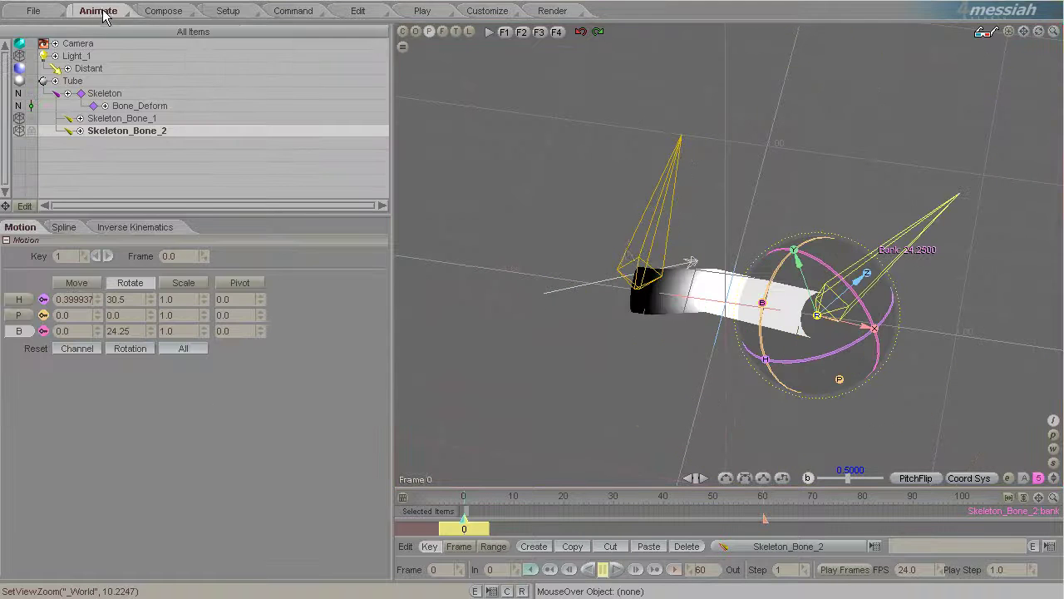
pyautogui.moveTo(892, 314)
pyautogui.mouseDown()
pyautogui.moveTo(404, 283)
pyautogui.moveTo(882, 323)
pyautogui.mouseUp()
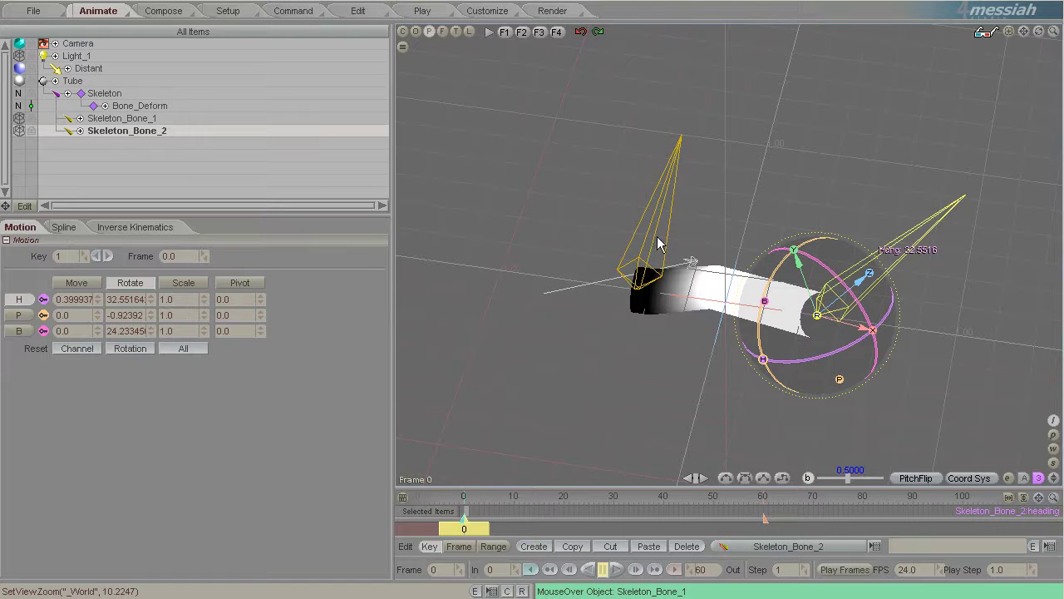
# Step: Disable Limited Range on both Skeleton_Bone_1 and Skeleton_Bone_2 in setup mode and check the weights in animation mode
pyautogui.click(171, 118)
pyautogui.click(229, 10)
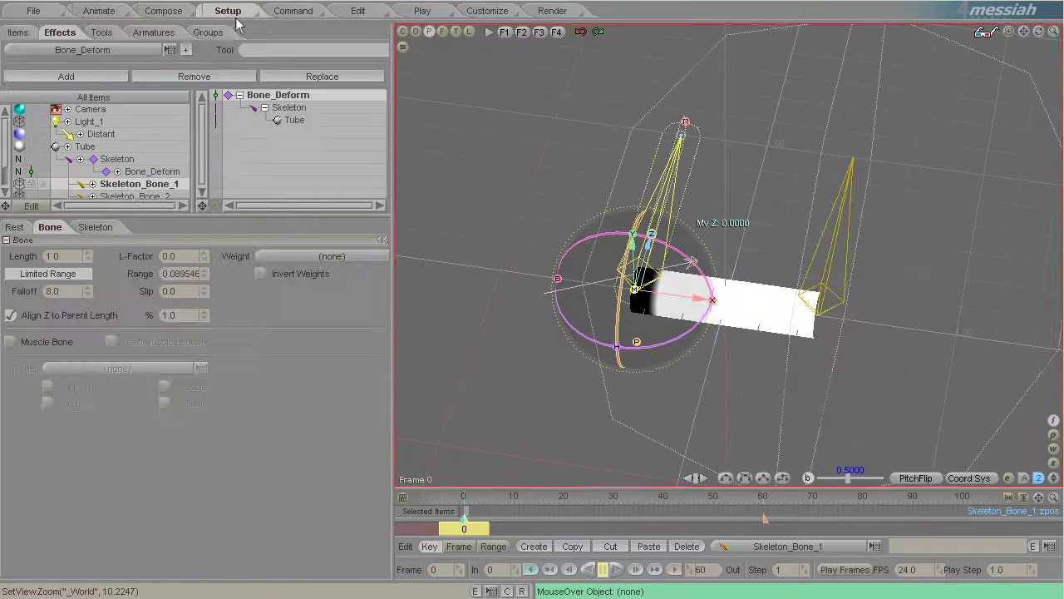
pyautogui.click(45, 278)
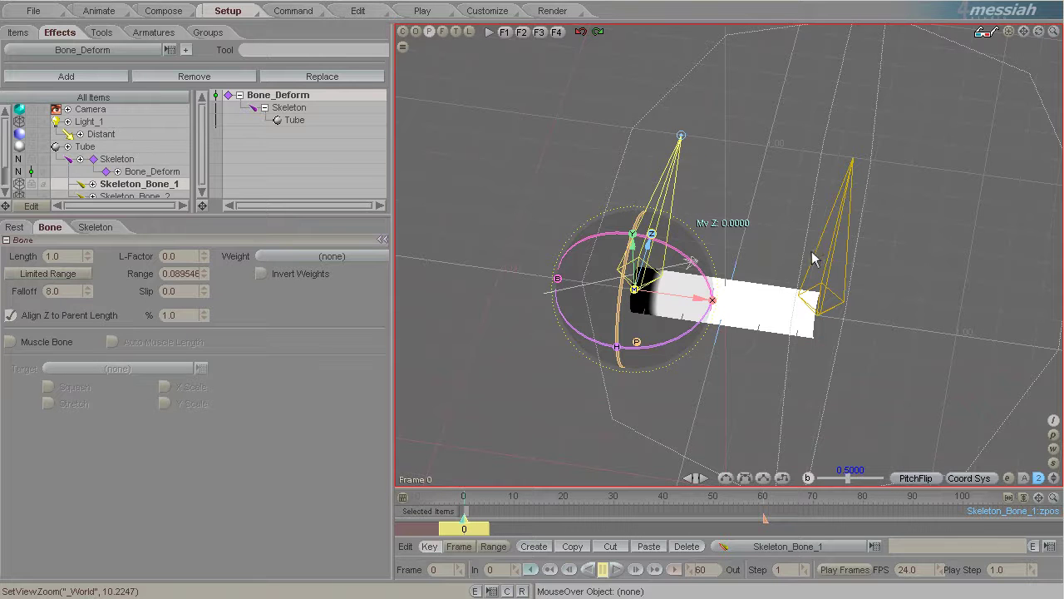
pyautogui.click(816, 251)
pyautogui.click(75, 276)
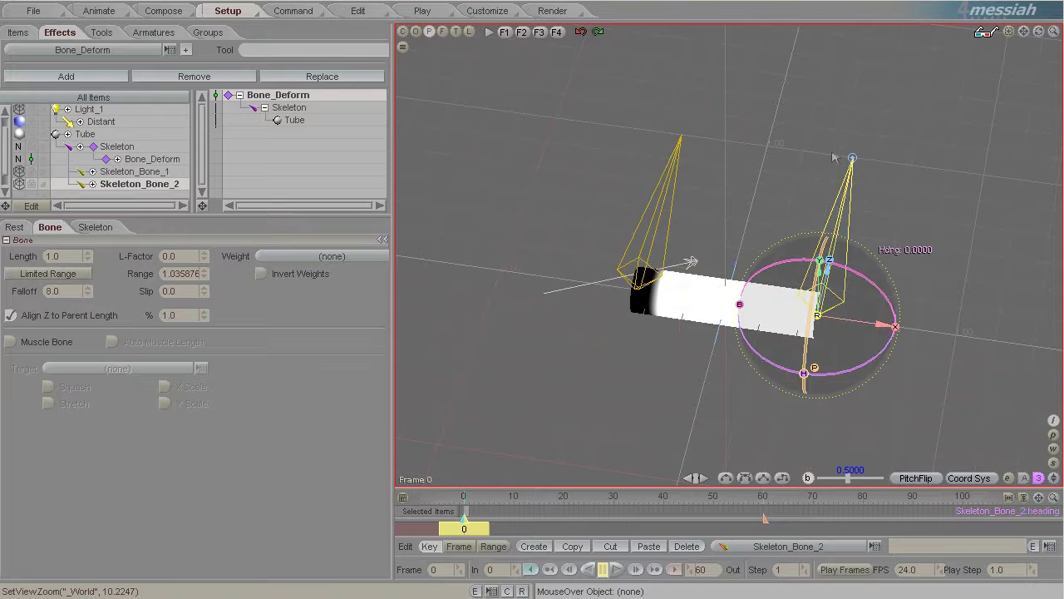
pyautogui.click(98, 10)
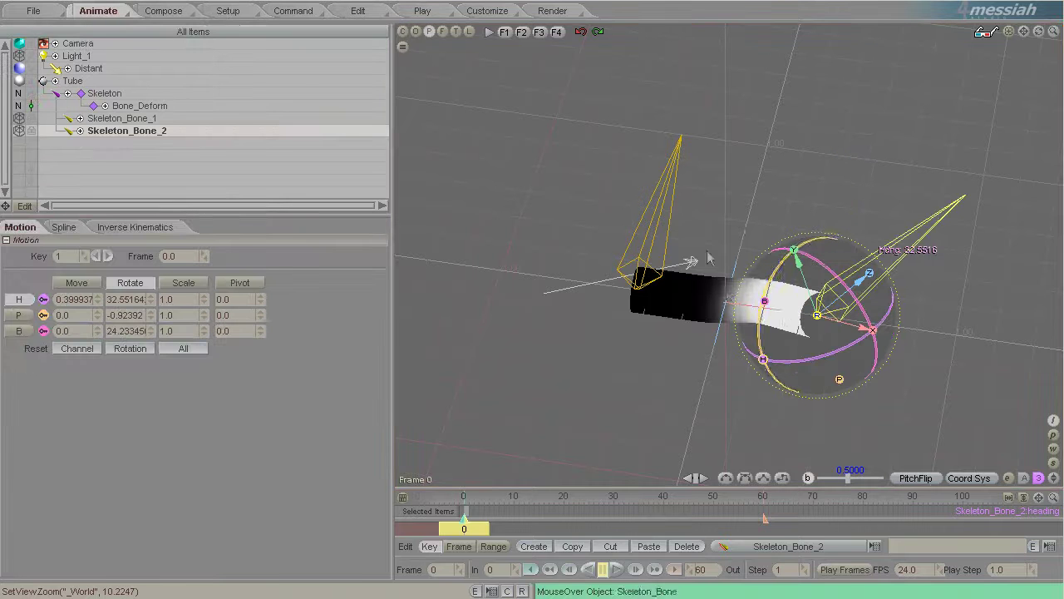
# Step: Set the falloff of Skeleton_Bone_2 to 30 in setup mode and check the deformation in animation mode
pyautogui.click(228, 12)
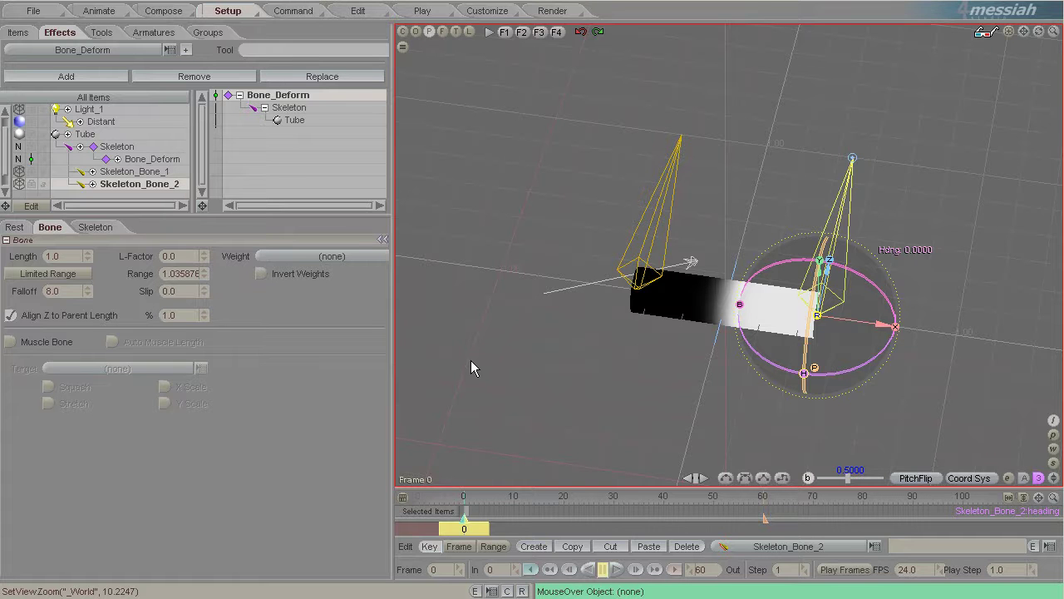
pyautogui.doubleClick(56, 292)
pyautogui.click(93, 10)
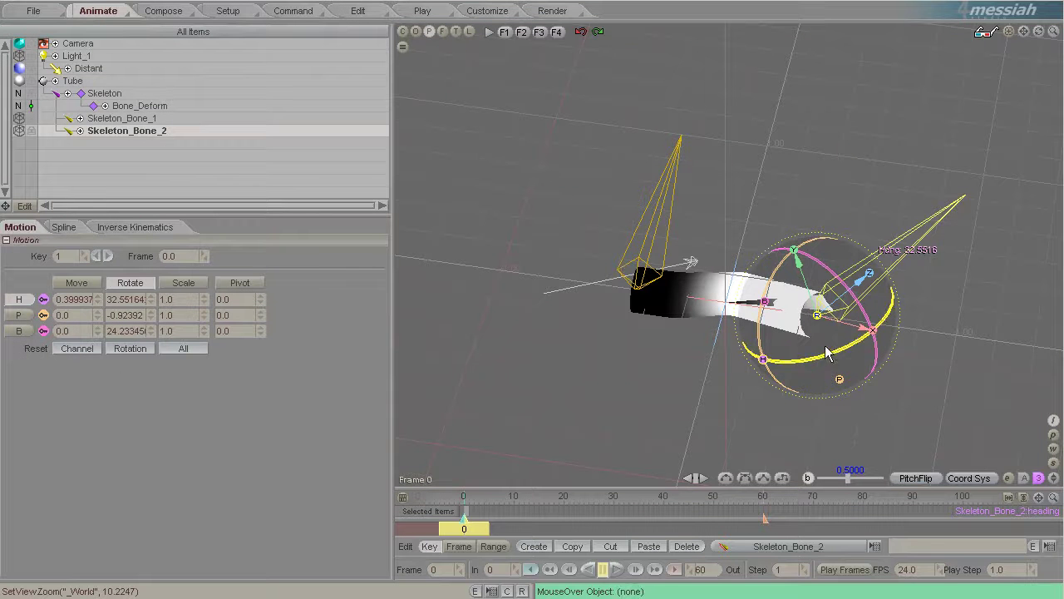
# Step: Set the falloff of Skeleton_Bone_1 to 1 in setup mode and inspect the deformed tube in animation mode
pyautogui.click(142, 118)
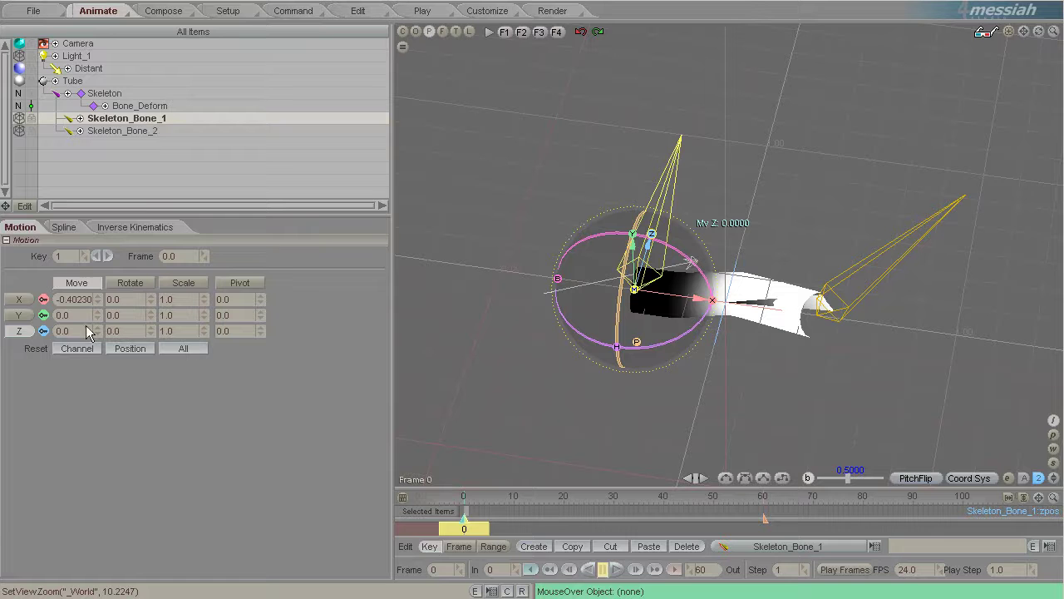
pyautogui.click(227, 11)
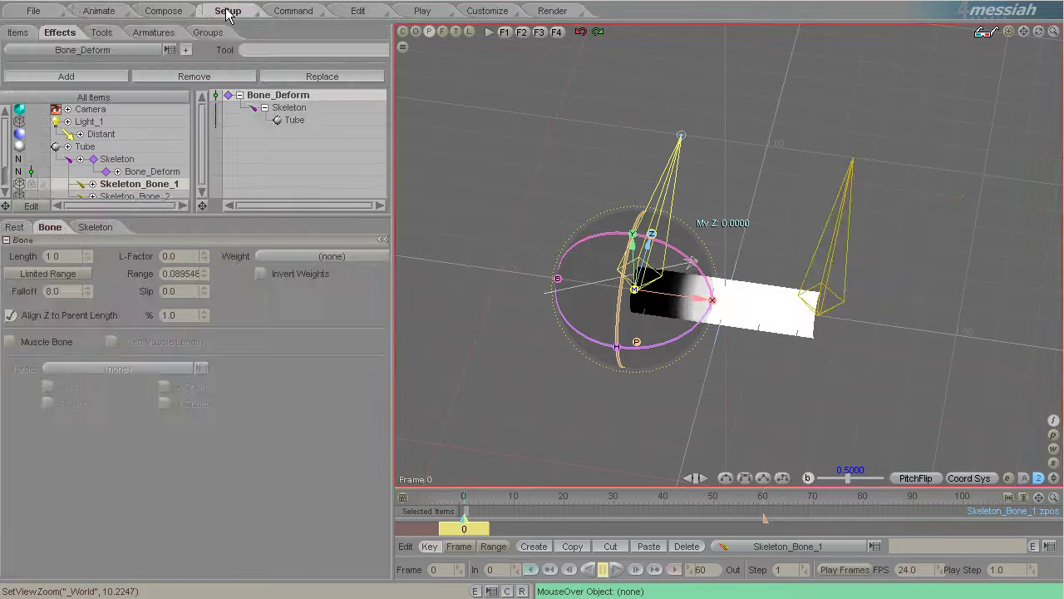
pyautogui.click(58, 291)
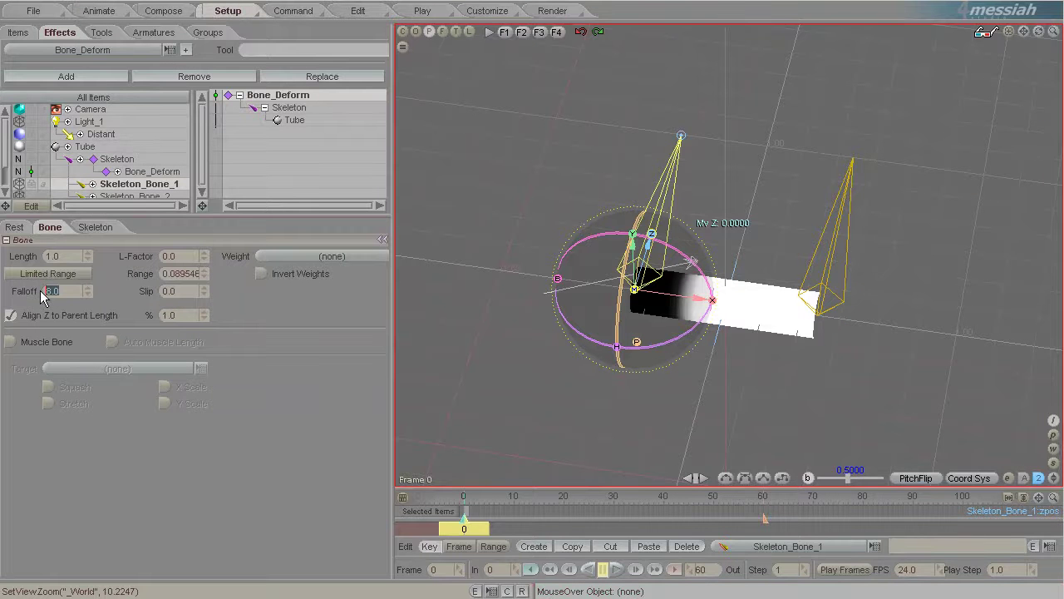
pyautogui.click(98, 11)
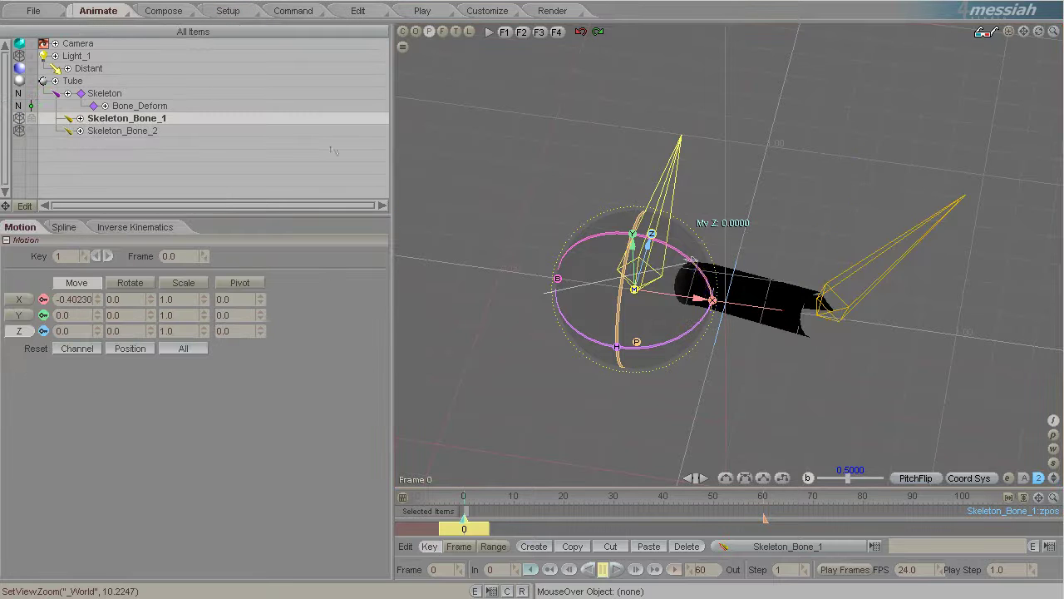
pyautogui.scroll(3, 866, 351)
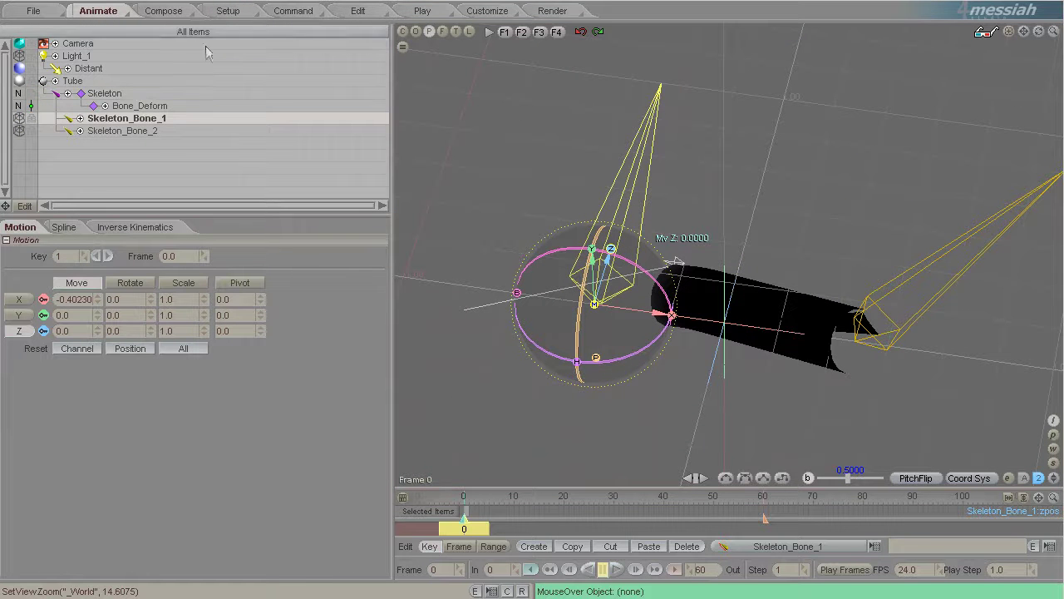
# Step: Try another falloff value for Skeleton_Bone_1 and inspect the tube's weights again in animation mode
pyautogui.click(227, 12)
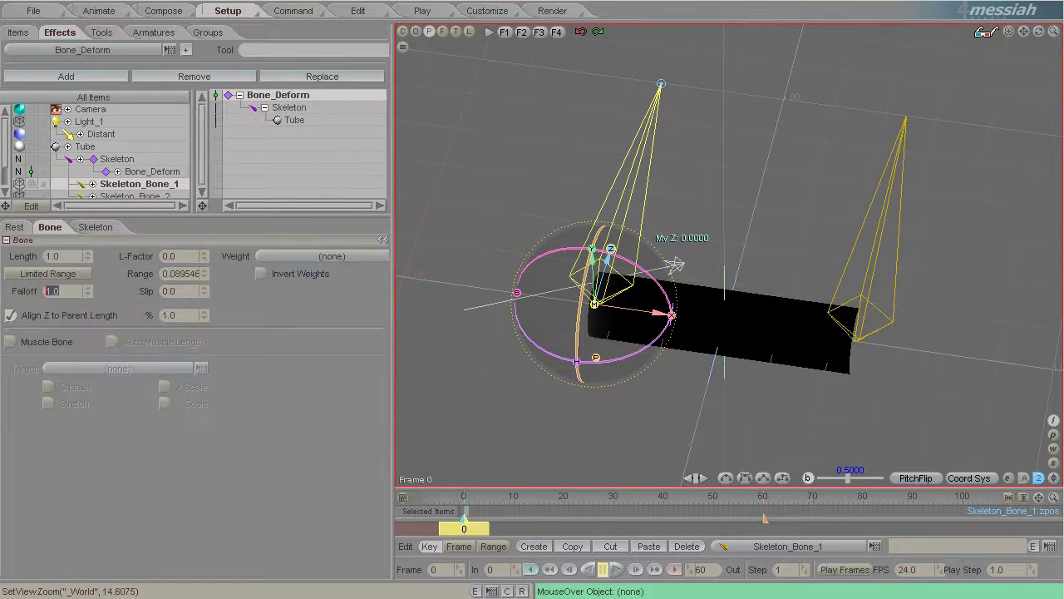
pyautogui.click(98, 11)
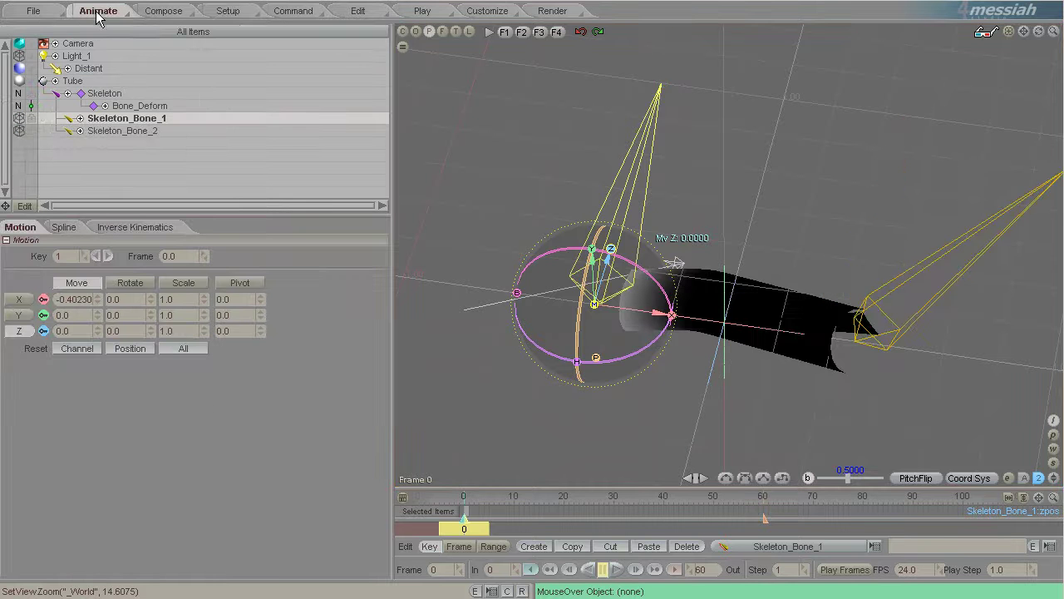
pyautogui.scroll(2, 803, 311)
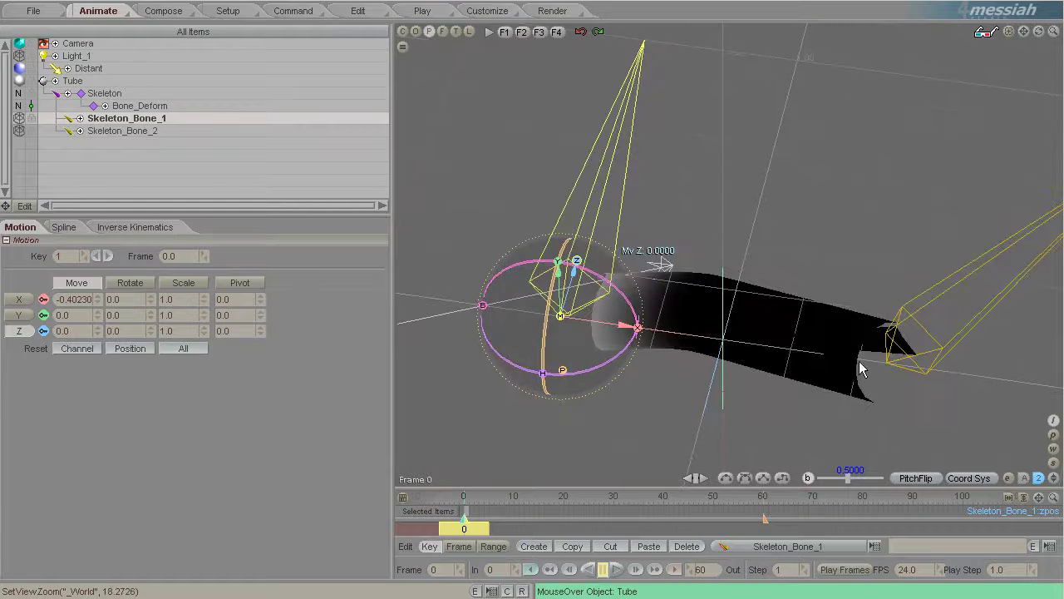
# Step: Rotate Skeleton_Bone_2 in animation mode to a heading of about 15.39 and a bank of about 23.36, and reselect Skeleton_Bone_1
pyautogui.click(918, 319)
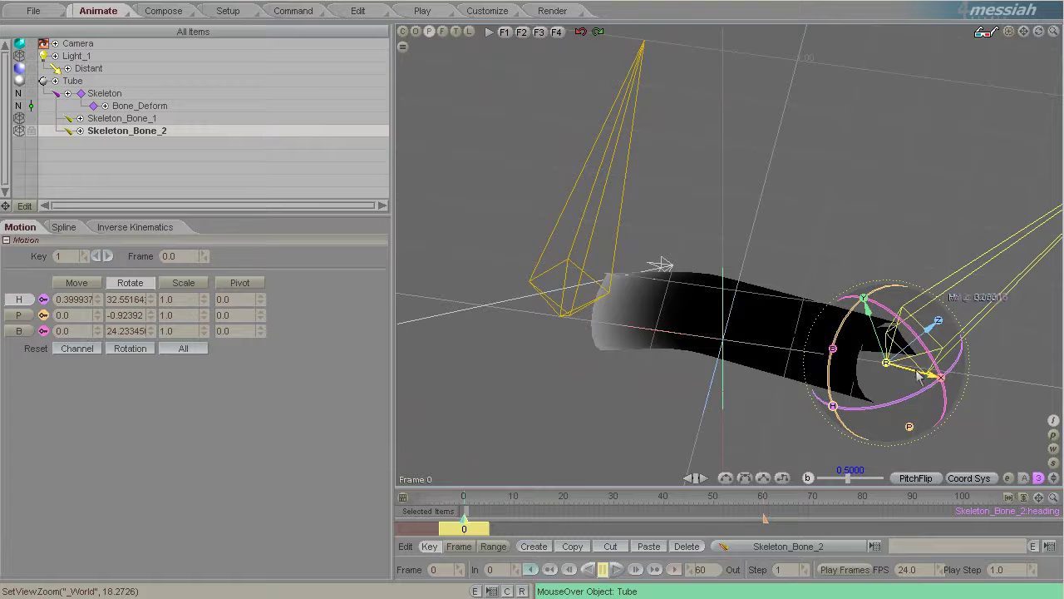
pyautogui.moveTo(884, 301); pyautogui.dragTo(412, 283)
pyautogui.click(662, 268)
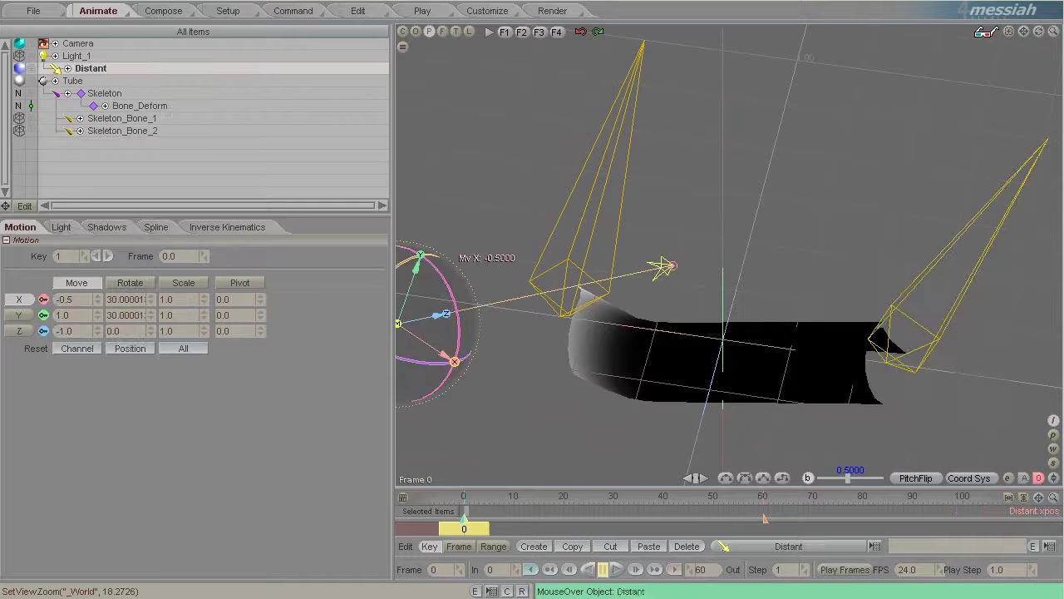
pyautogui.click(413, 291)
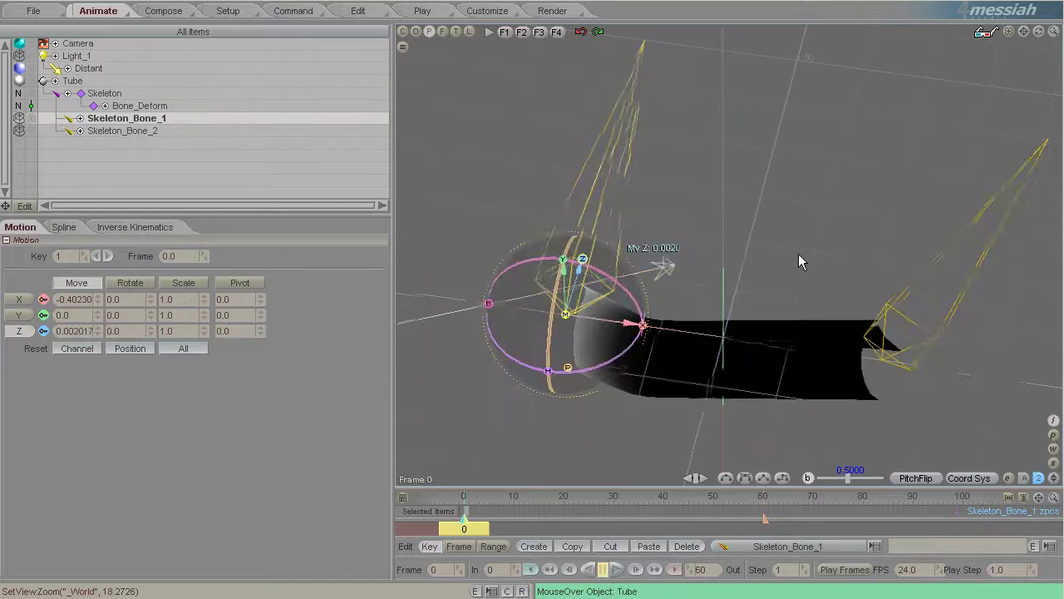
pyautogui.scroll(-2, 798, 254)
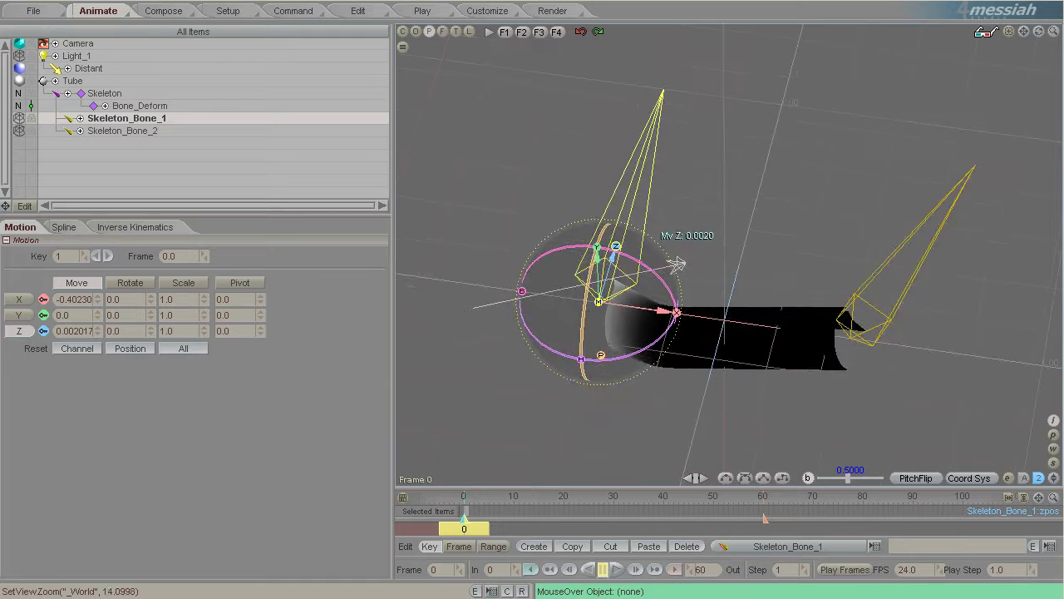
# Step: Set the falloff of Skeleton_Bone_1 to 30 in setup mode
pyautogui.click(244, 13)
pyautogui.click(54, 293)
pyautogui.write('30')
pyautogui.press('Return')
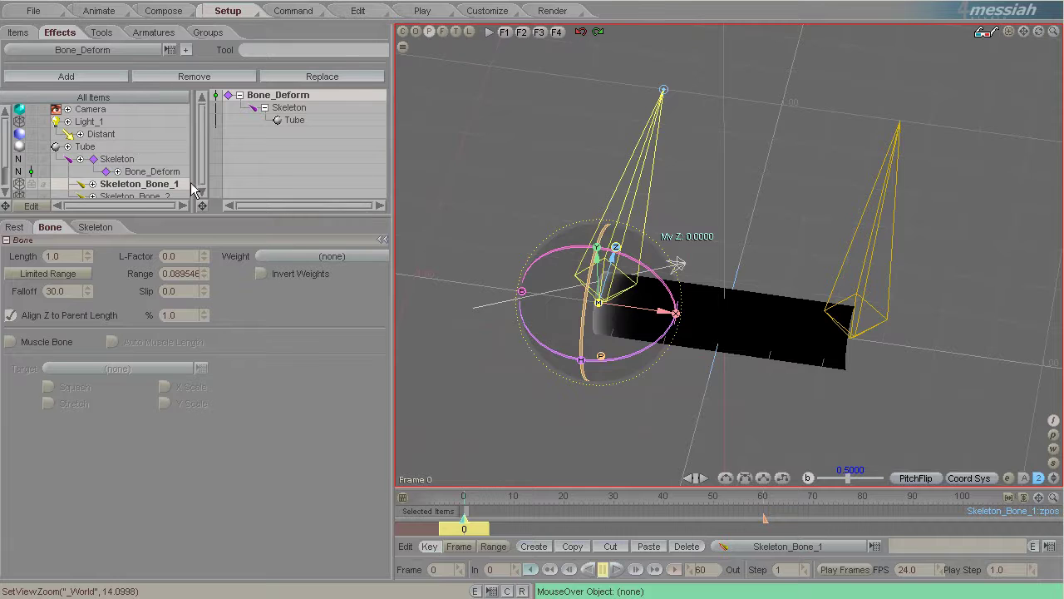
# Step: Lower the falloff of Skeleton_Bone_2 and check the resulting weights in animation mode
pyautogui.click(149, 196)
pyautogui.click(66, 291)
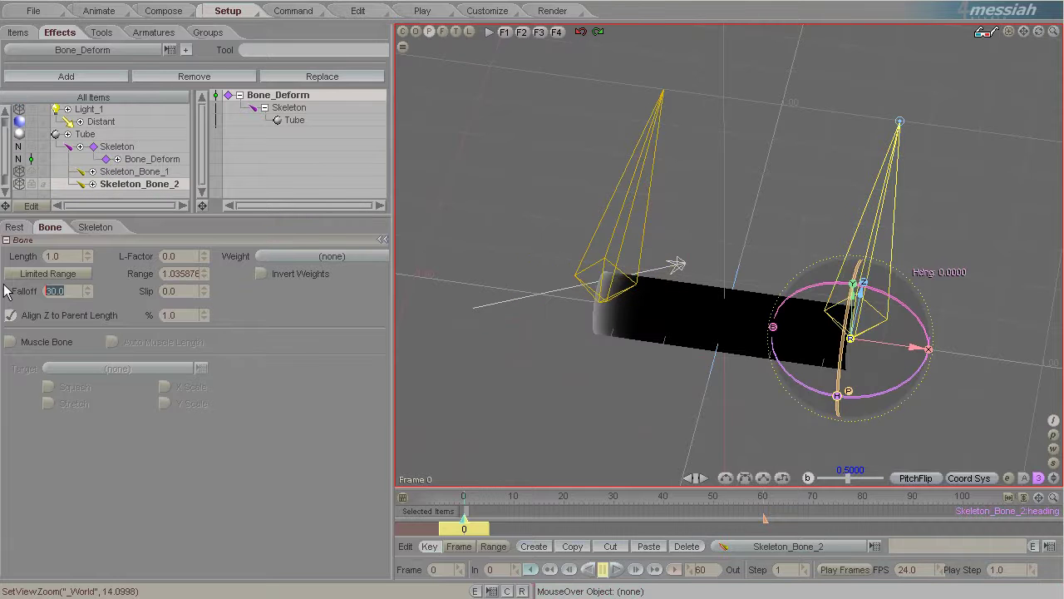
pyautogui.click(103, 11)
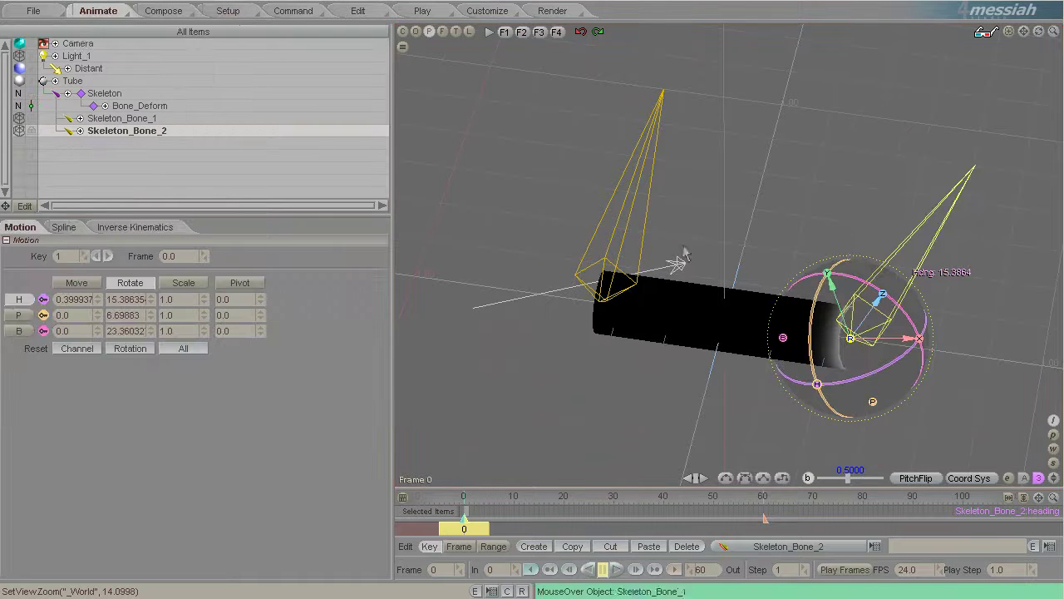
# Step: Test the deformation by rotating Skeleton_Bone_2 freehand and rotating Skeleton_Bone_1 to a heading of 15.25
pyautogui.moveTo(924, 335); pyautogui.dragTo(867, 293)
pyautogui.click(624, 203)
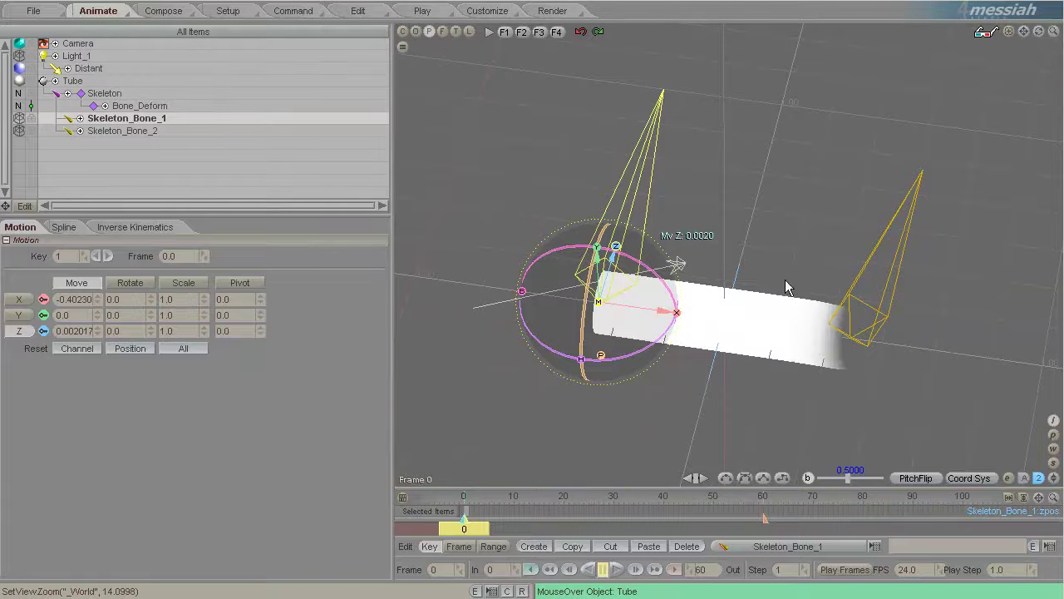
pyautogui.press('y')
pyautogui.moveTo(763, 288); pyautogui.dragTo(424, 290)
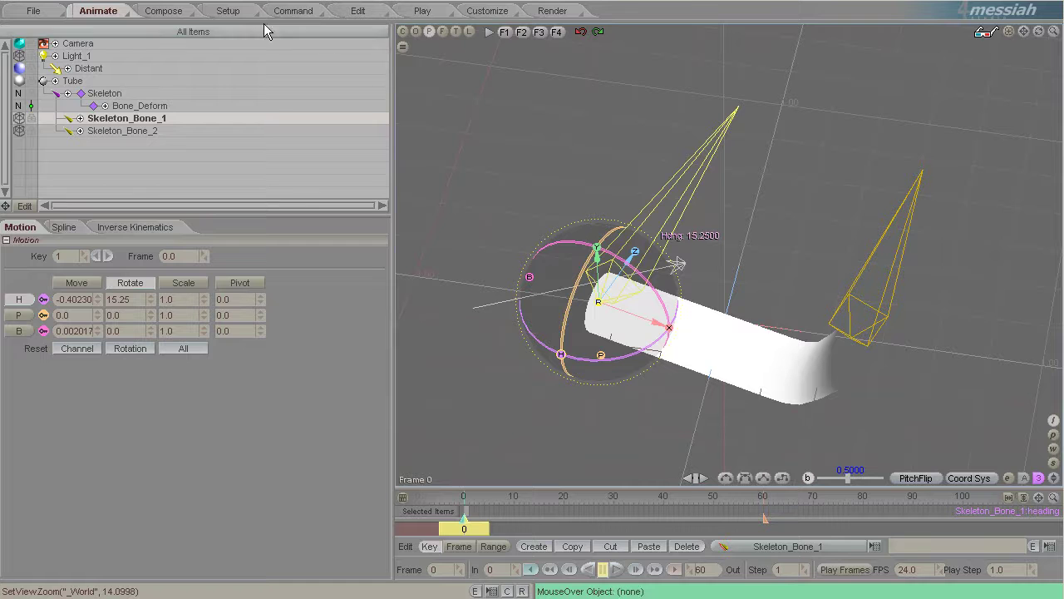
# Step: Delete Skeleton_Bone_2 in setup mode
pyautogui.click(241, 11)
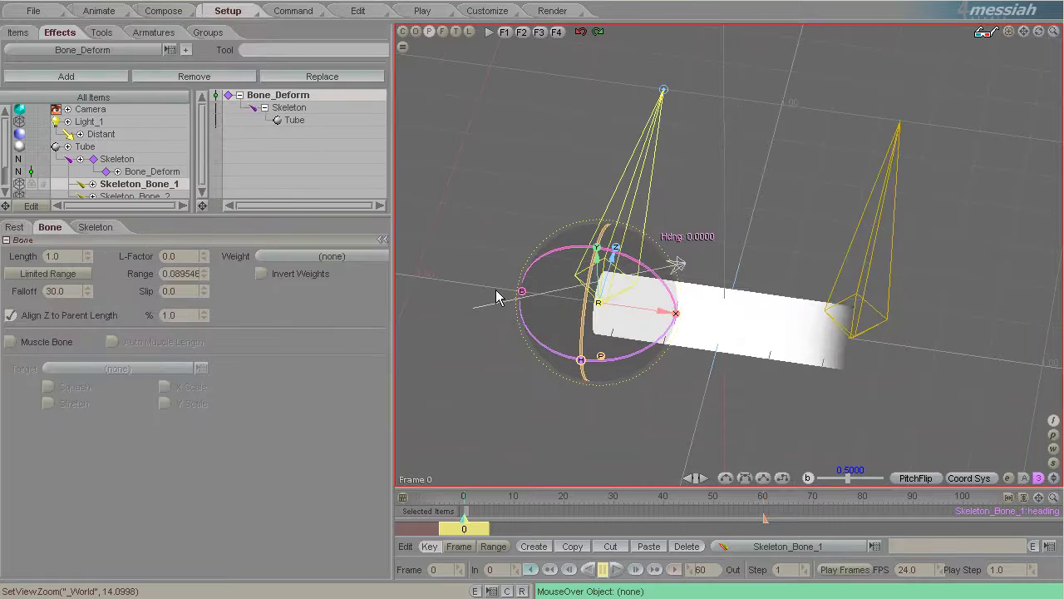
pyautogui.press('t')
pyautogui.click(867, 239)
pyautogui.press('Delete')
pyautogui.press('Return')
# Step: Try different rest headings for Skeleton_Bone_1, rotating it freehand to 92.5 and entering 0 and -90
pyautogui.press('KP_Subtract')
pyautogui.moveTo(664, 330); pyautogui.dragTo(516, 332)
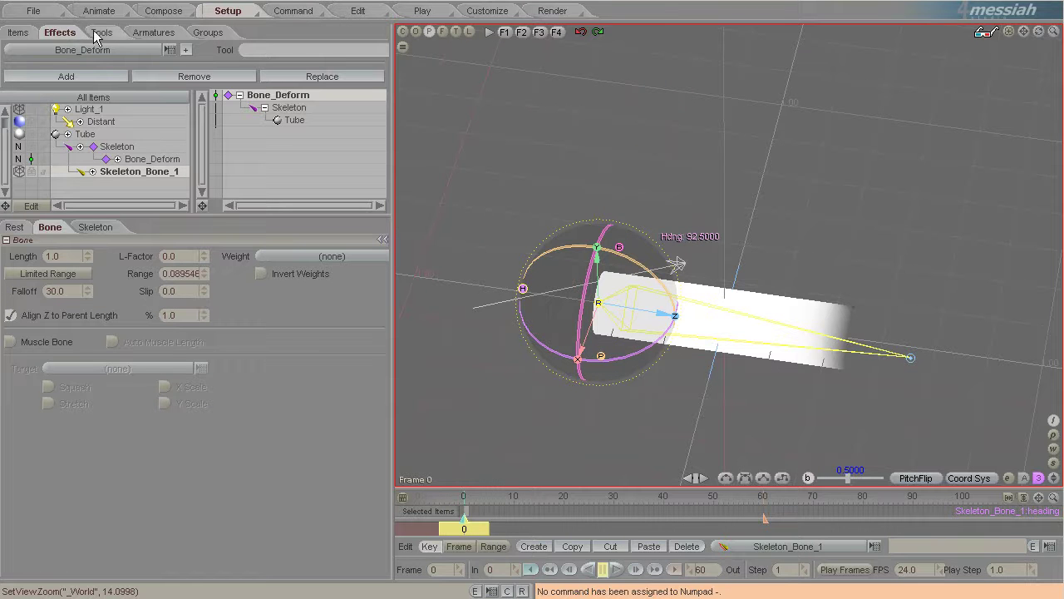
pyautogui.click(14, 226)
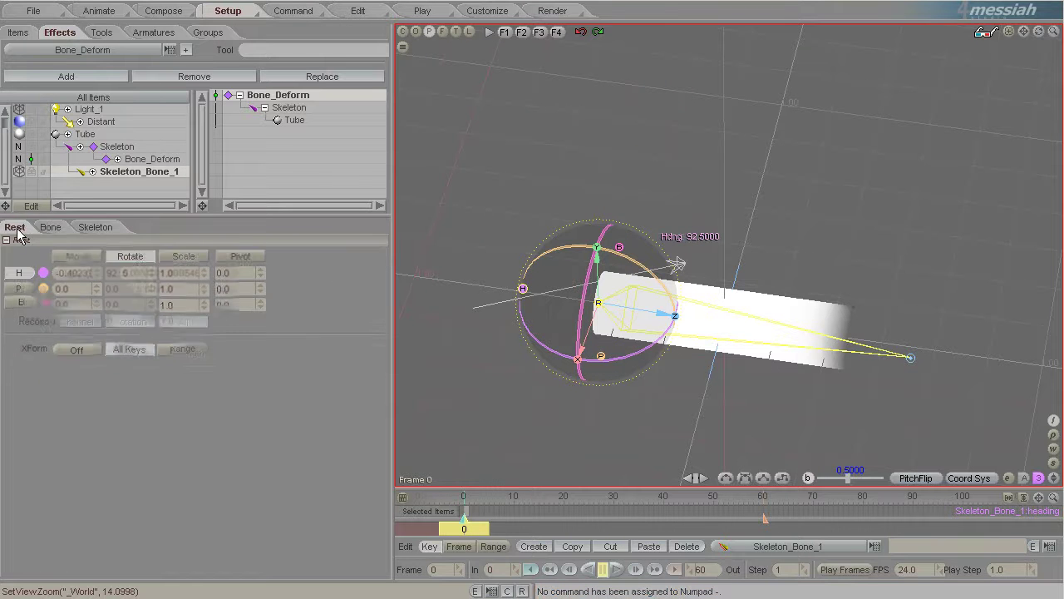
pyautogui.click(116, 272)
pyautogui.write('0')
pyautogui.press('Return')
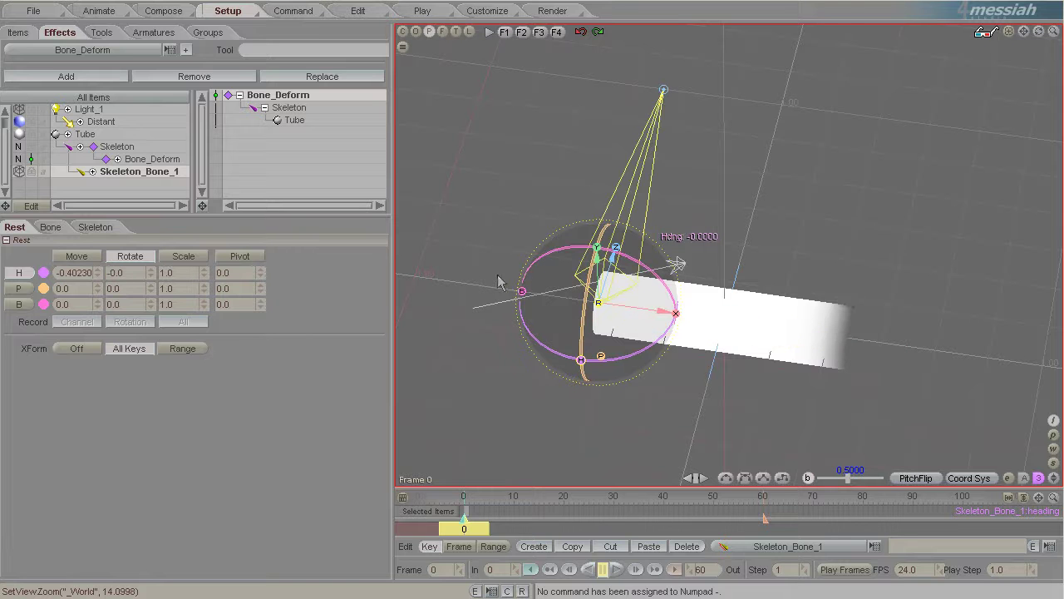
pyautogui.write('-90')
pyautogui.press('Return')
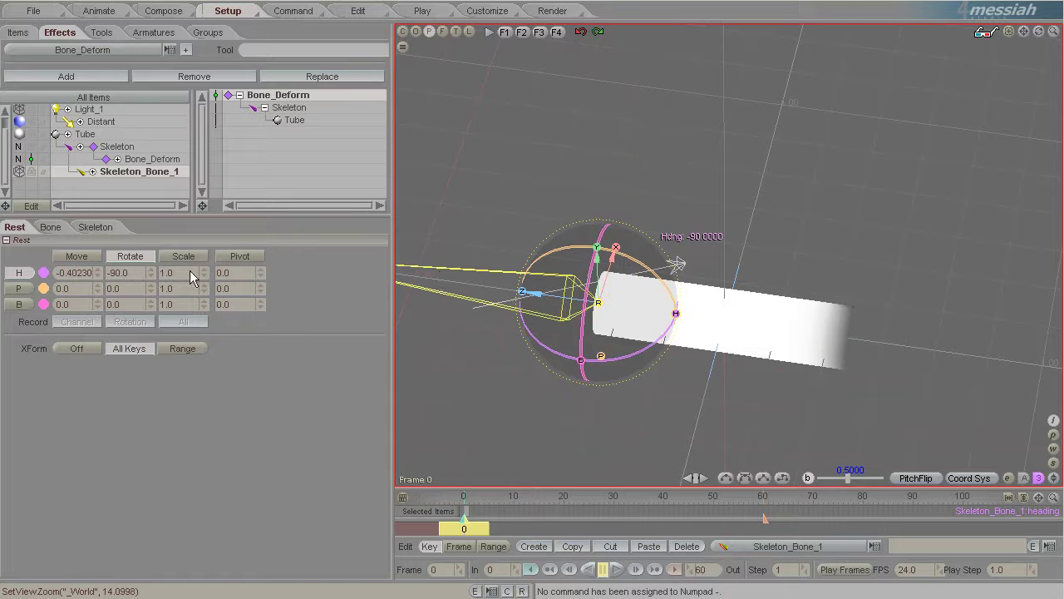
# Step: Set the rest heading of Skeleton_Bone_1 to 90 and shorten the bone to about 0.8 to match the tube's end
pyautogui.click(125, 273)
pyautogui.write('90')
pyautogui.press('Return')
pyautogui.moveTo(919, 355); pyautogui.dragTo(820, 351)
pyautogui.click(457, 32)
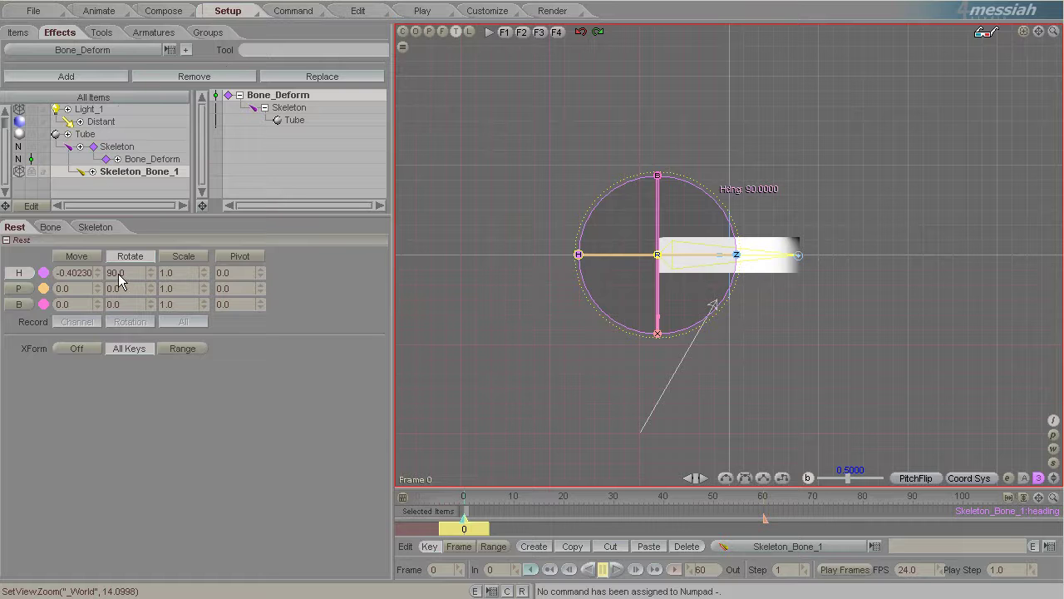
# Step: Split Skeleton_Bone_1 into two bones along the tube and select its first segment in animation mode
pyautogui.click(51, 227)
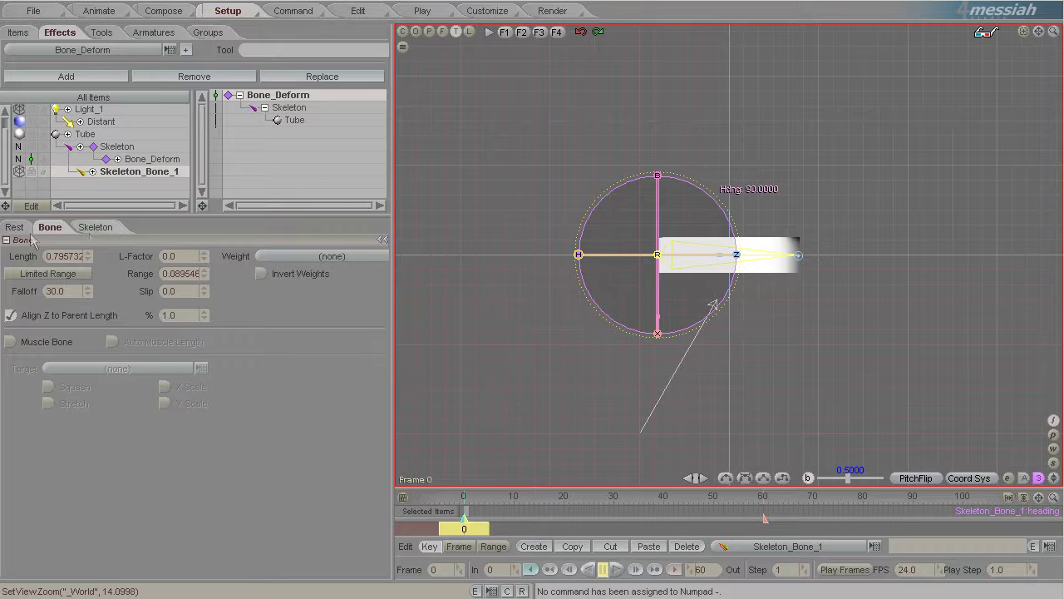
pyautogui.click(95, 227)
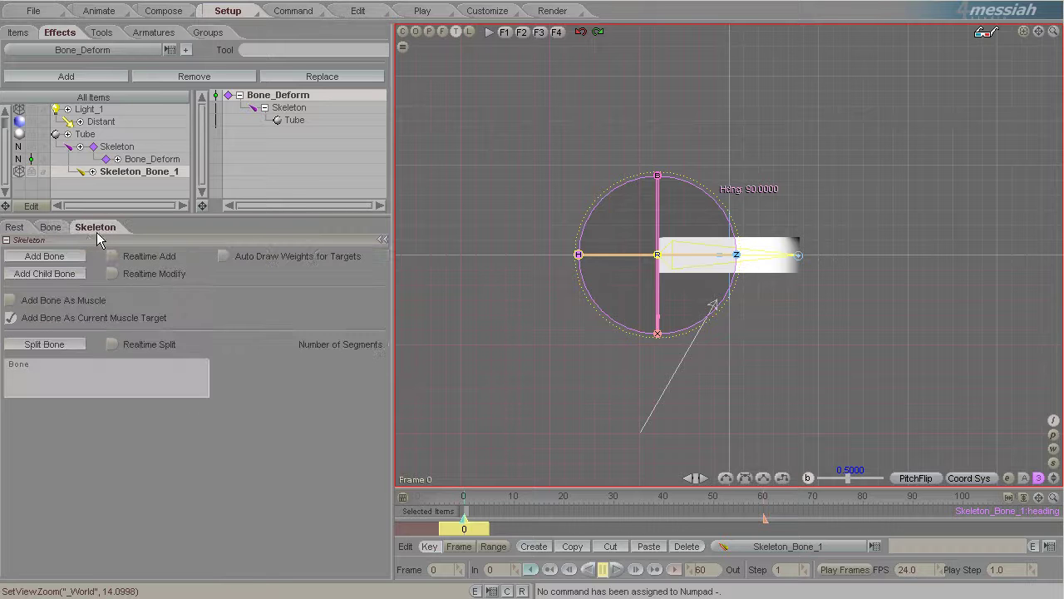
pyautogui.click(70, 347)
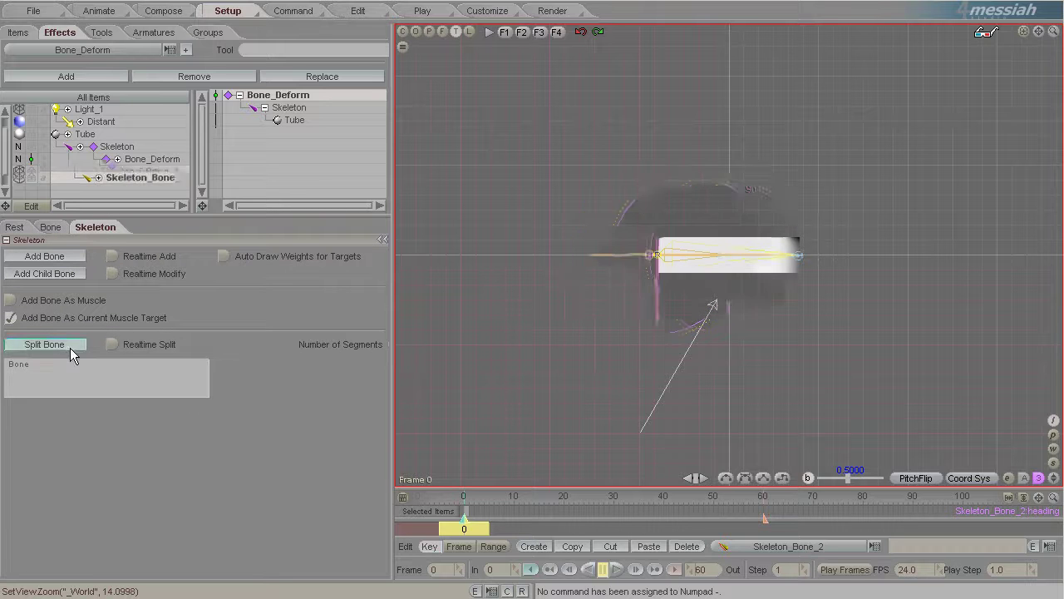
pyautogui.click(114, 14)
pyautogui.click(634, 285)
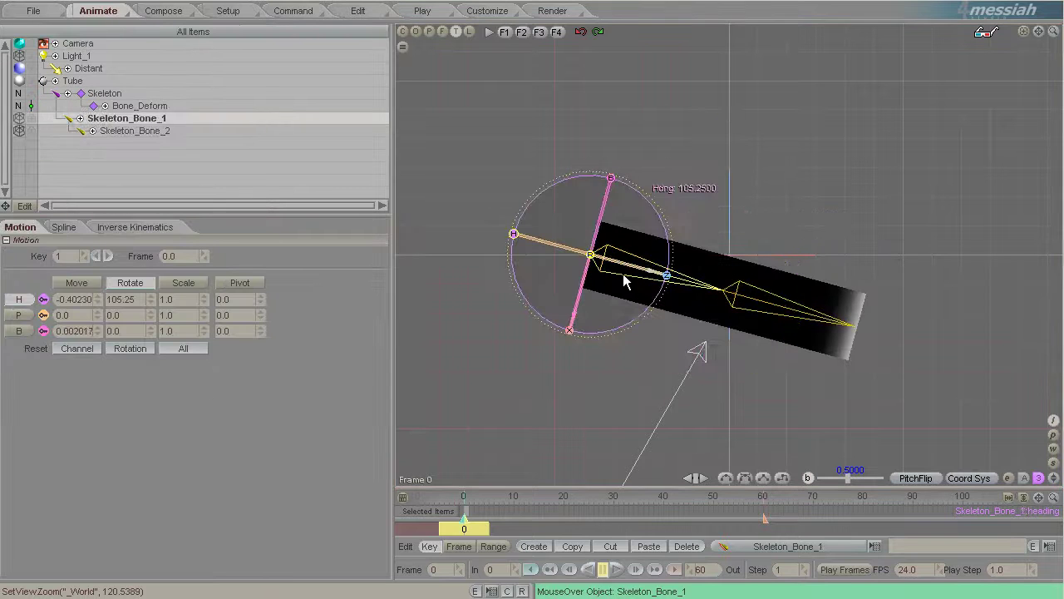
# Step: In setup mode, set the falloff of Skeleton_Bone_1 to 8 and its range to 1
pyautogui.click(227, 11)
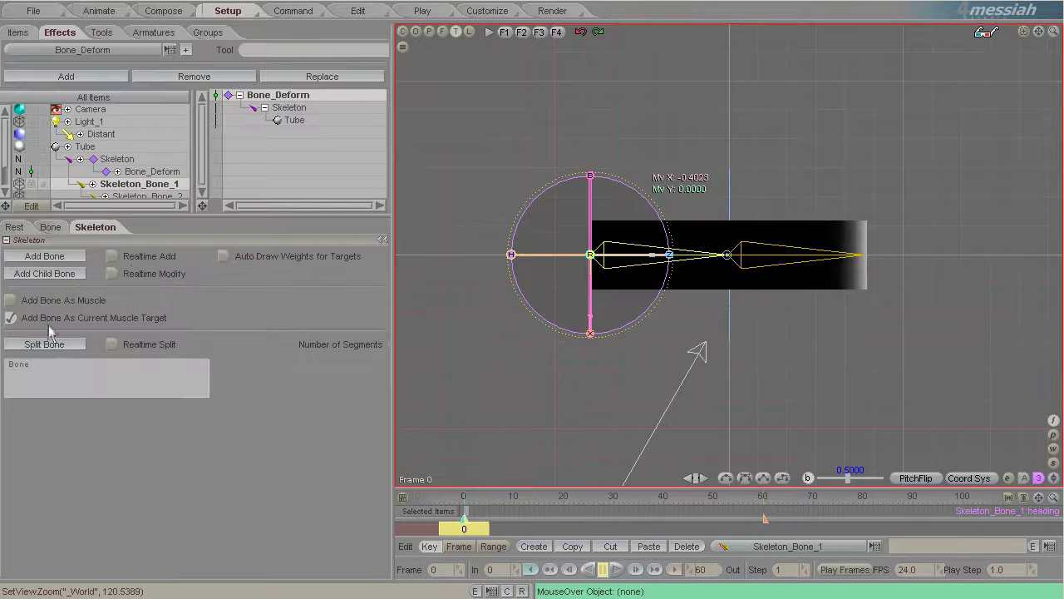
pyautogui.click(50, 227)
pyautogui.click(54, 291)
pyautogui.write('8')
pyautogui.press('Return')
pyautogui.click(785, 270)
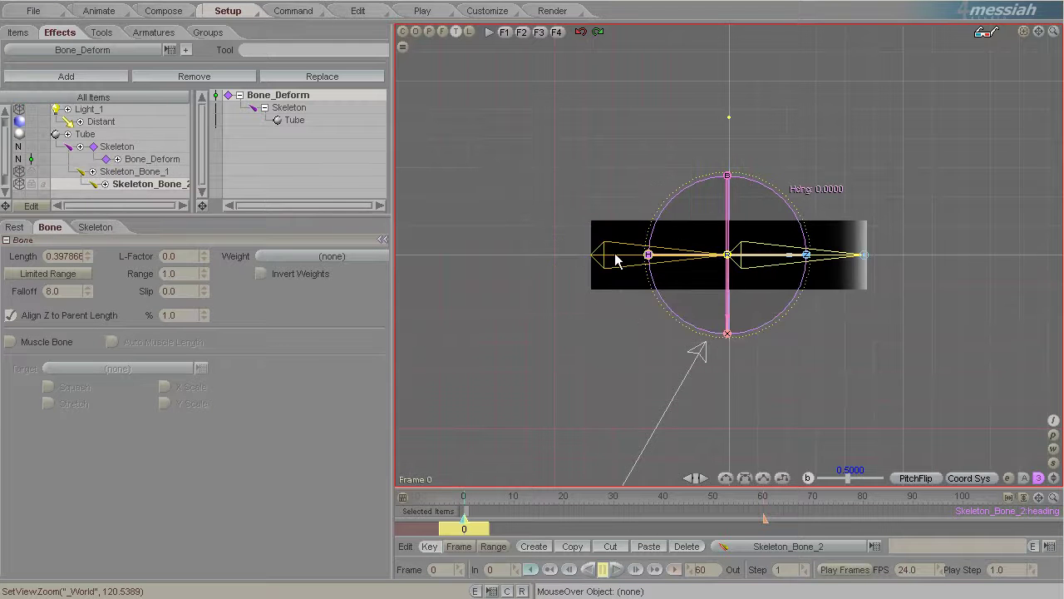
pyautogui.click(569, 283)
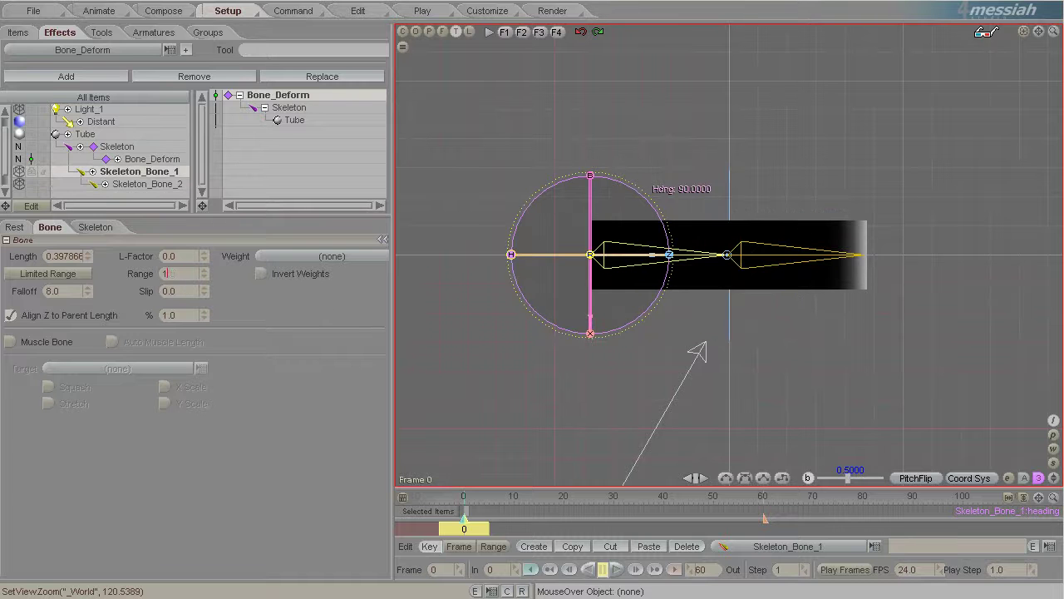
pyautogui.write('1')
pyautogui.press('Return')
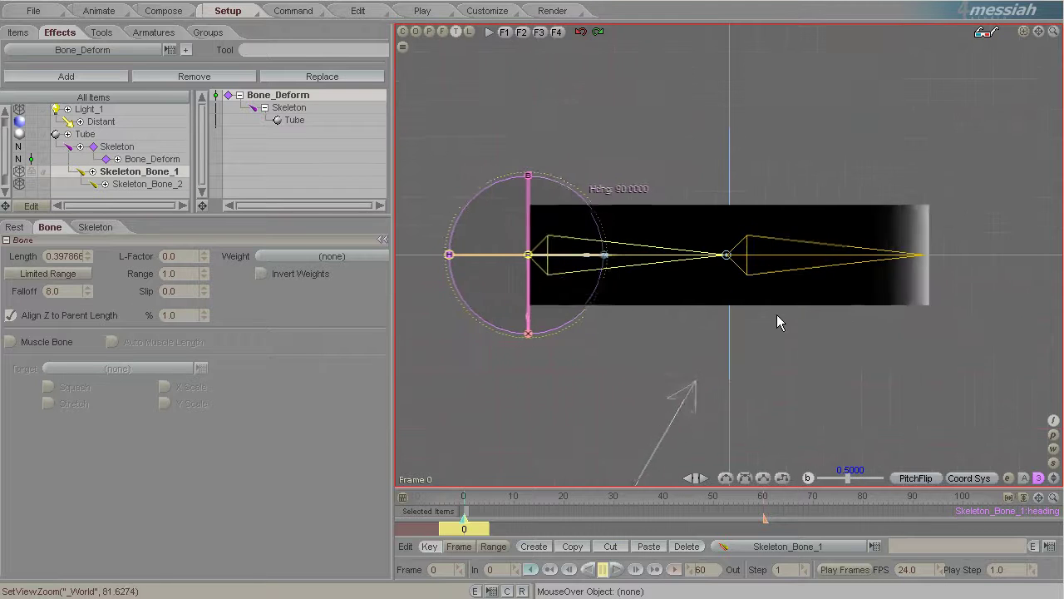
# Step: Reset all motion values of Skeleton_Bone_1 in animation mode
pyautogui.click(96, 11)
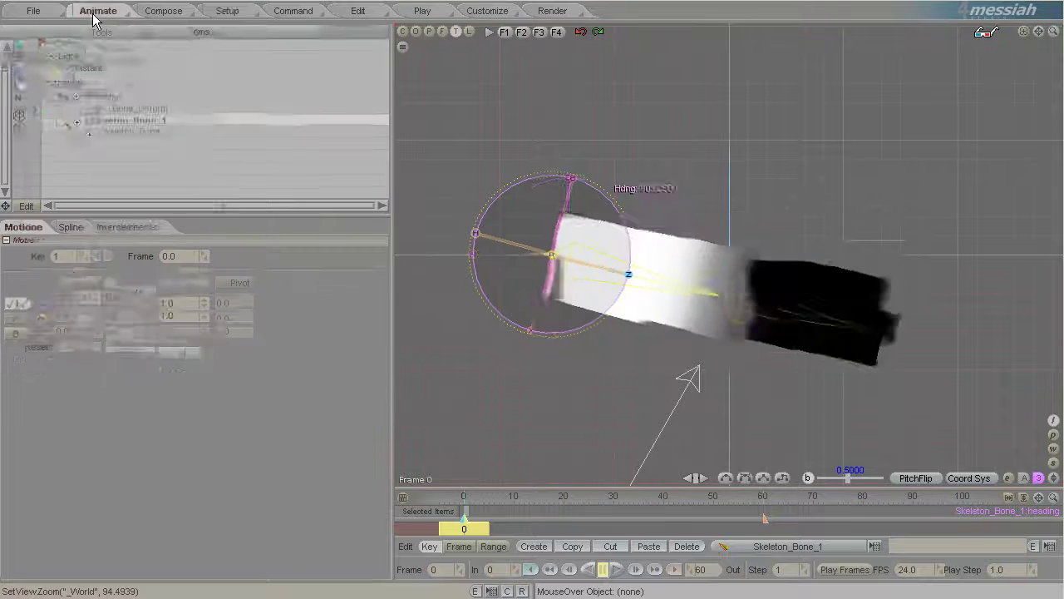
pyautogui.click(183, 349)
pyautogui.click(236, 16)
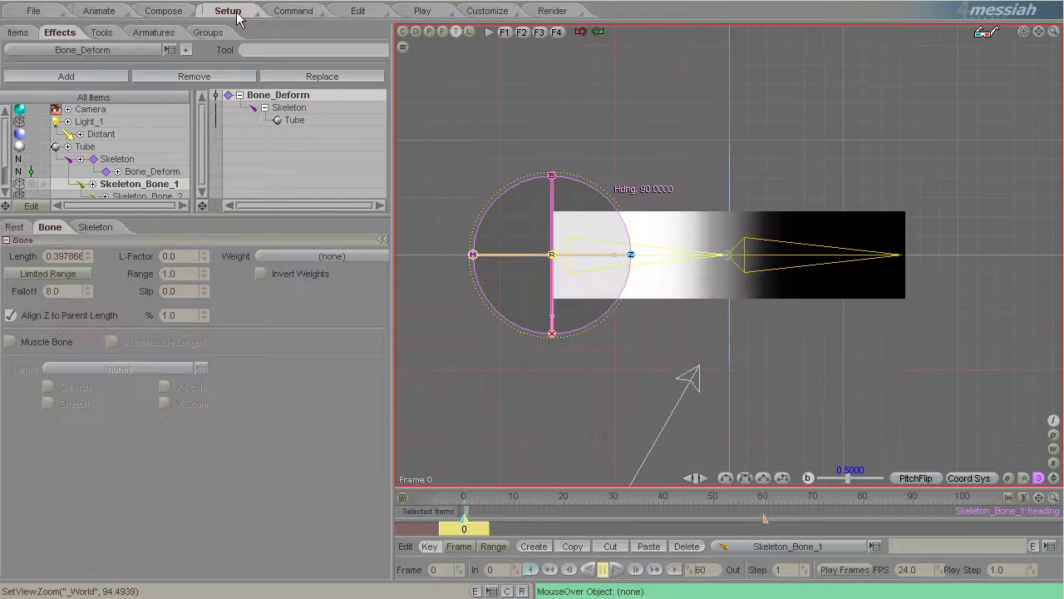
pyautogui.click(98, 12)
# Step: Rotate the heading of Skeleton_Bone_2 to about -70.75 and examine how the tube bends at the joint
pyautogui.click(785, 268)
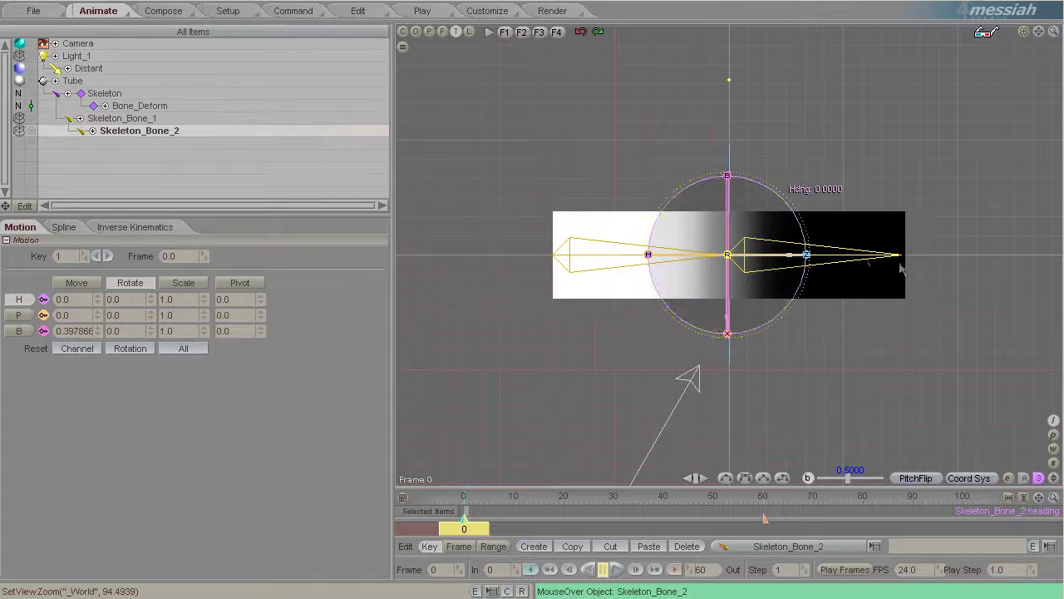
pyautogui.moveTo(411, 282)
pyautogui.mouseDown()
pyautogui.moveTo(414, 311)
pyautogui.moveTo(411, 281)
pyautogui.mouseUp()
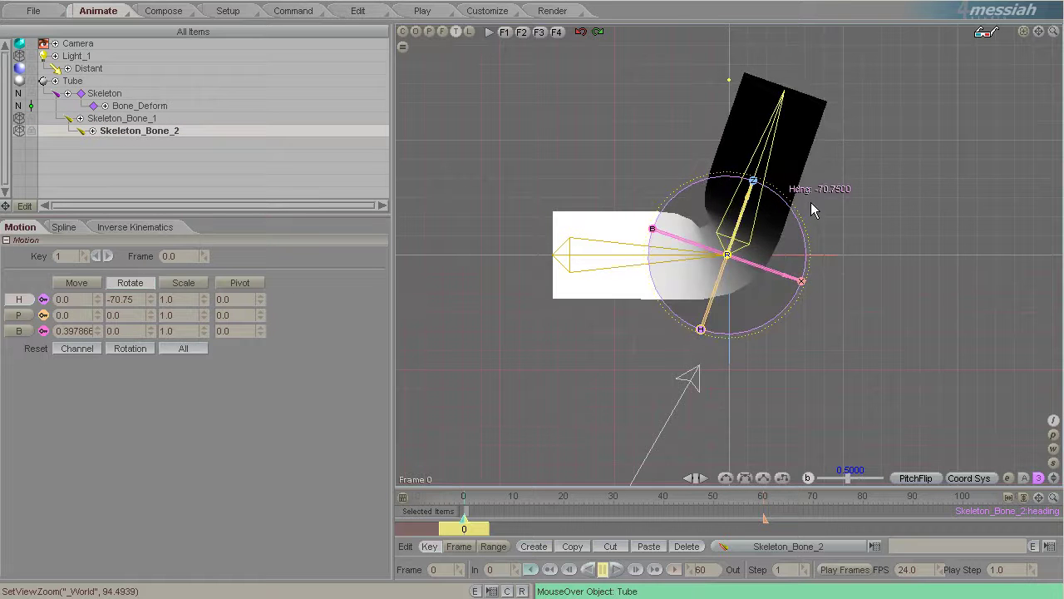
pyautogui.scroll(3, 872, 211)
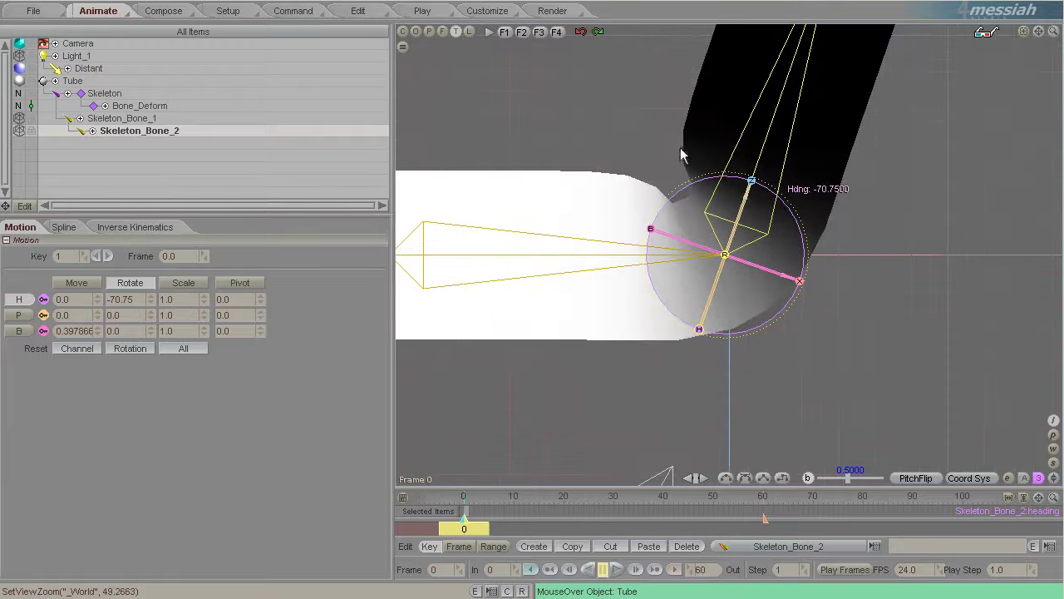
pyautogui.scroll(-1, 625, 210)
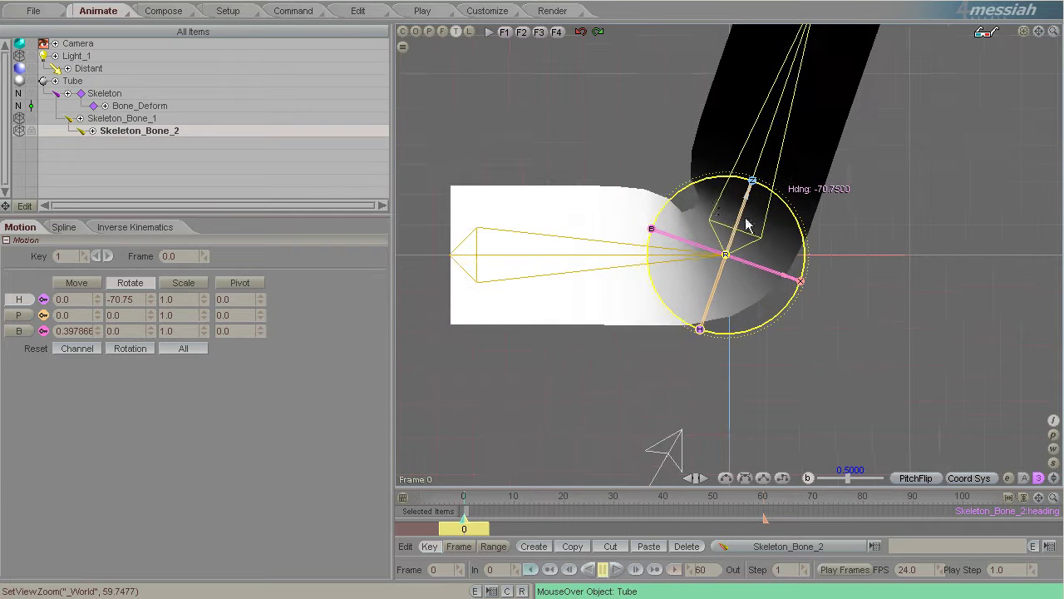
pyautogui.scroll(-2, 811, 225)
pyautogui.scroll(3, 811, 225)
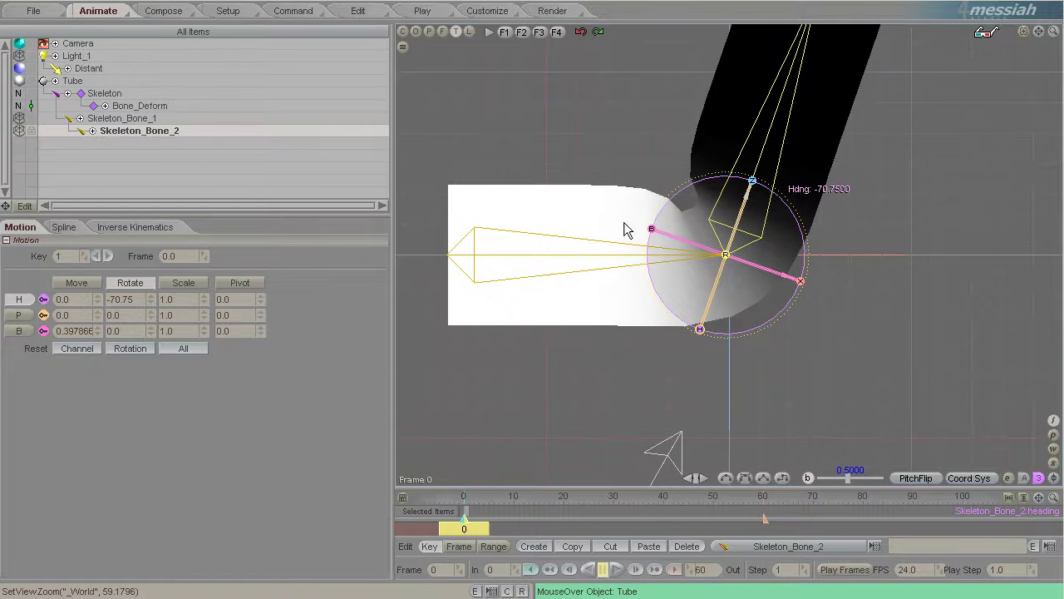
# Step: Set the falloff of Skeleton_Bone_1 and Skeleton_Bone_2 to 20 in setup mode
pyautogui.click(131, 121)
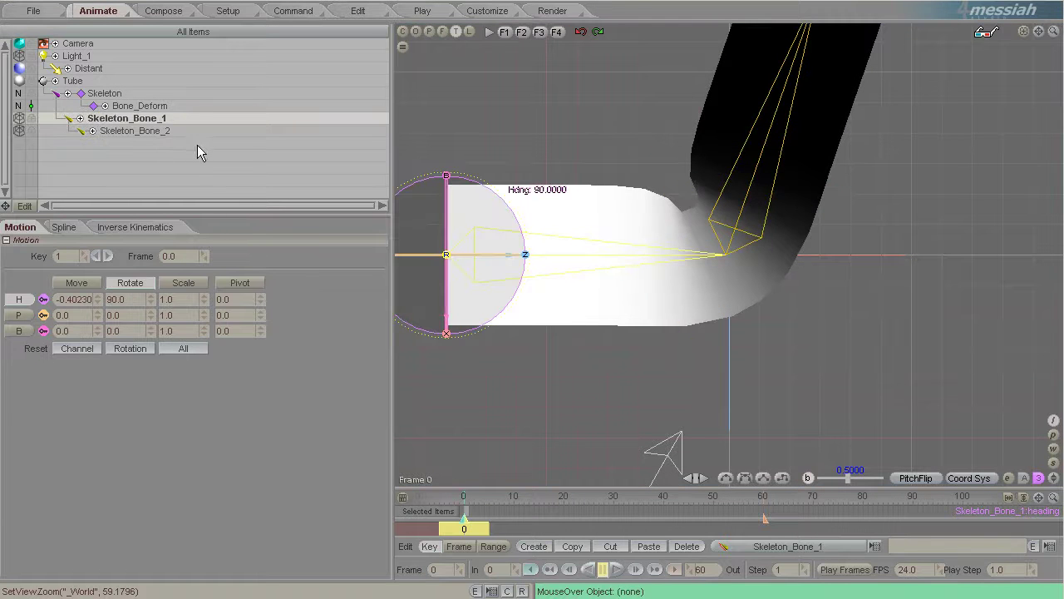
pyautogui.click(228, 11)
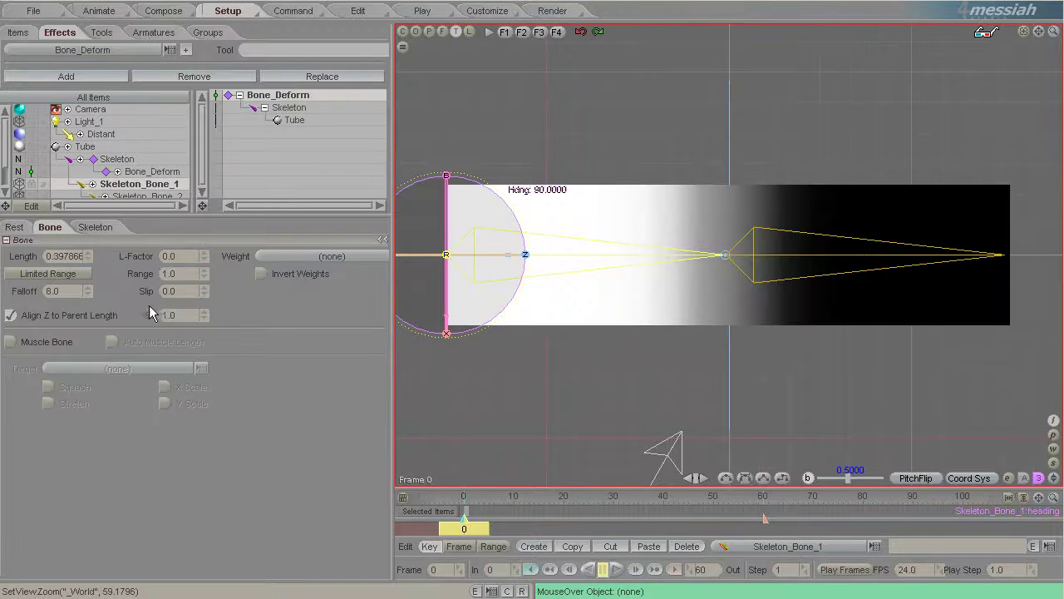
pyautogui.click(63, 290)
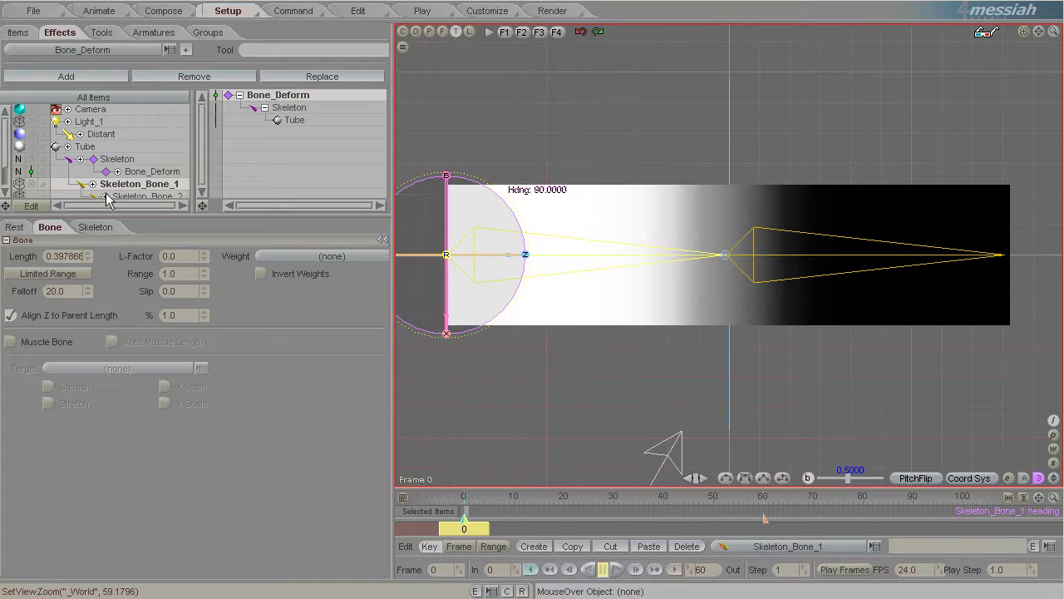
pyautogui.click(137, 195)
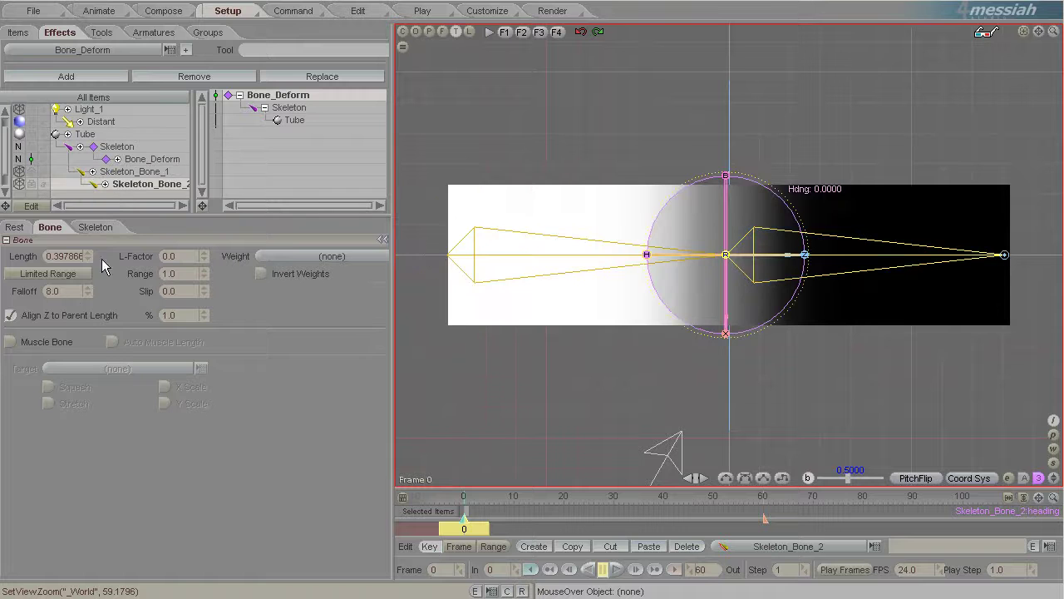
# Step: Test the joint in animation mode by rotating the heading of Skeleton_Bone_2 to about -45 and about -57
pyautogui.click(98, 10)
pyautogui.moveTo(781, 230); pyautogui.dragTo(411, 282)
pyautogui.moveTo(778, 202); pyautogui.dragTo(411, 282)
pyautogui.scroll(-1, 886, 252)
pyautogui.scroll(3, 886, 252)
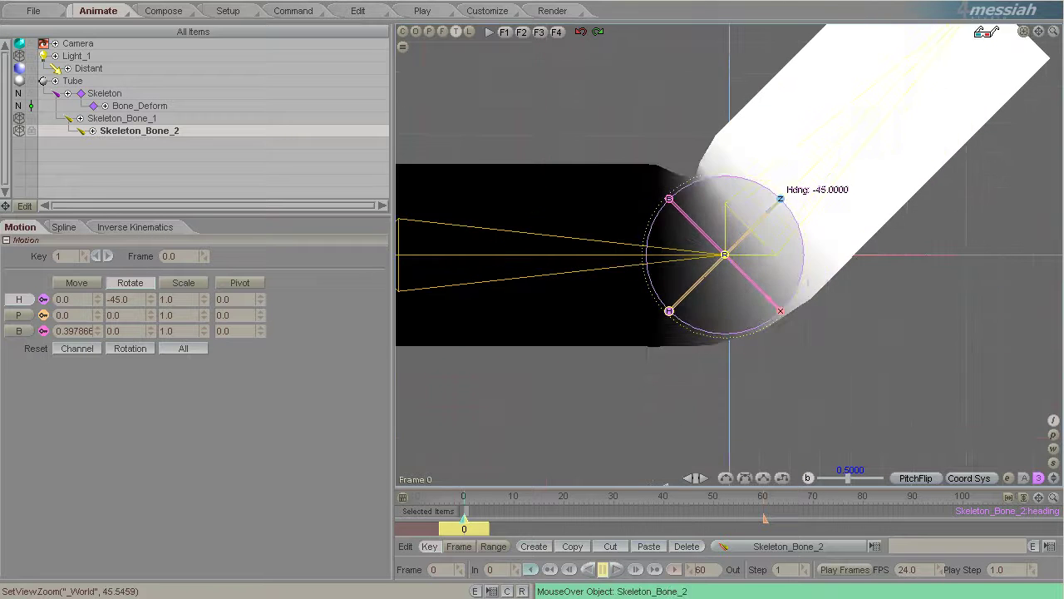
pyautogui.moveTo(794, 275); pyautogui.dragTo(410, 283)
pyautogui.scroll(-2, 784, 355)
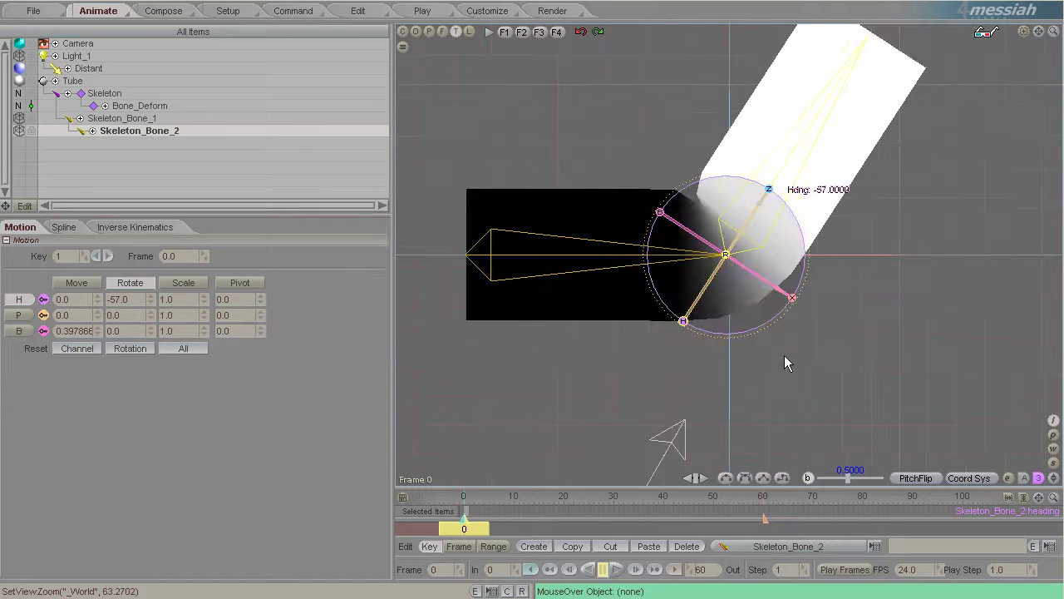
# Step: Try a Slip of 1.0 on Skeleton_Bone_2 and rotate its heading to about -41.25 in animation mode
pyautogui.click(228, 11)
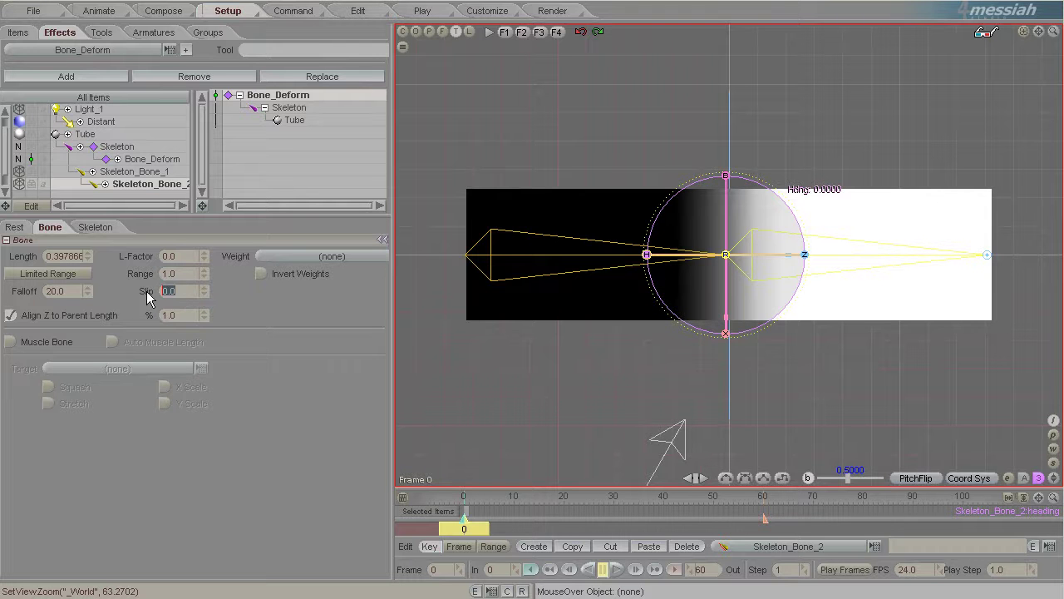
pyautogui.click(98, 10)
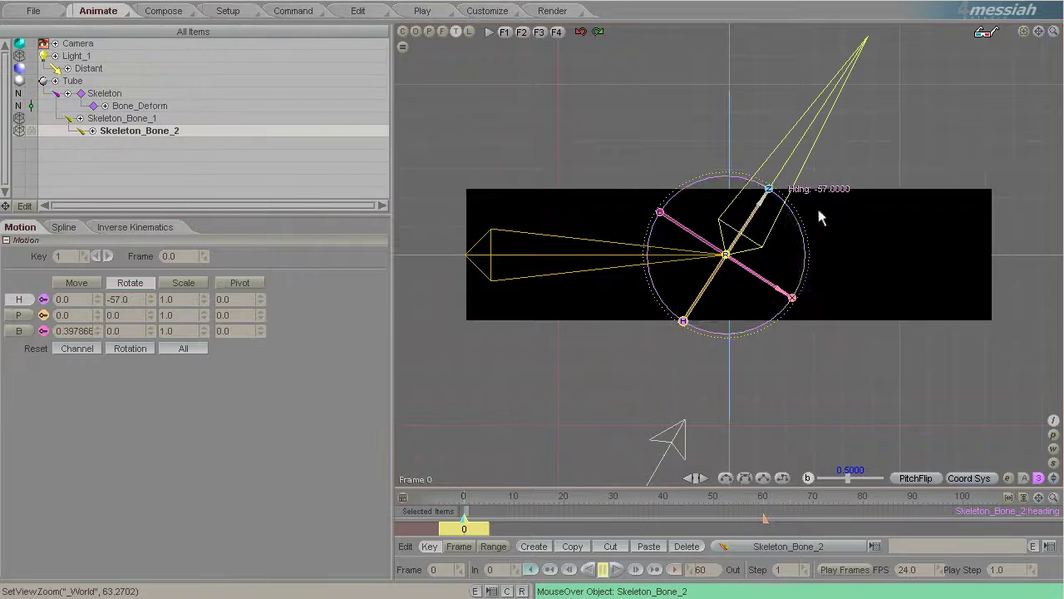
pyautogui.moveTo(807, 242); pyautogui.dragTo(411, 290)
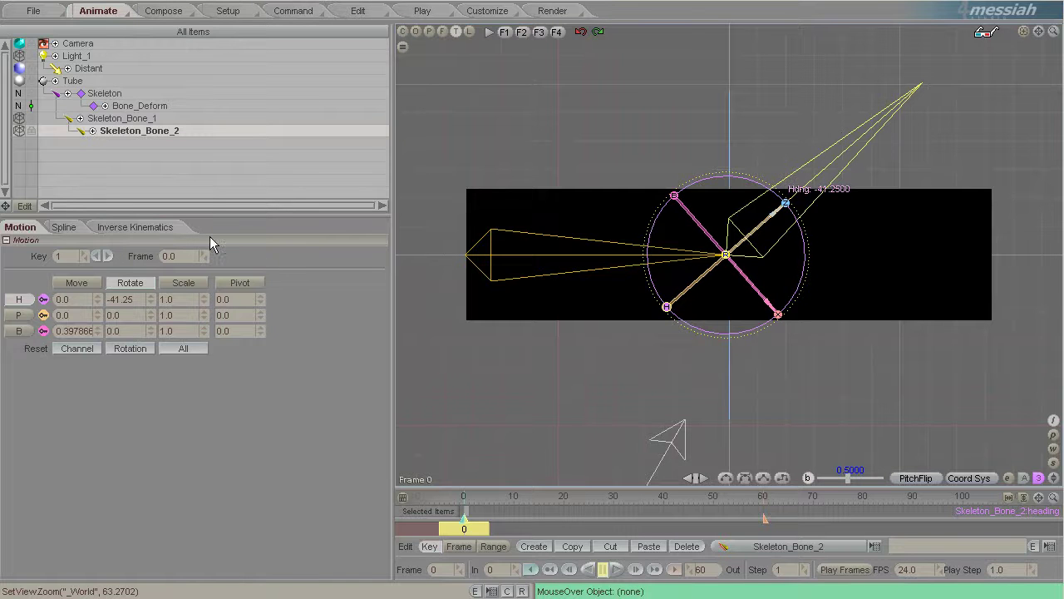
# Step: Try a Slip of 0.1 on Skeleton_Bone_2 and rotate its heading to about -39.5 in animation mode
pyautogui.click(231, 12)
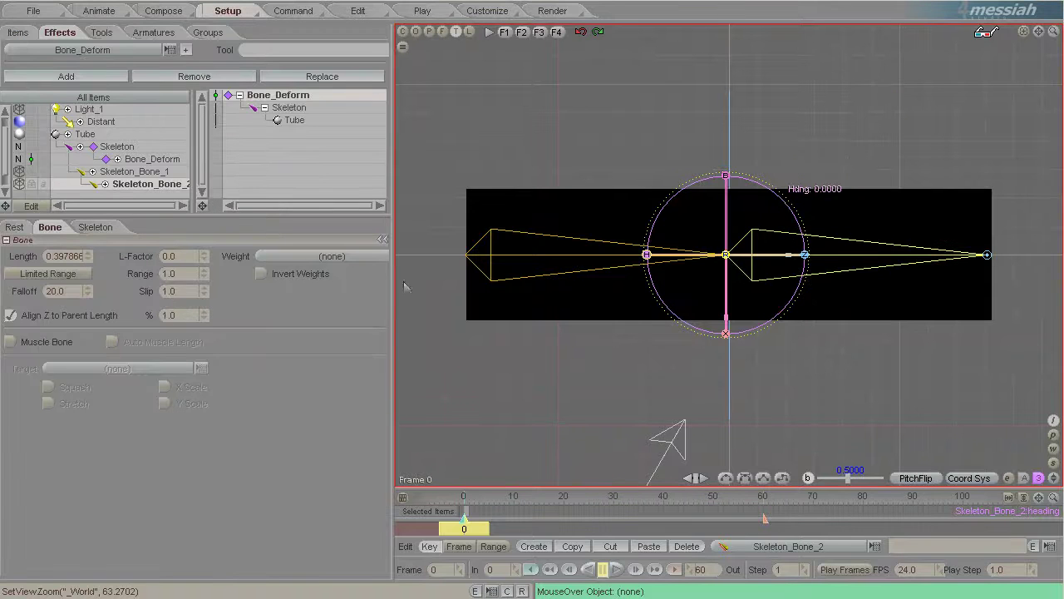
pyautogui.click(182, 290)
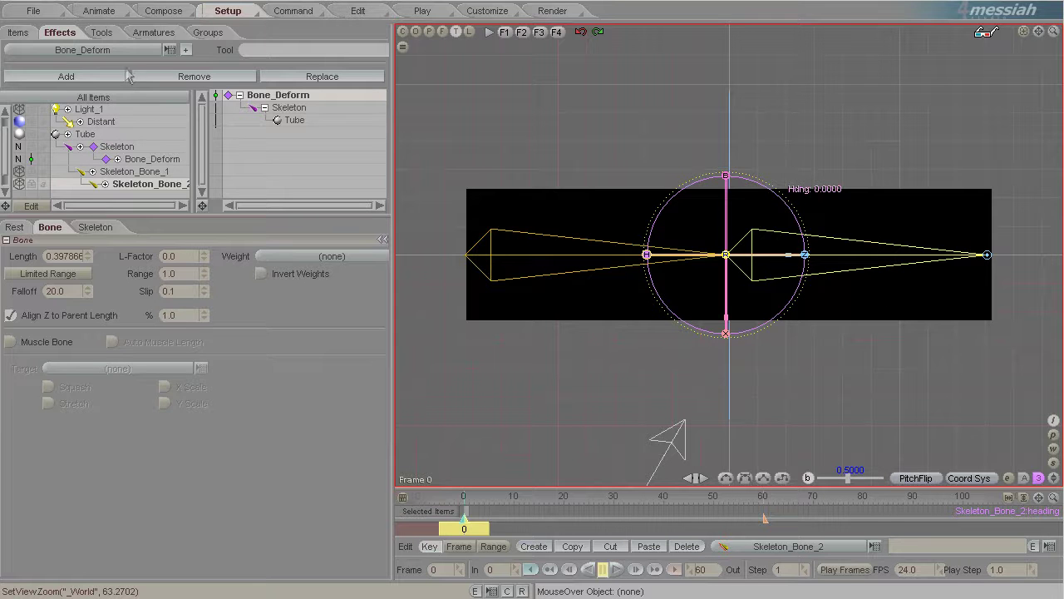
pyautogui.click(98, 10)
pyautogui.moveTo(813, 263); pyautogui.dragTo(443, 368)
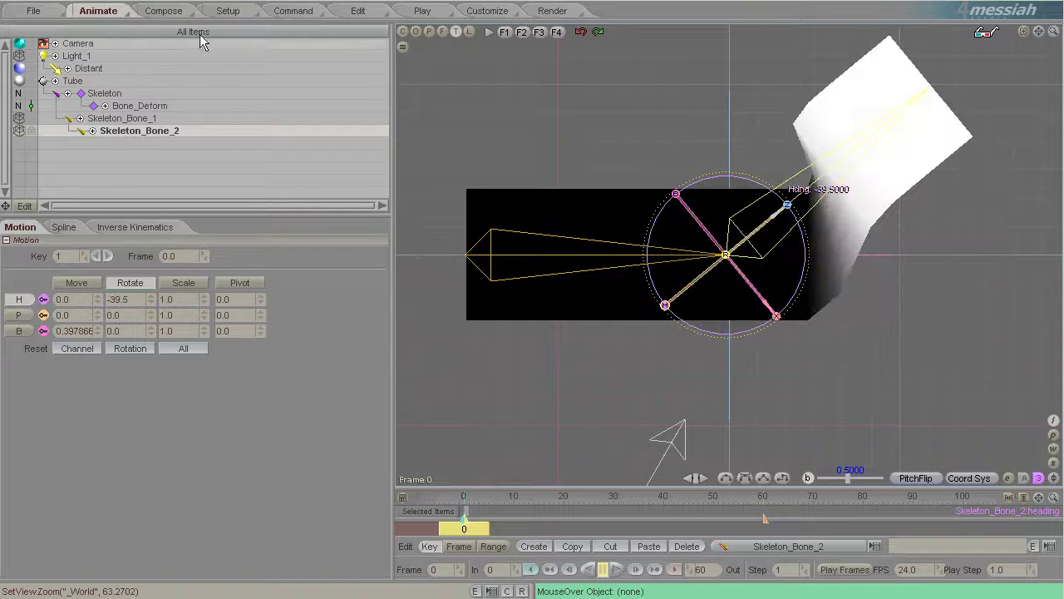
# Step: Try a Slip of 0.8 on Skeleton_Bone_2 and rotate its heading to about -20.25 in animation mode
pyautogui.click(228, 10)
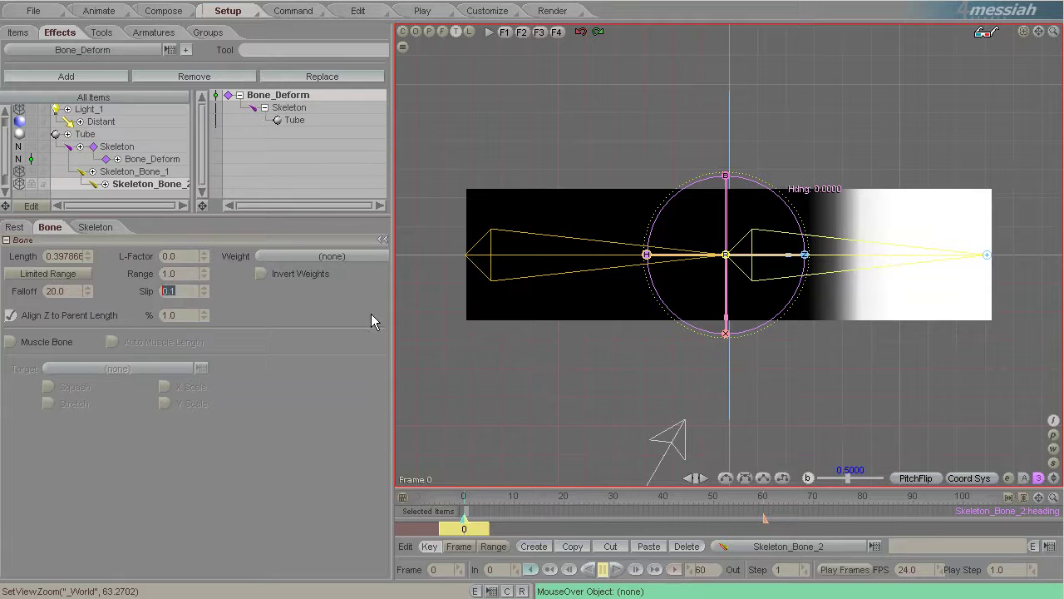
pyautogui.moveTo(180, 294); pyautogui.dragTo(95, 294)
pyautogui.write('.8')
pyautogui.press('Return')
pyautogui.click(98, 10)
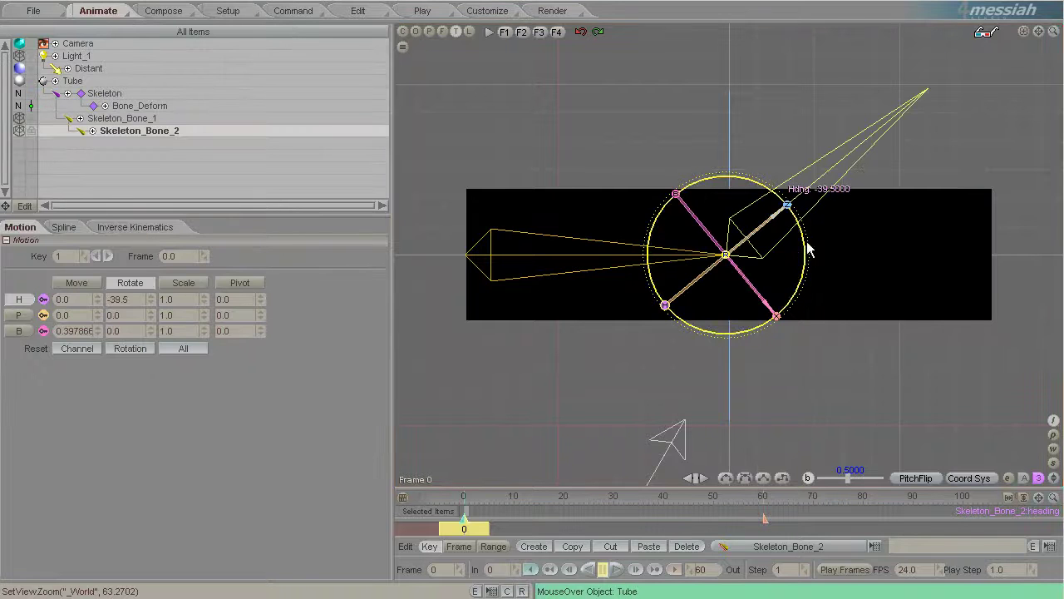
# Step: Edit the falloff of Skeleton_Bone_1, set the falloff of Skeleton_Bone_2 to 8, and return to animation mode
pyautogui.click(227, 11)
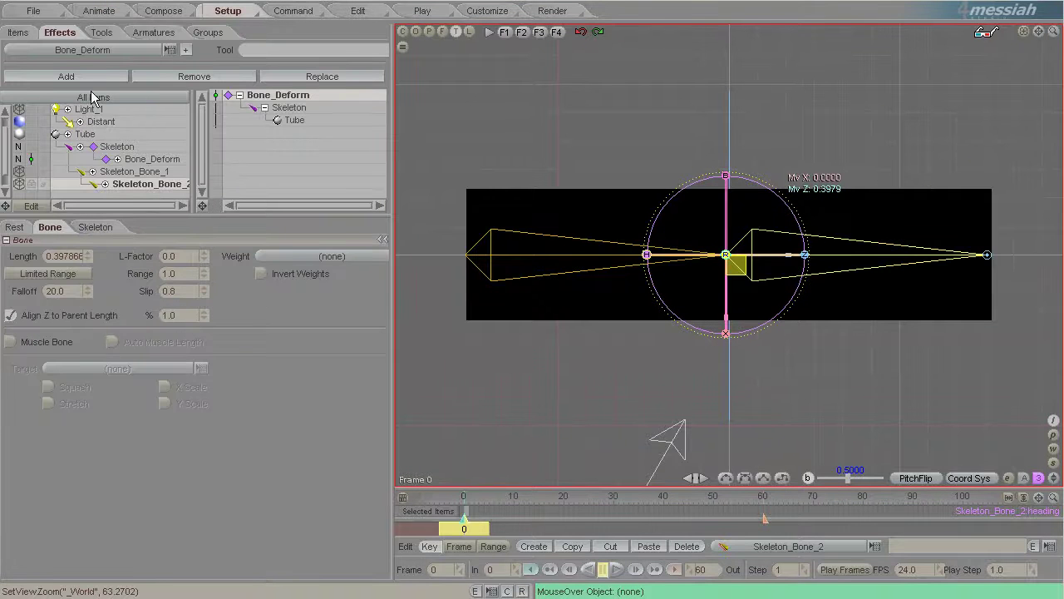
pyautogui.click(137, 171)
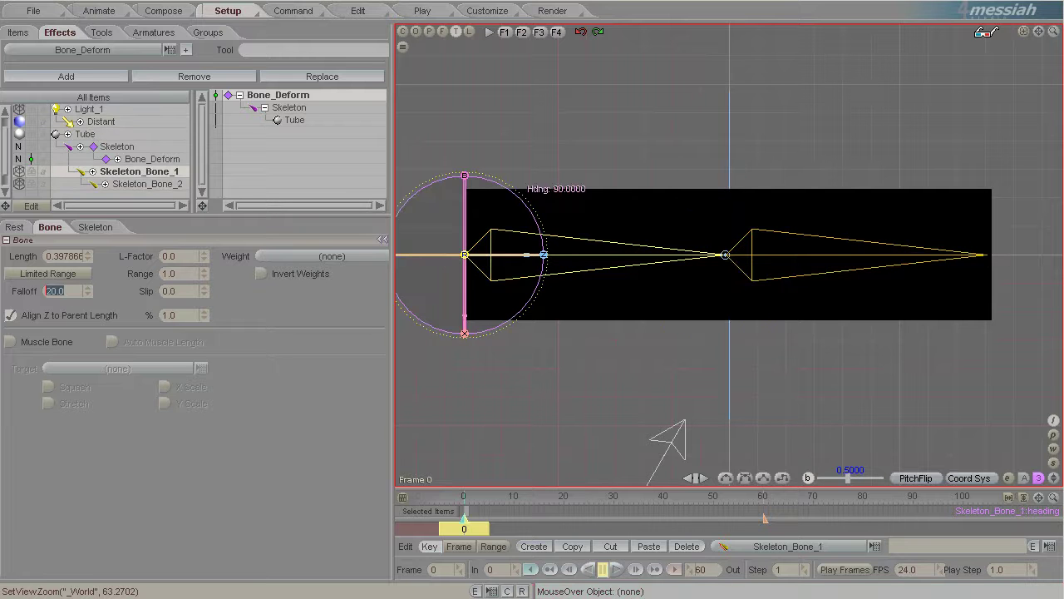
pyautogui.click(148, 184)
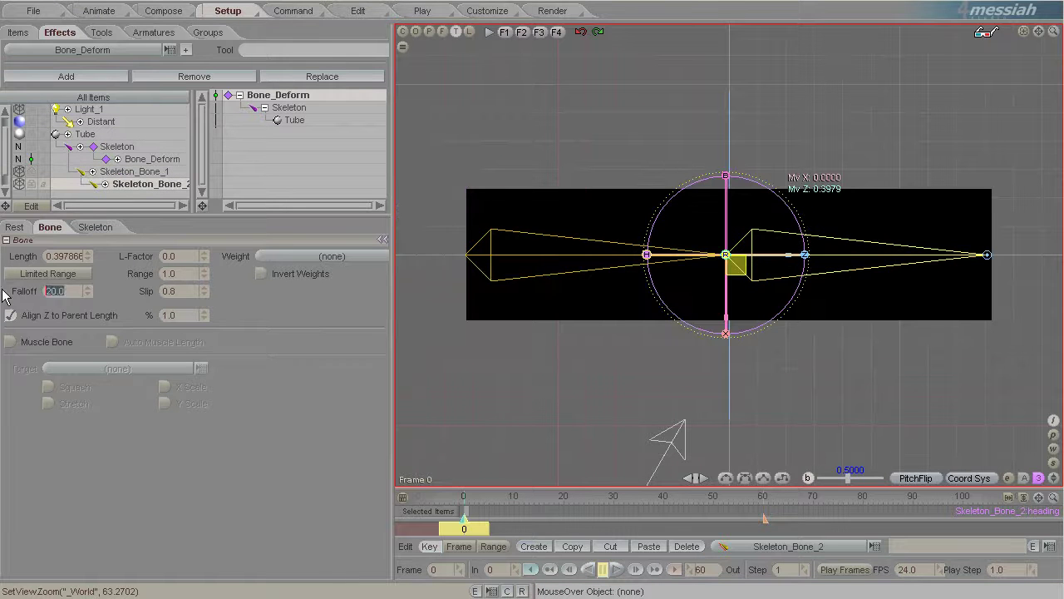
pyautogui.click(98, 11)
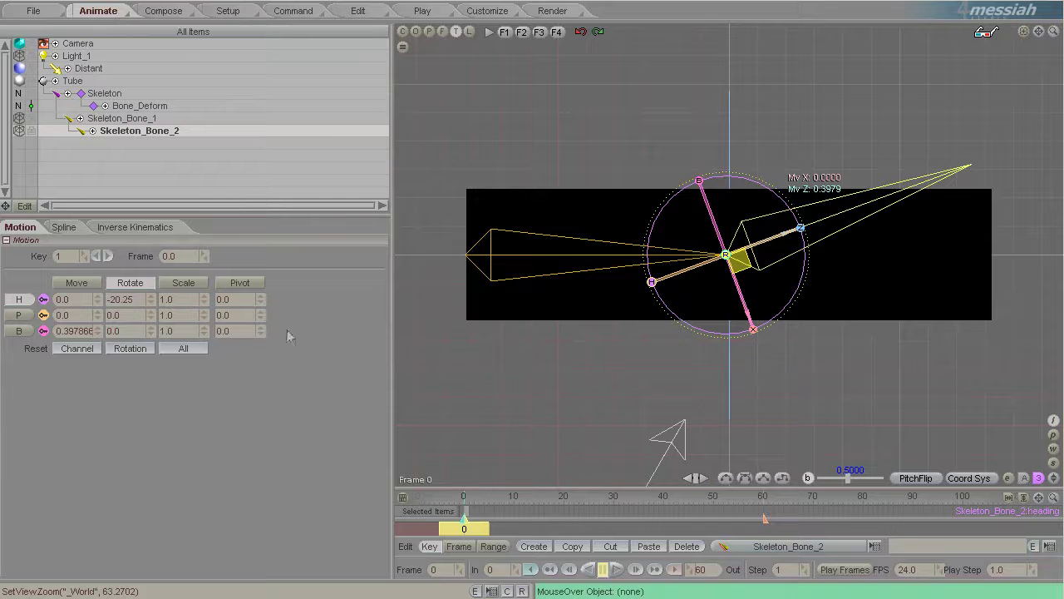
# Step: Try a Slip of 0.2 on Skeleton_Bone_2 and test its heading rotation at about -21 in animation mode
pyautogui.click(228, 11)
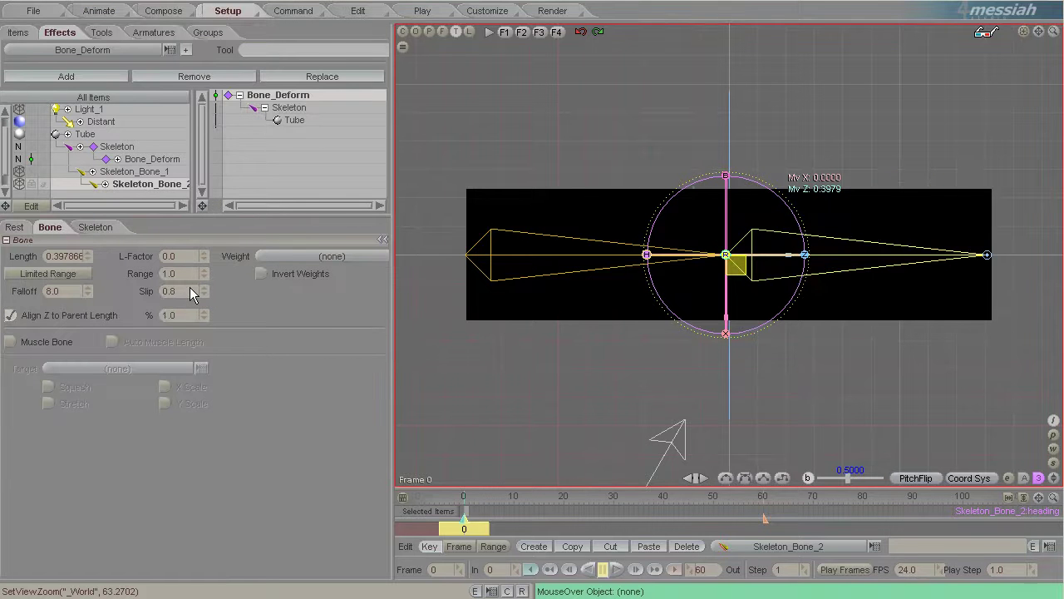
pyautogui.click(98, 10)
pyautogui.moveTo(410, 285); pyautogui.dragTo(0, 214)
# Step: Adjust the Slip of Skeleton_Bone_2 once more and rotate its heading to about -5.25 to examine the tube's deformation
pyautogui.click(228, 11)
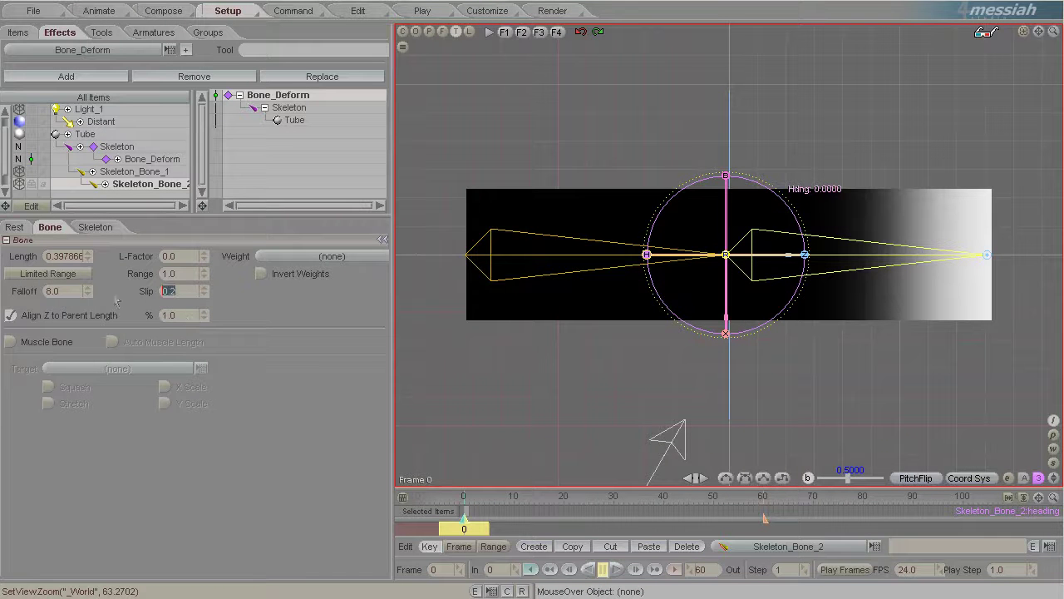
pyautogui.click(98, 11)
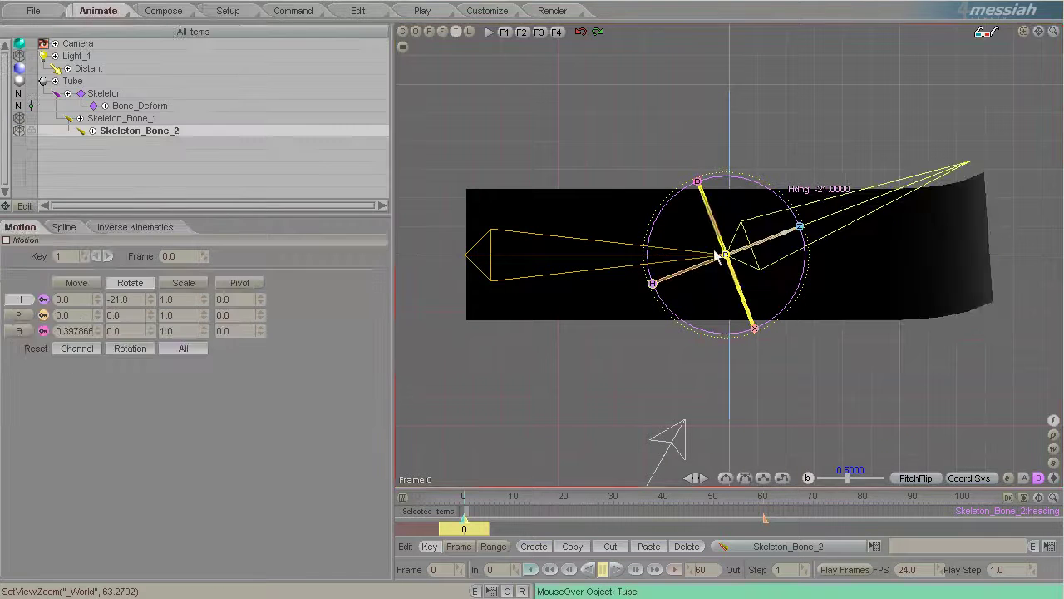
pyautogui.moveTo(715, 265); pyautogui.dragTo(565, 385)
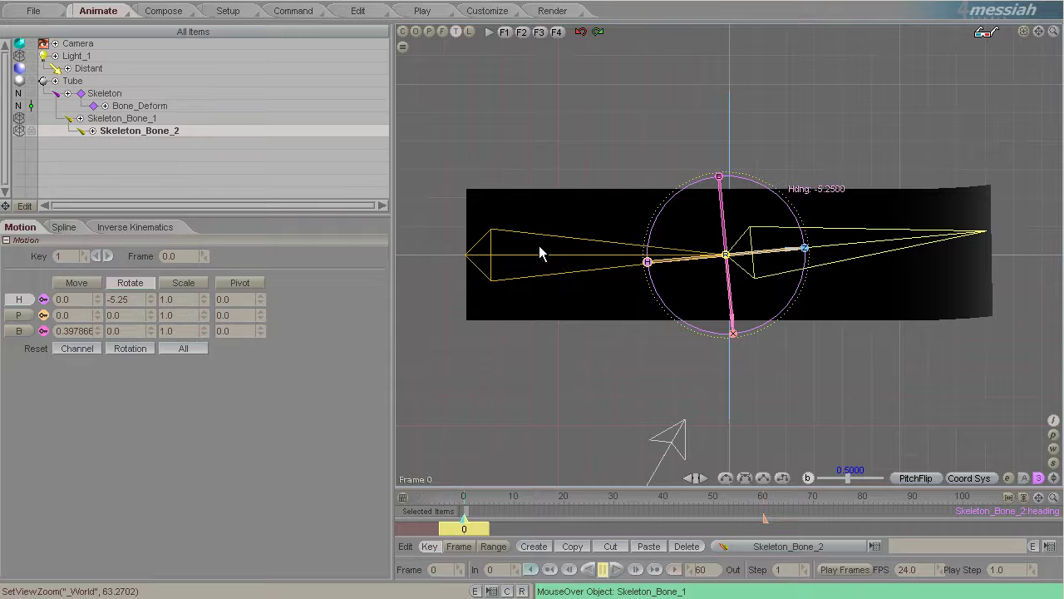
pyautogui.scroll(-2, 640, 301)
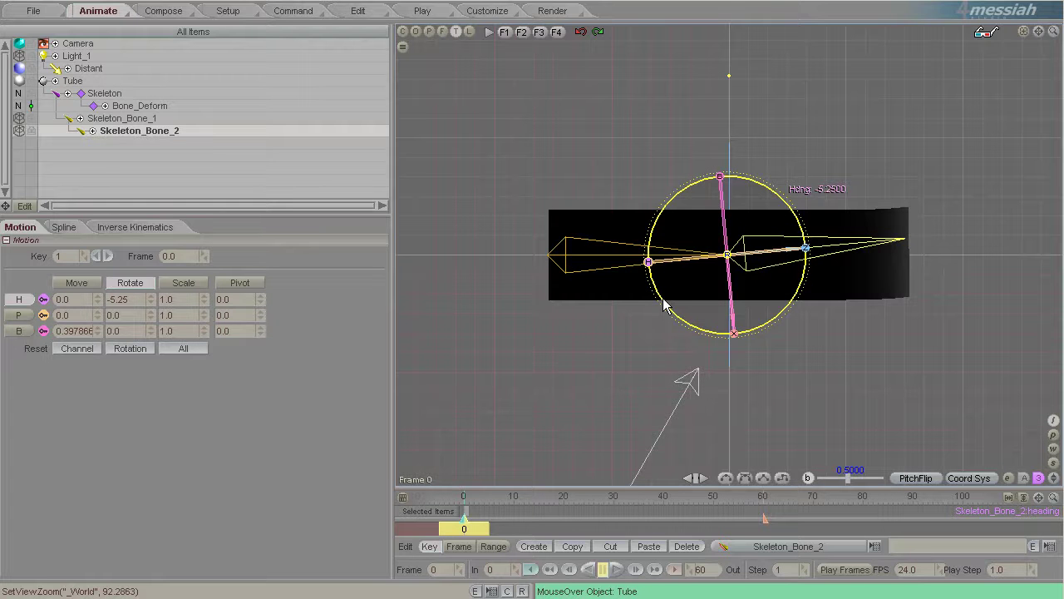
pyautogui.scroll(-1, 752, 195)
pyautogui.scroll(2, 752, 195)
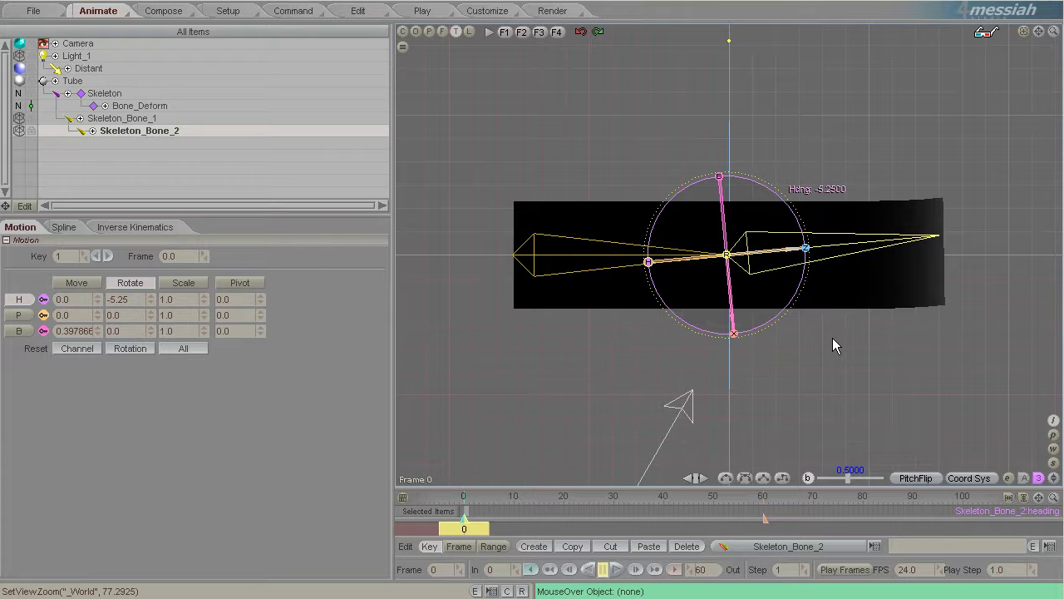
# Step: Rotate the heading of Skeleton_Bone_2 to about -24.75 and return to setup mode
pyautogui.moveTo(803, 269); pyautogui.dragTo(411, 283)
pyautogui.click(253, 17)
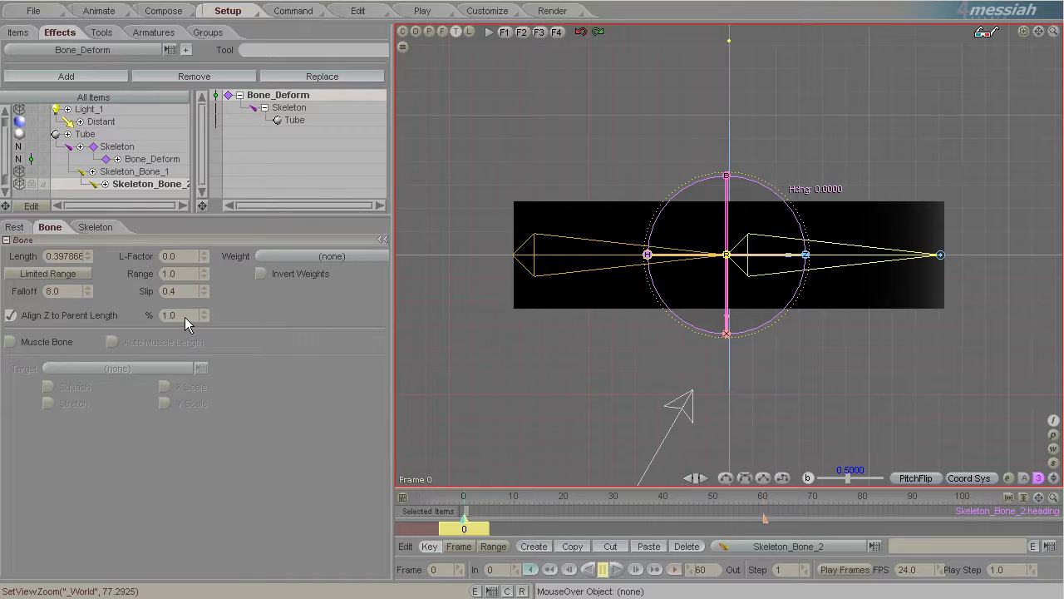
# Step: Lengthen Skeleton_Bone_1 to about 0.418 to test how the child bone follows its end
pyautogui.click(539, 268)
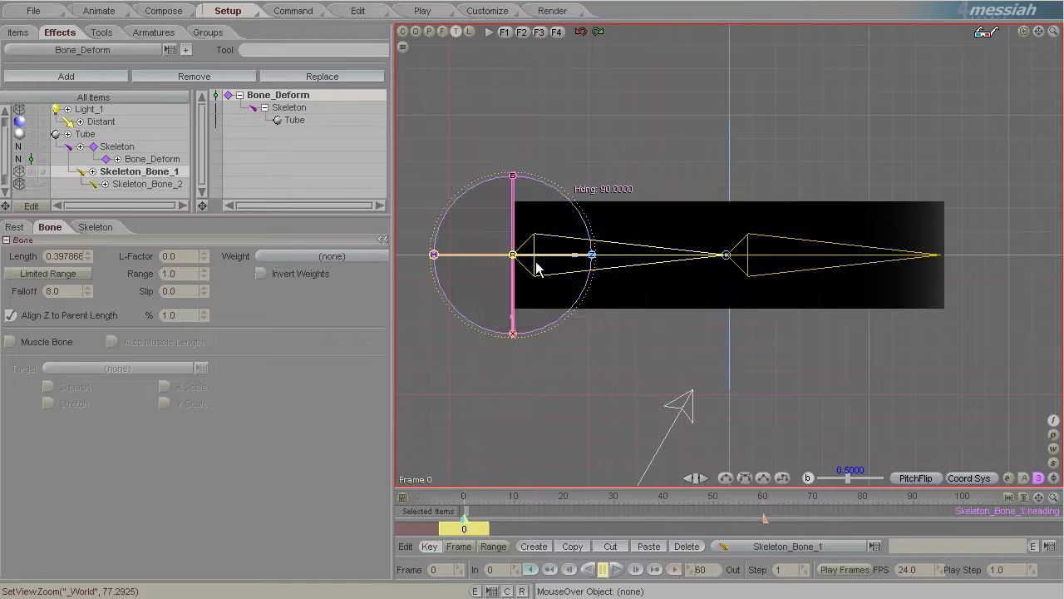
pyautogui.click(87, 259)
pyautogui.moveTo(411, 284); pyautogui.dragTo(411, 283)
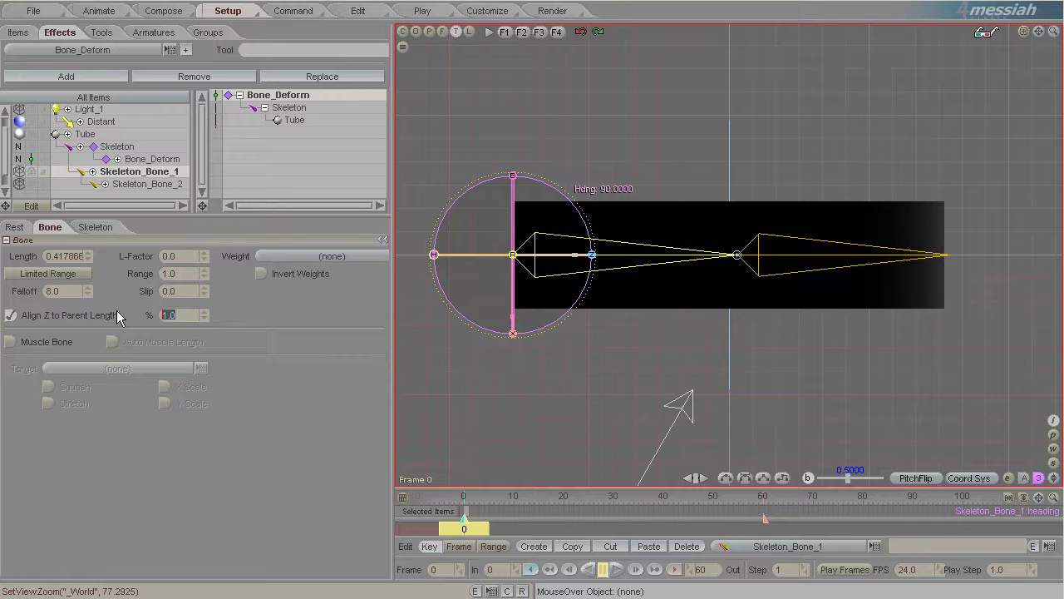
# Step: Try parent-length alignment percentages of 0.2 and 2 on Skeleton_Bone_1, varying its length after each and ending at about 0.408
pyautogui.write('0.2')
pyautogui.moveTo(89, 256); pyautogui.dragTo(441, 279)
pyautogui.write('2')
pyautogui.press('Return')
pyautogui.moveTo(89, 256); pyautogui.dragTo(416, 290)
# Step: Try a parent-length alignment percentage of 0.2 on Skeleton_Bone_2
pyautogui.click(819, 260)
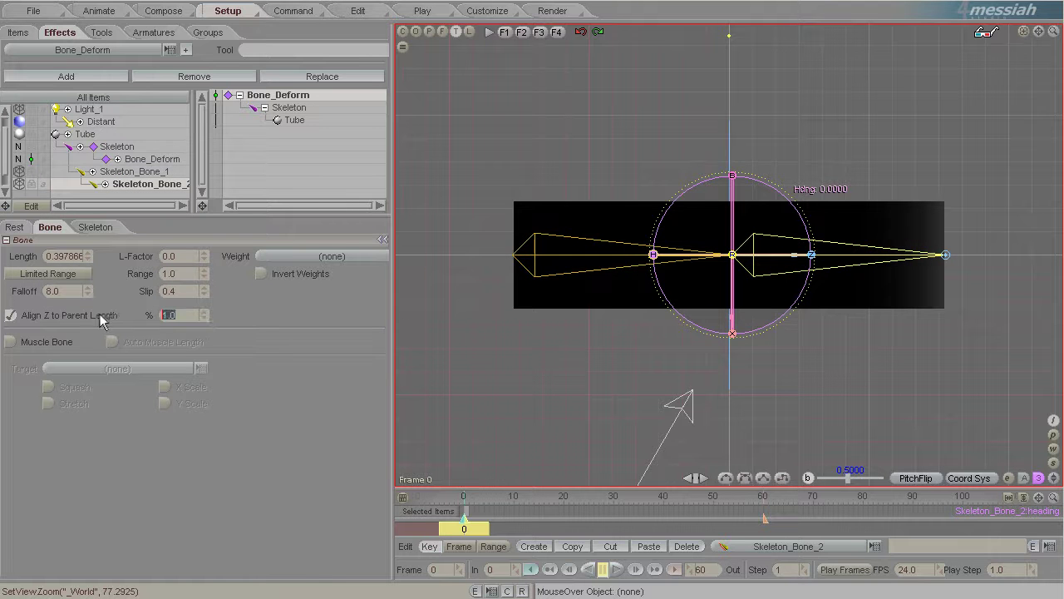
pyautogui.write('0.2')
pyautogui.press('Return')
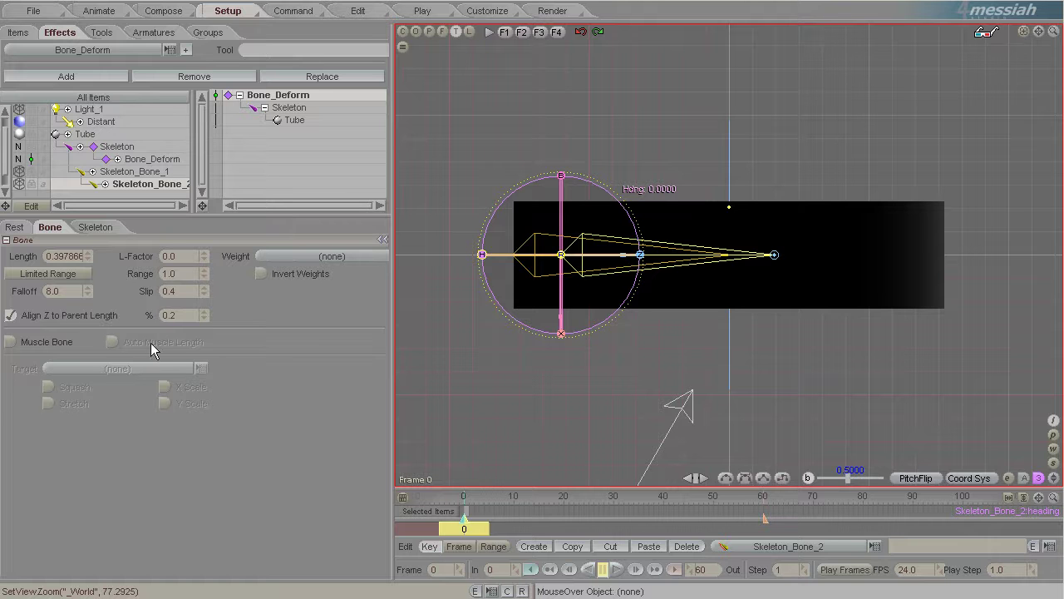
# Step: Lengthen Skeleton_Bone_1 to about 0.738 and set the parent-length alignment percentage of Skeleton_Bone_2 to 1.0
pyautogui.click(536, 277)
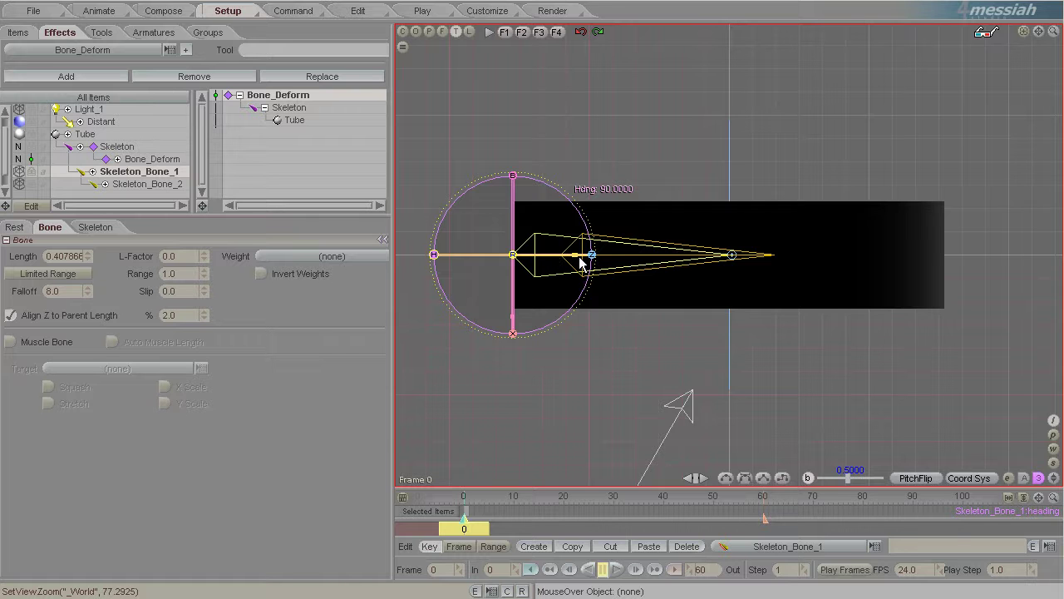
pyautogui.click(520, 266)
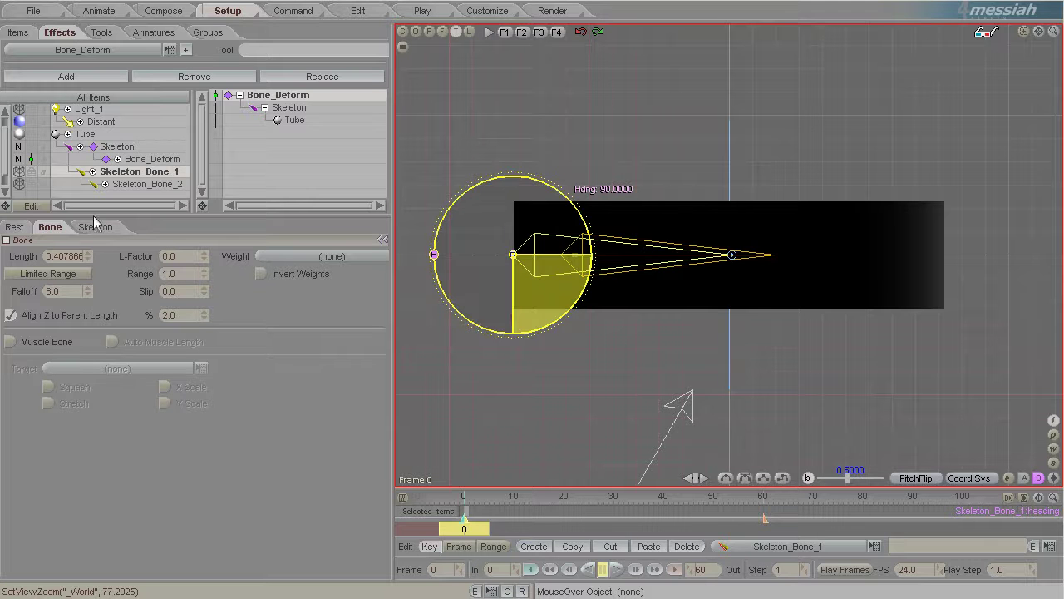
pyautogui.moveTo(88, 254); pyautogui.dragTo(410, 287)
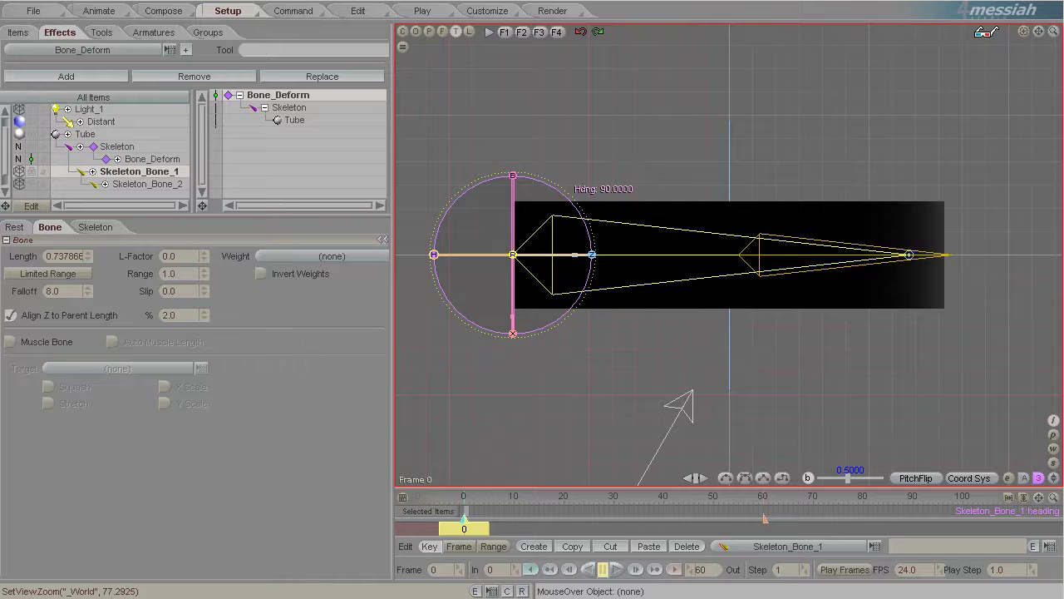
pyautogui.press('Down')
pyautogui.click(169, 317)
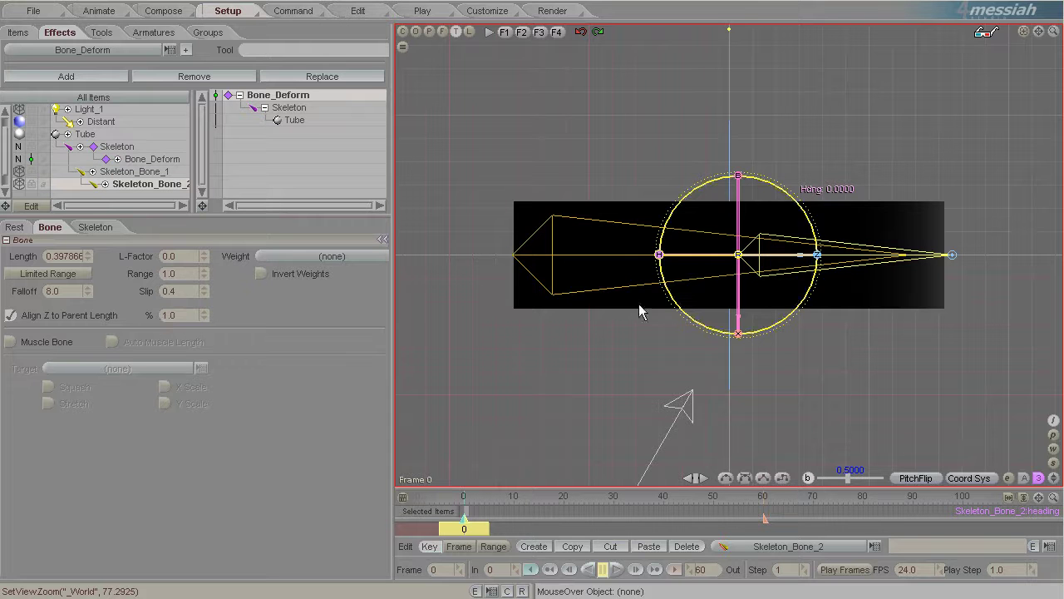
# Step: Shorten Skeleton_Bone_1 to about 0.678, check both bones in animation mode, and return to setup mode
pyautogui.click(667, 256)
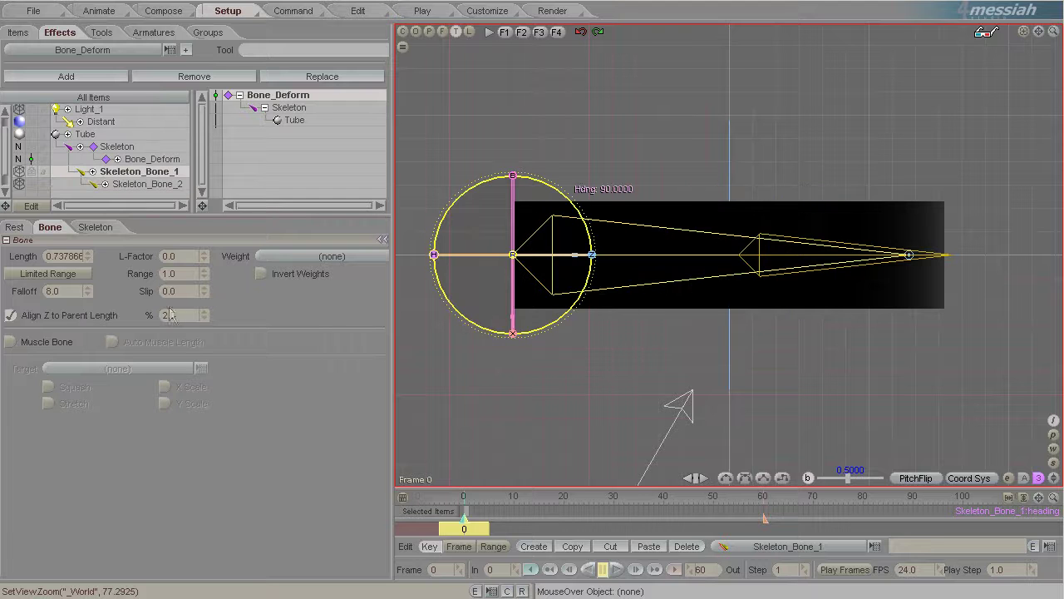
pyautogui.moveTo(92, 255); pyautogui.dragTo(411, 275)
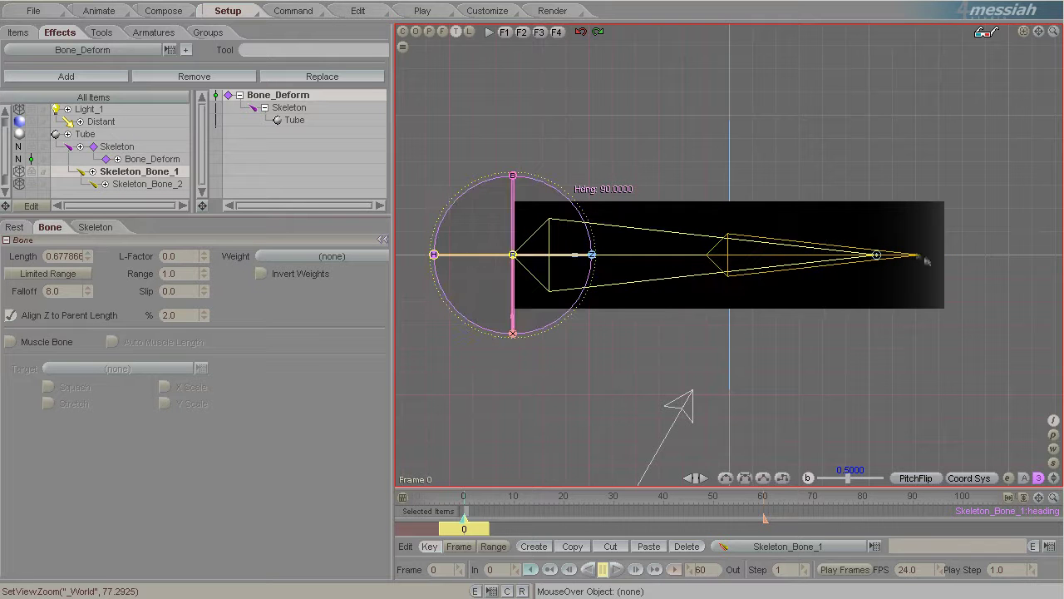
pyautogui.click(885, 262)
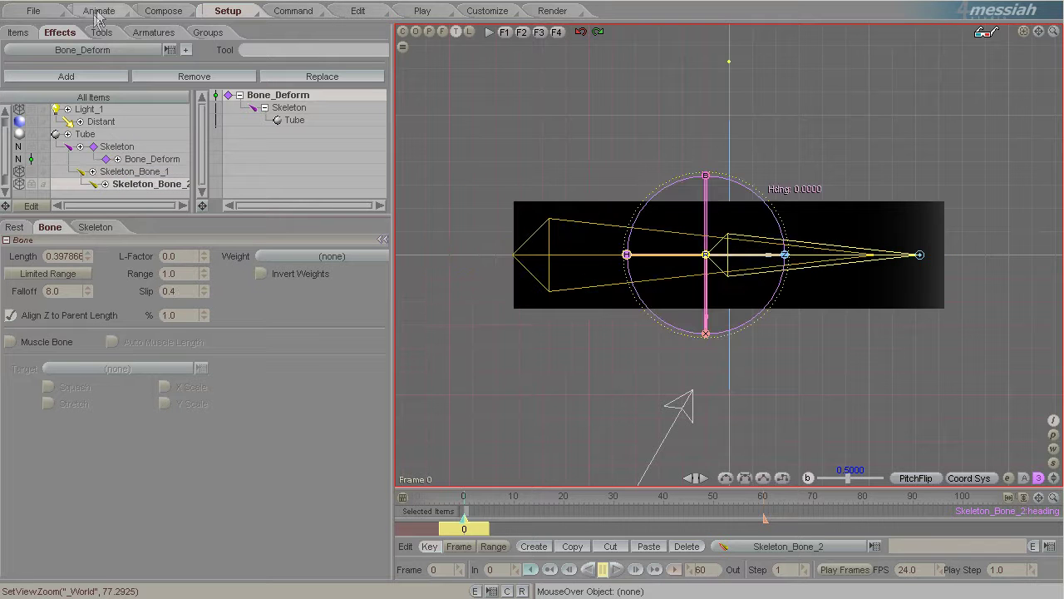
pyautogui.click(99, 11)
pyautogui.click(589, 283)
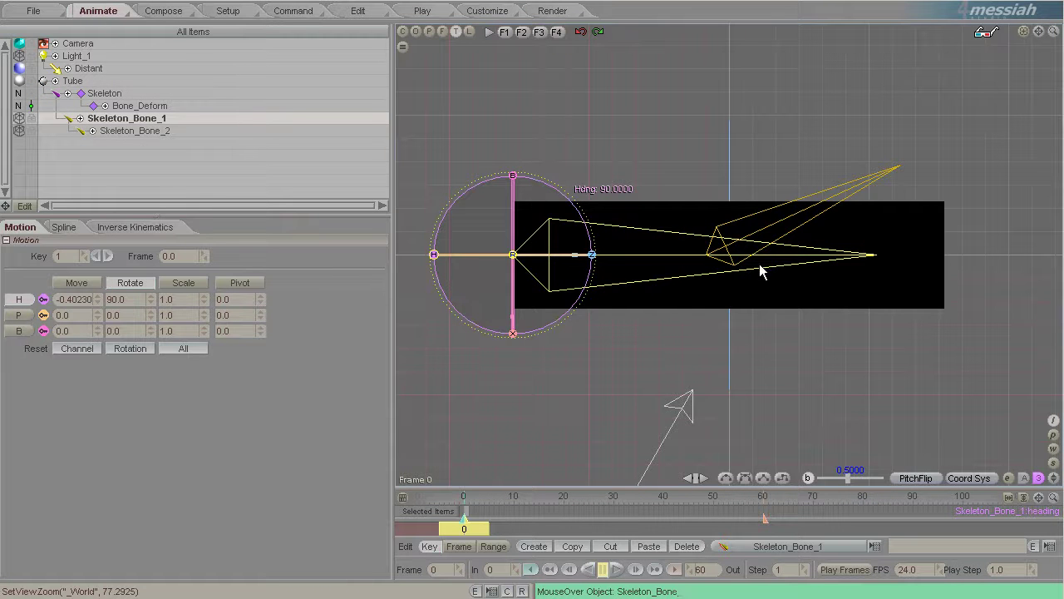
pyautogui.click(221, 11)
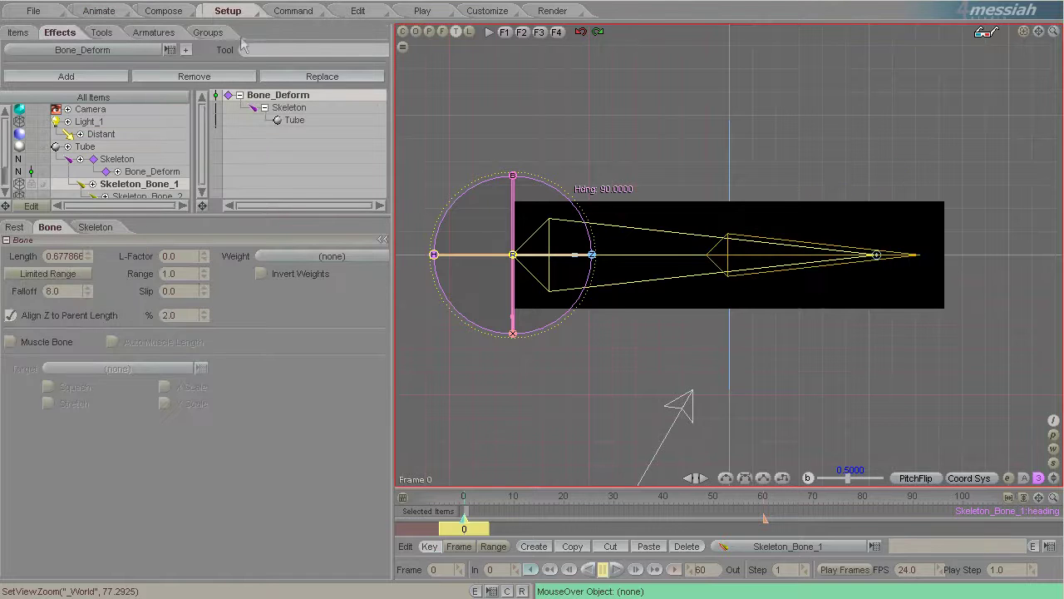
# Step: Copy the length of Skeleton_Bone_1, 0.677866, into the rest Z position of Skeleton_Bone_2 and check the result in animation mode
pyautogui.click(72, 257)
pyautogui.hotkey('ctrl', 'c')
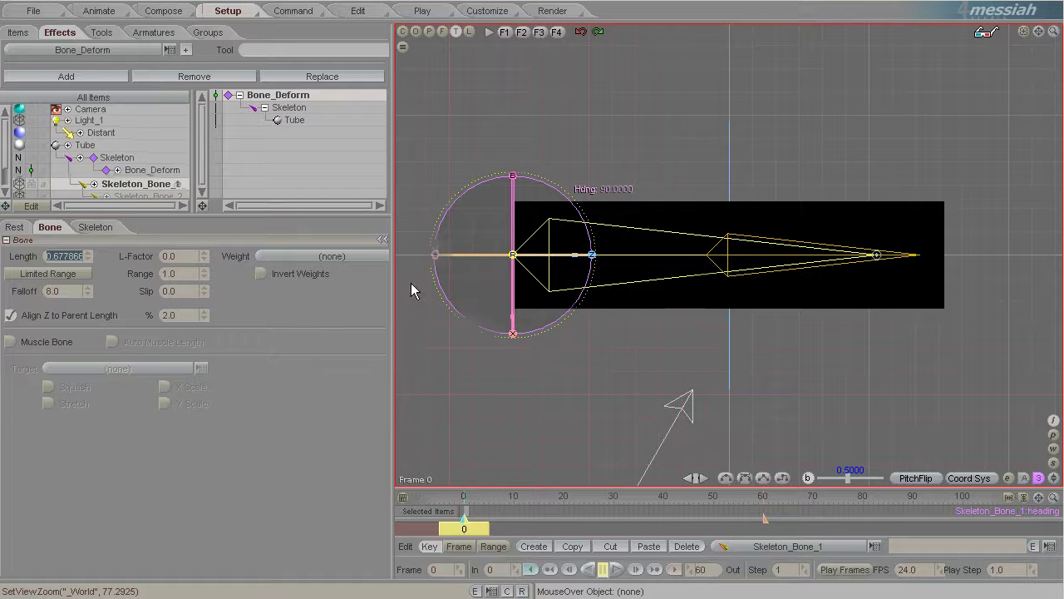
pyautogui.click(902, 264)
pyautogui.click(17, 230)
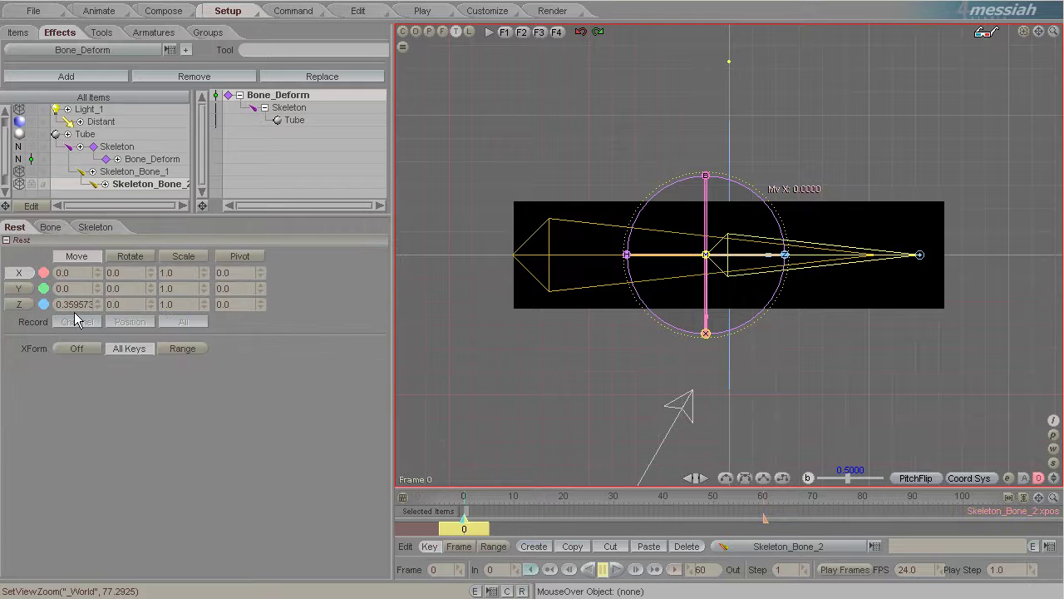
pyautogui.click(75, 306)
pyautogui.hotkey('ctrl', 'v')
pyautogui.press('Return')
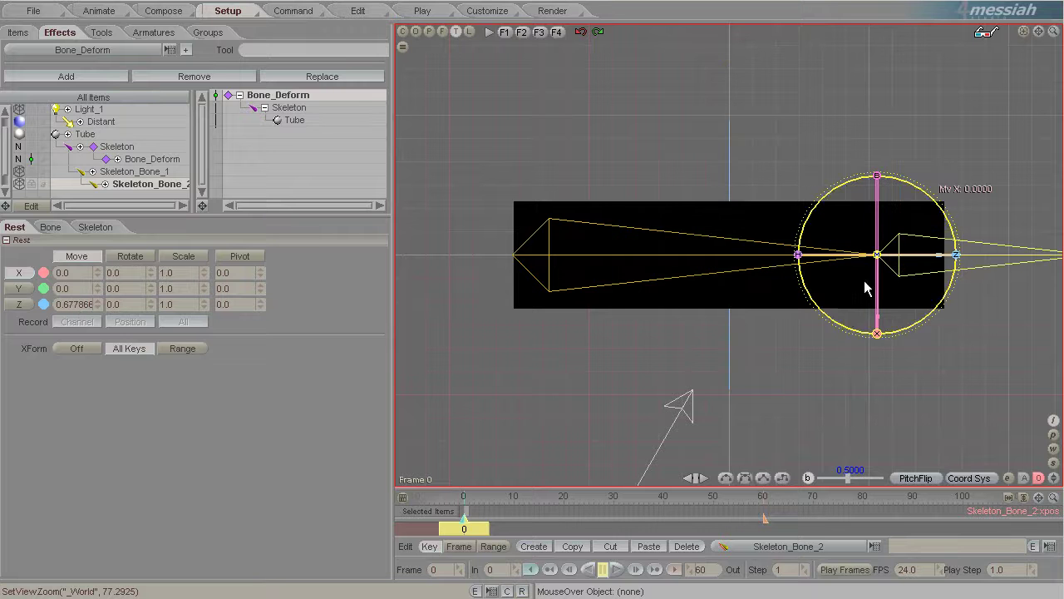
pyautogui.click(98, 11)
pyautogui.scroll(-2, 843, 345)
pyautogui.scroll(1, 843, 345)
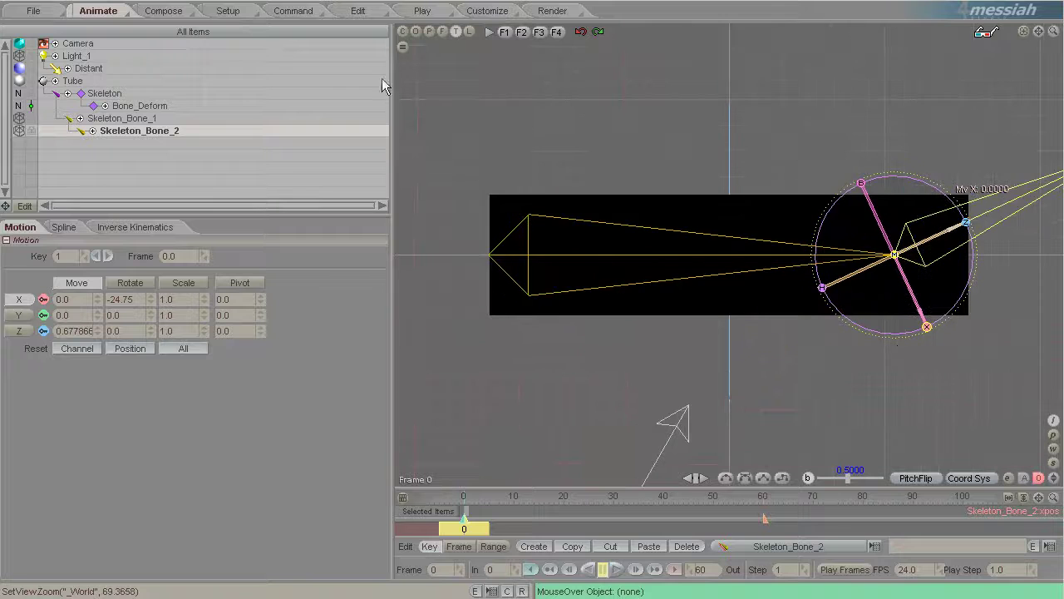
# Step: In setup mode, set the parent-length alignment percentage of Skeleton_Bone_1 to 1.0 and shorten the bone to about 0.407
pyautogui.click(241, 12)
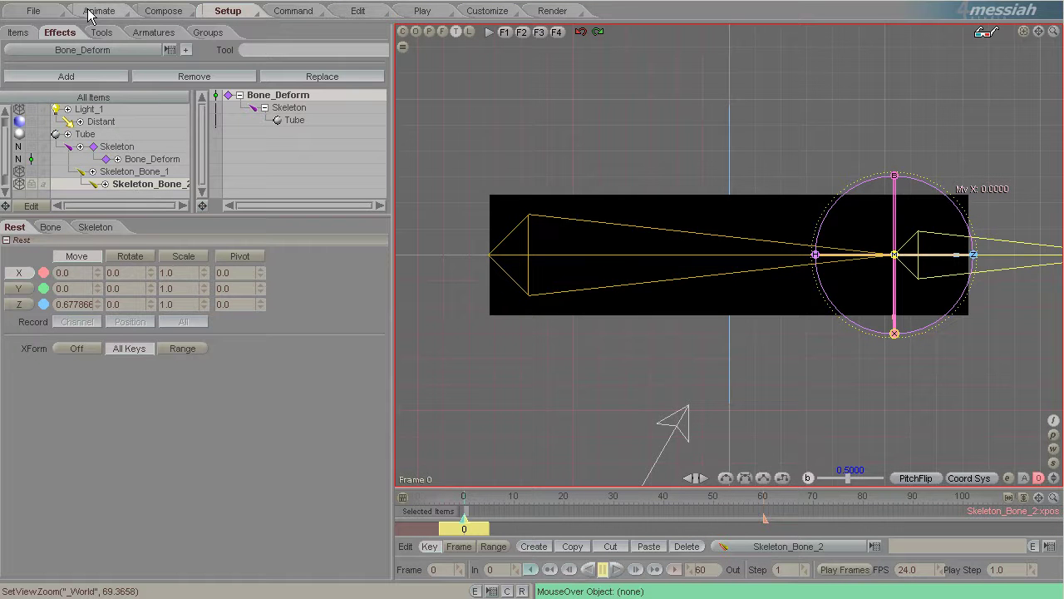
pyautogui.click(52, 228)
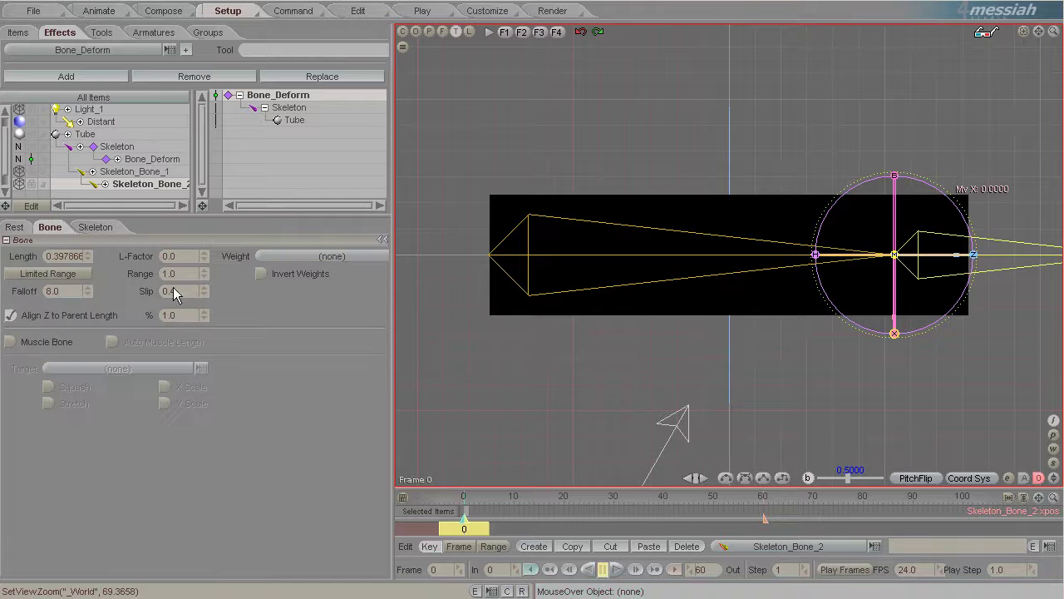
pyautogui.click(618, 274)
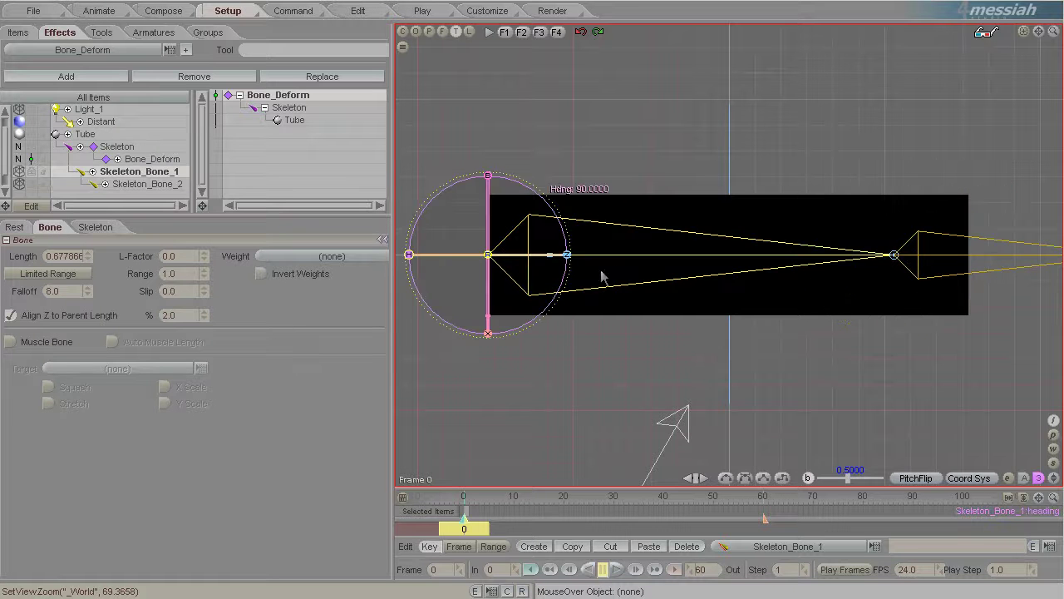
pyautogui.click(202, 313)
pyautogui.scroll(-3, 681, 282)
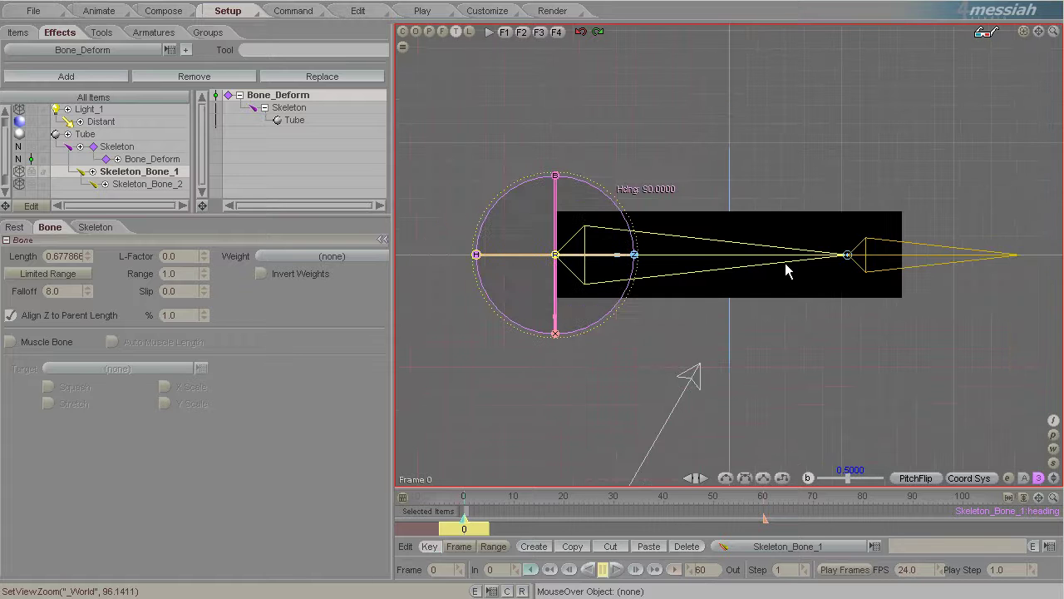
pyautogui.moveTo(848, 261); pyautogui.dragTo(411, 282)
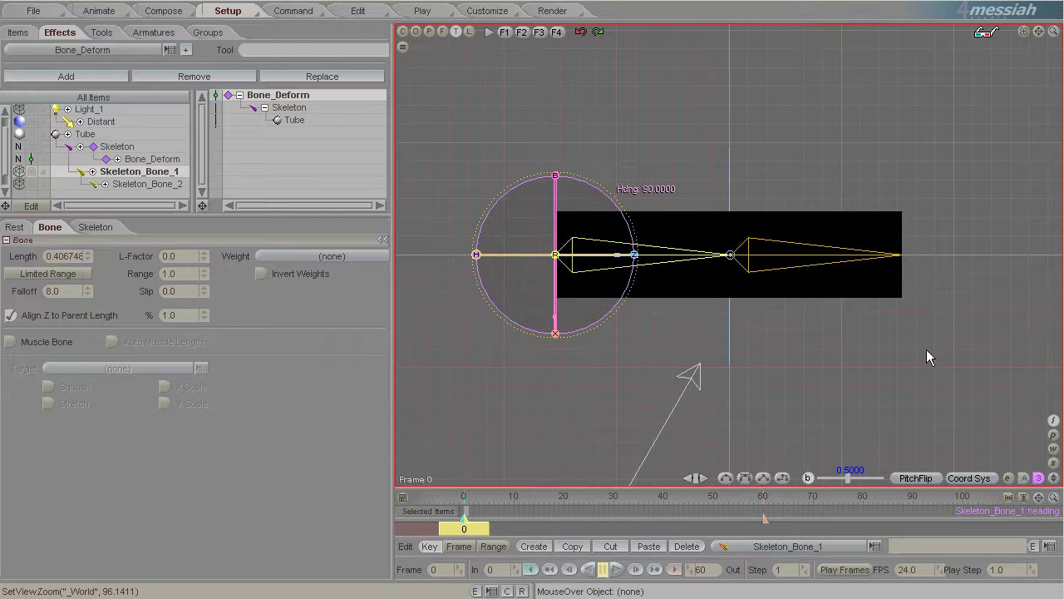
# Step: Check the bend at Skeleton_Bone_2 in animation mode, set its Slip to 0, and view the bend again
pyautogui.click(810, 261)
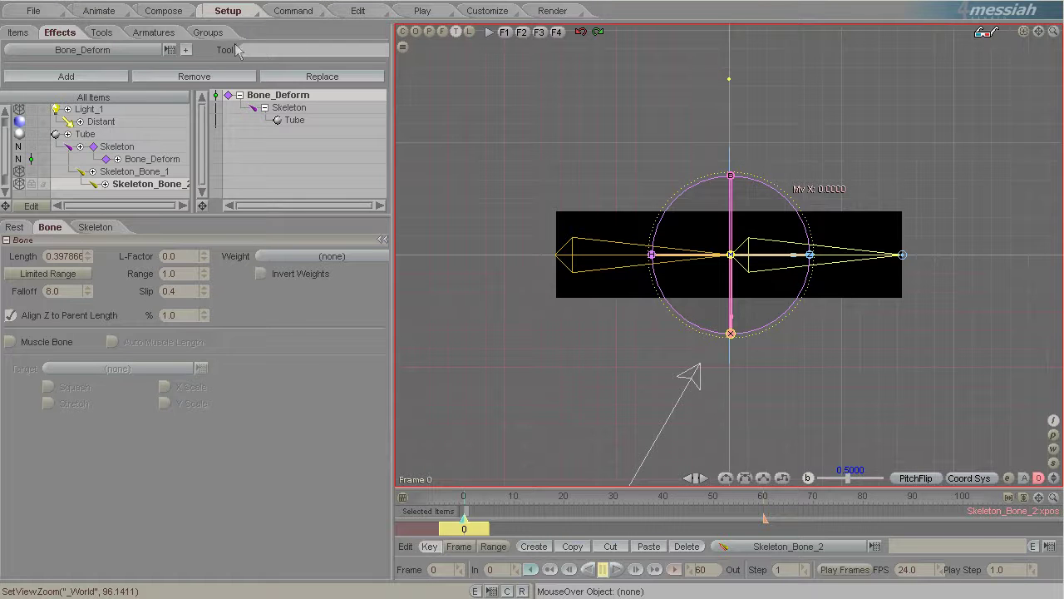
pyautogui.click(99, 11)
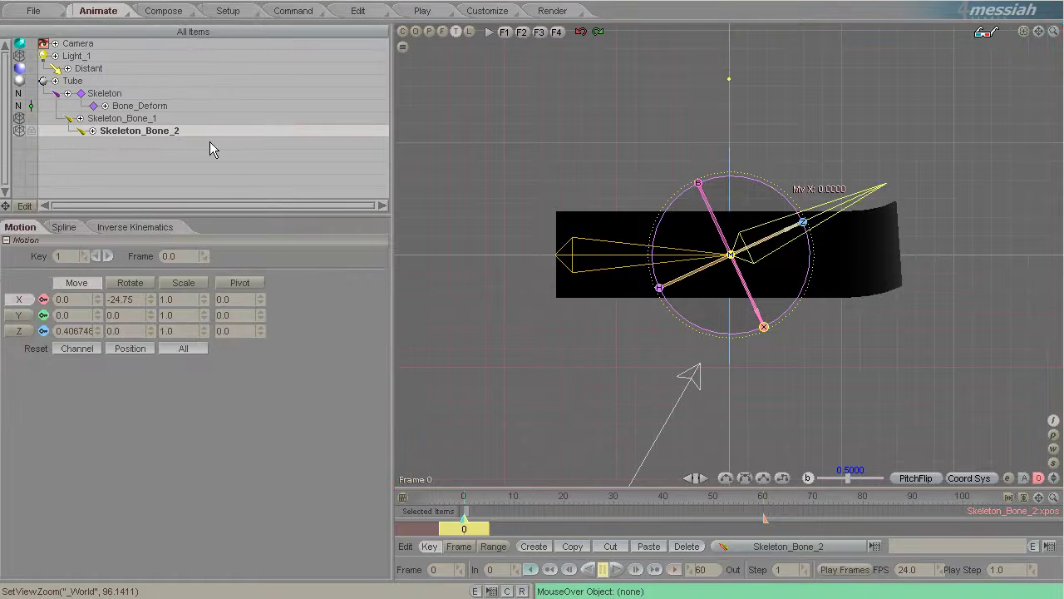
pyautogui.click(228, 11)
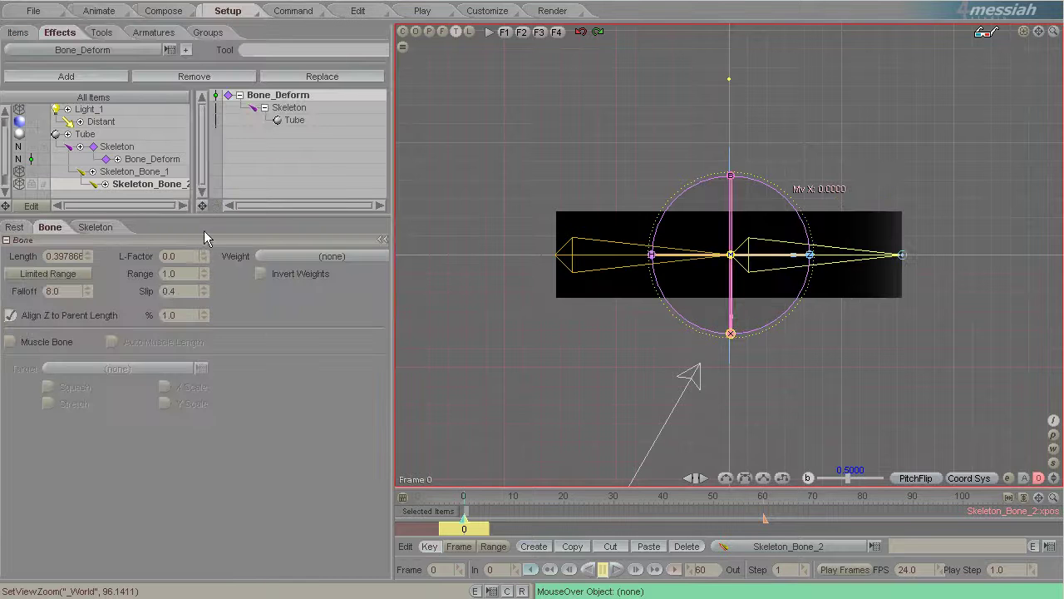
pyautogui.click(176, 291)
pyautogui.write('0')
pyautogui.click(97, 10)
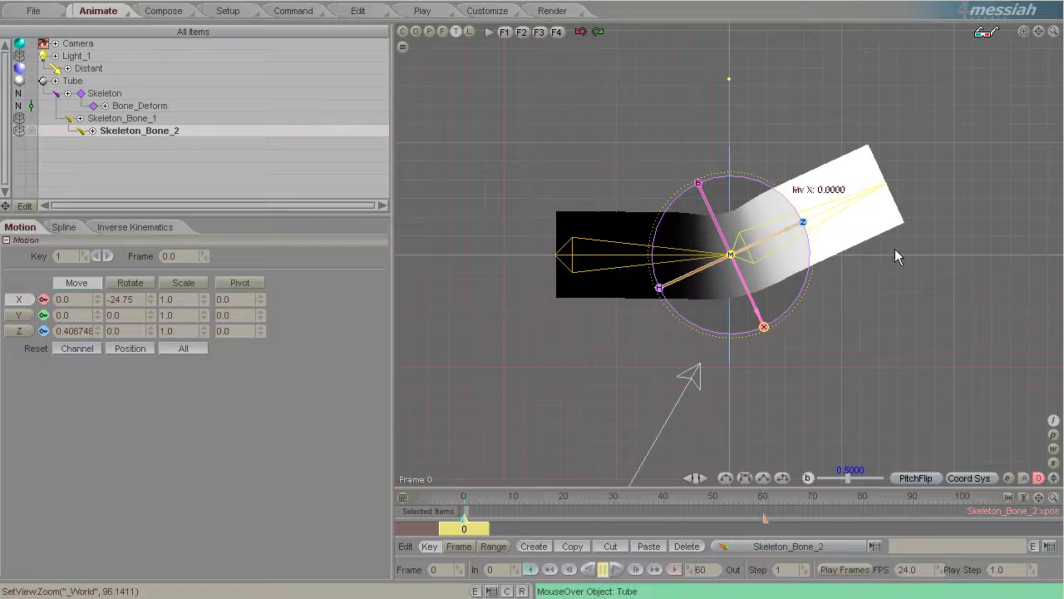
# Step: Select the Tube and add a MetaEffector tool to the scene in setup mode
pyautogui.click(99, 81)
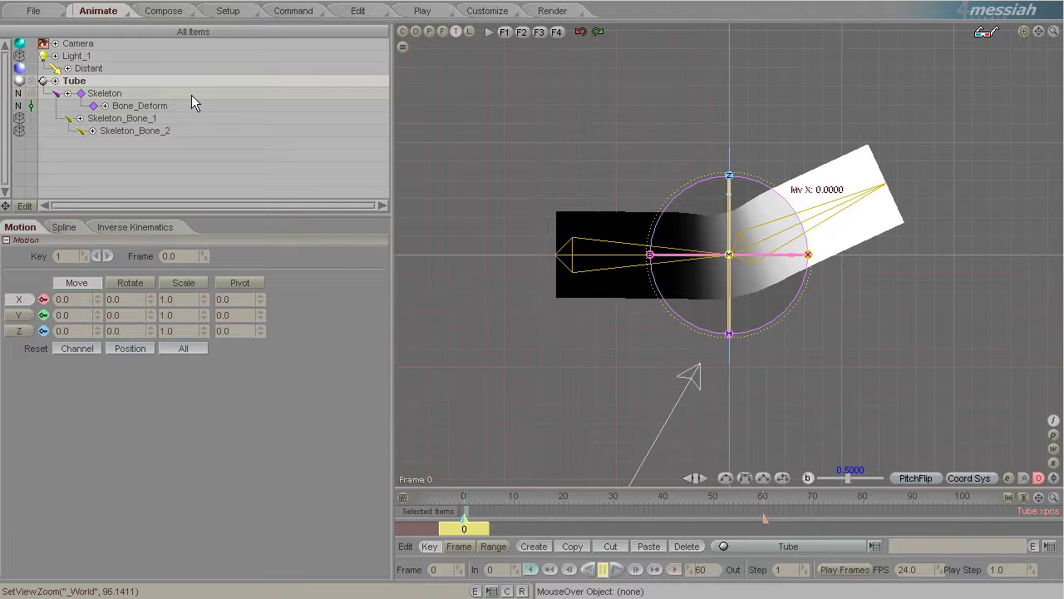
pyautogui.click(228, 10)
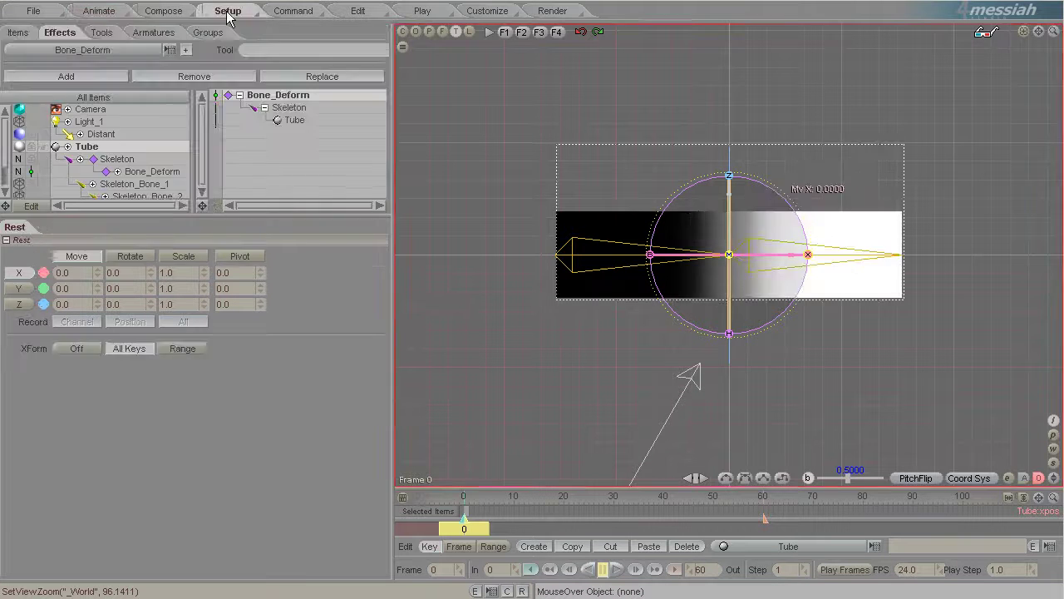
pyautogui.click(86, 50)
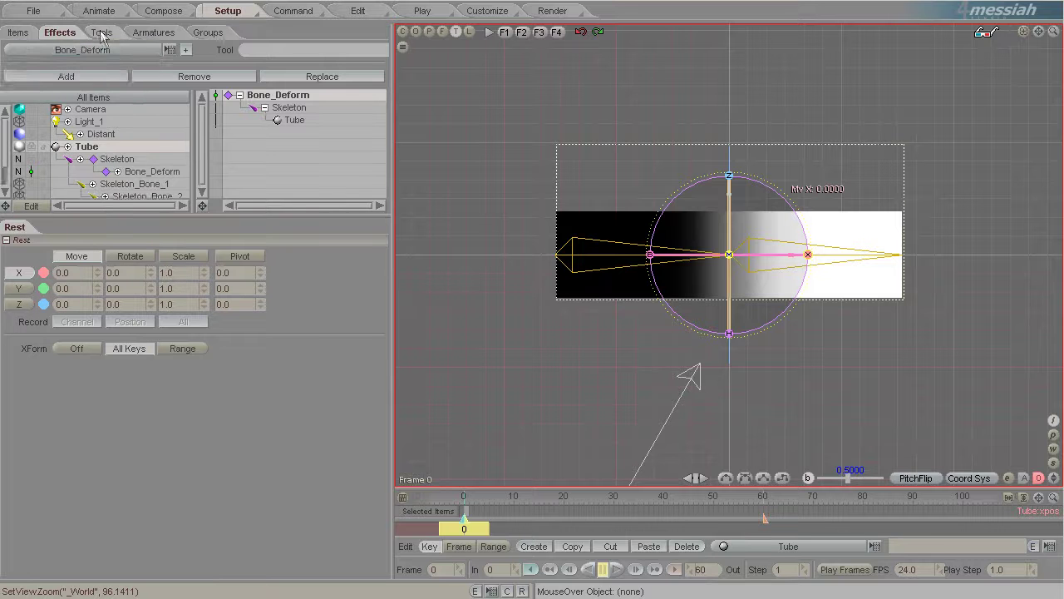
pyautogui.click(102, 32)
pyautogui.click(79, 49)
pyautogui.click(189, 49)
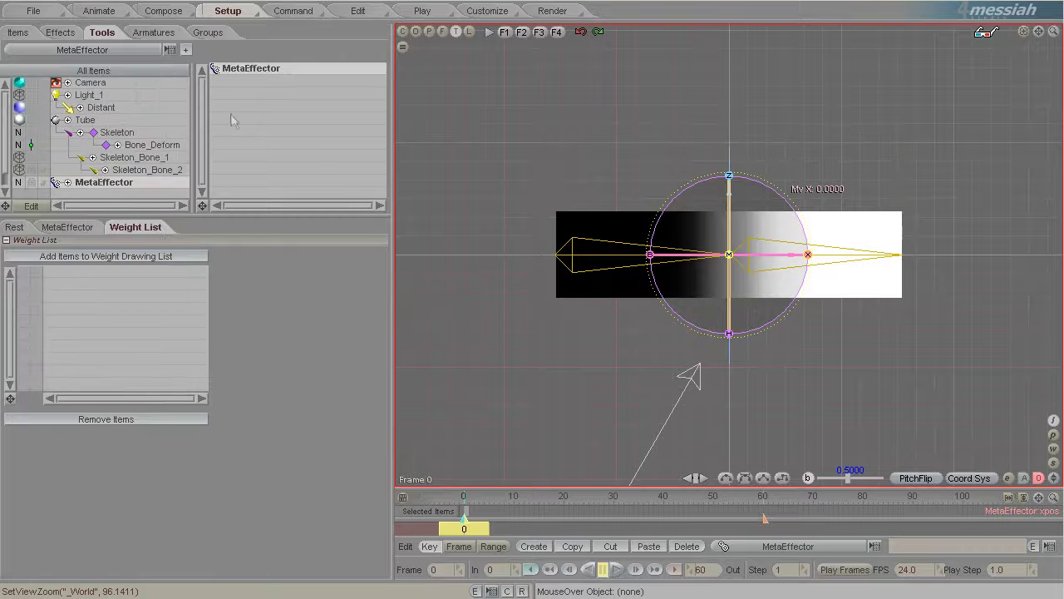
# Step: Add an effector to the MetaEffector and put the Tube on its weight drawing list
pyautogui.click(67, 227)
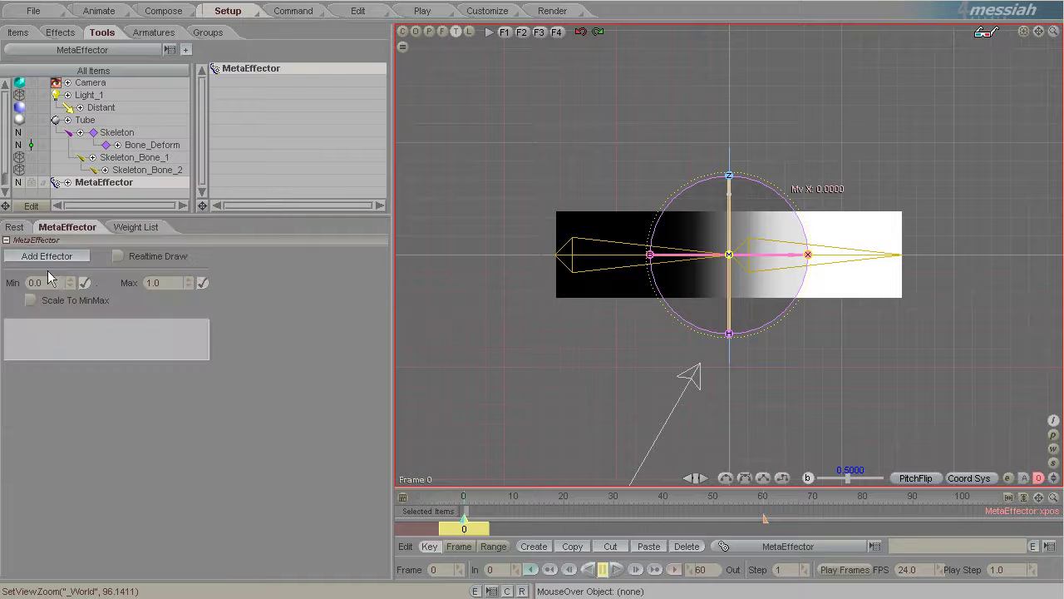
pyautogui.click(47, 263)
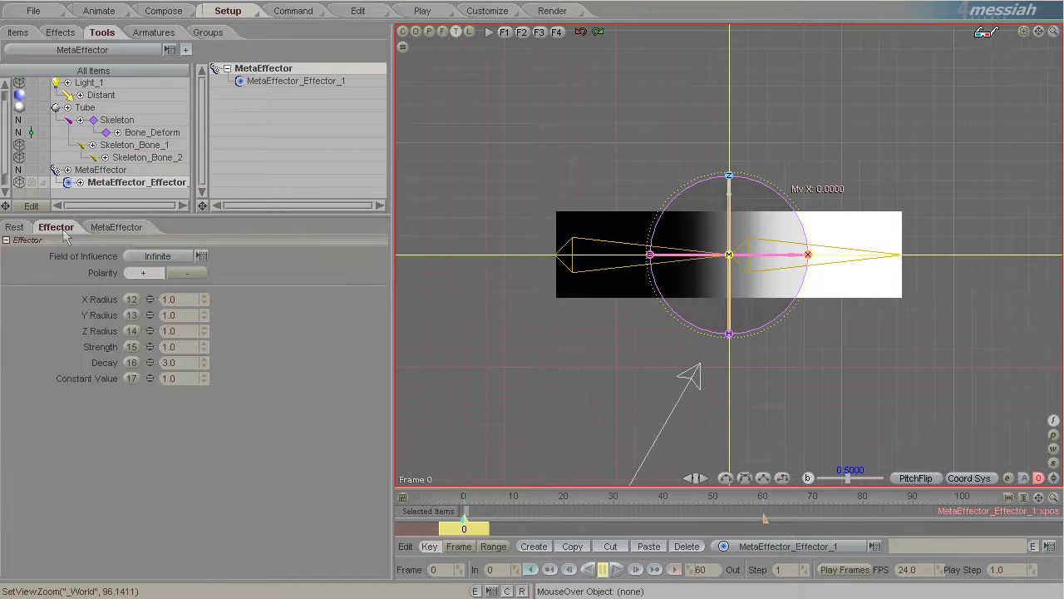
pyautogui.click(125, 171)
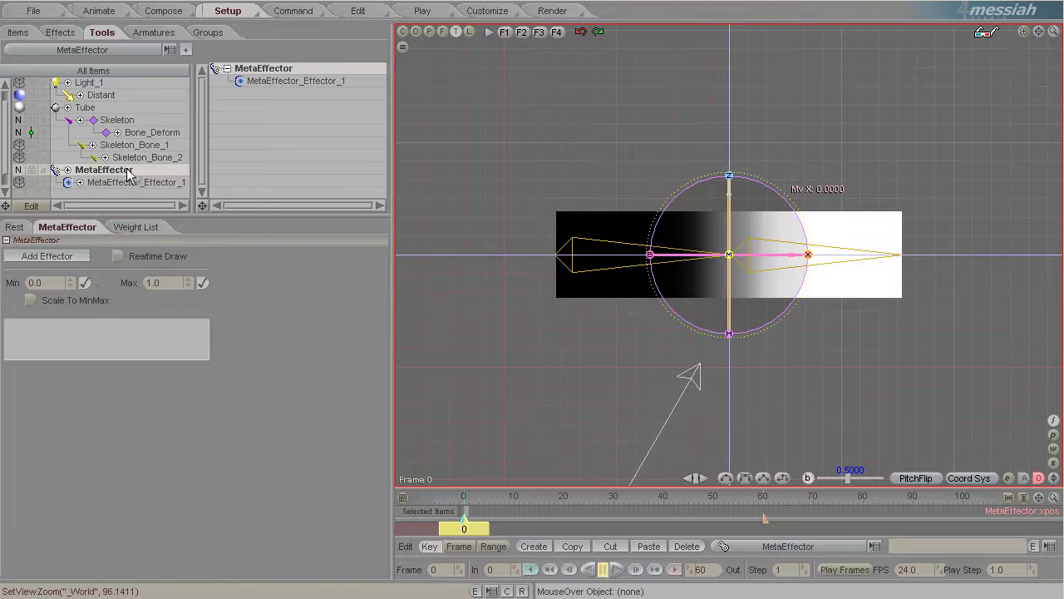
pyautogui.click(147, 230)
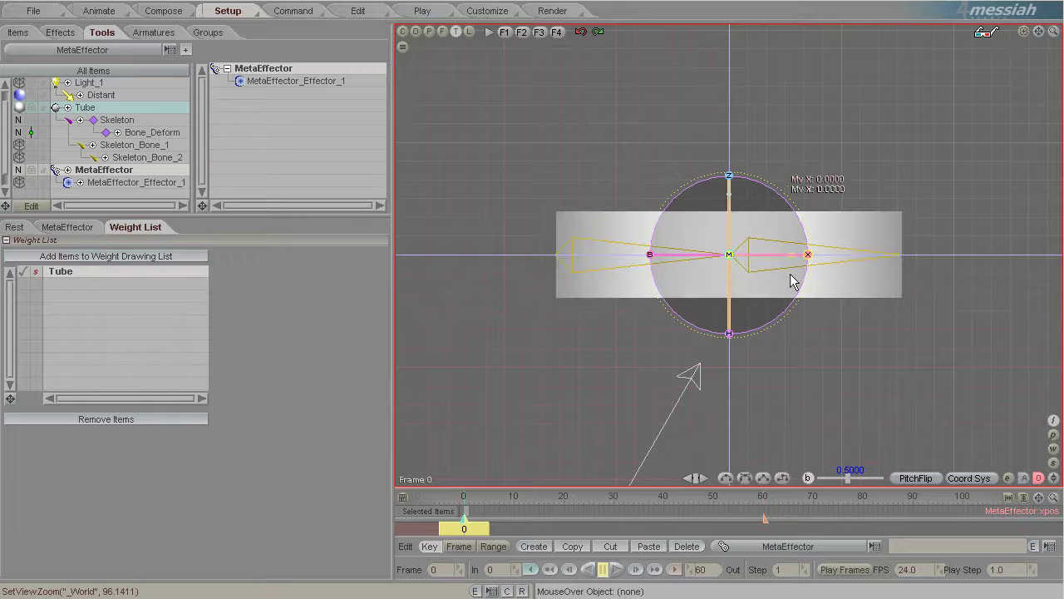
# Step: Move the MetaEffector along X to the tube's right end, at about 0.398
pyautogui.moveTo(809, 255)
pyautogui.mouseDown()
pyautogui.moveTo(591, 255)
pyautogui.moveTo(1063, 255)
pyautogui.mouseUp()
pyautogui.moveTo(410, 282)
pyautogui.mouseDown()
pyautogui.moveTo(482, 285)
pyautogui.moveTo(410, 283)
pyautogui.mouseUp()
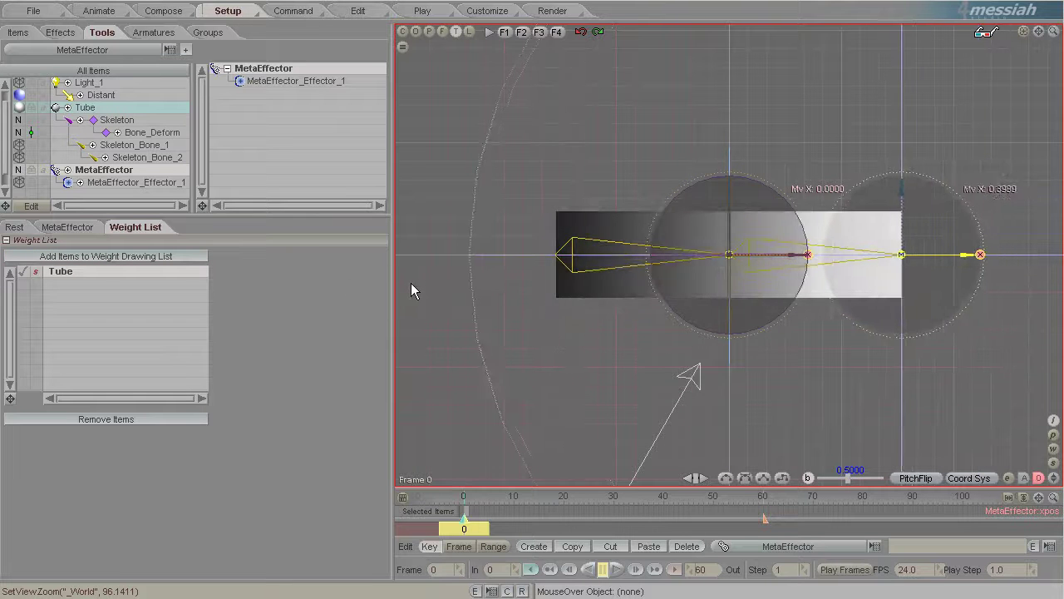
pyautogui.scroll(-4, 837, 368)
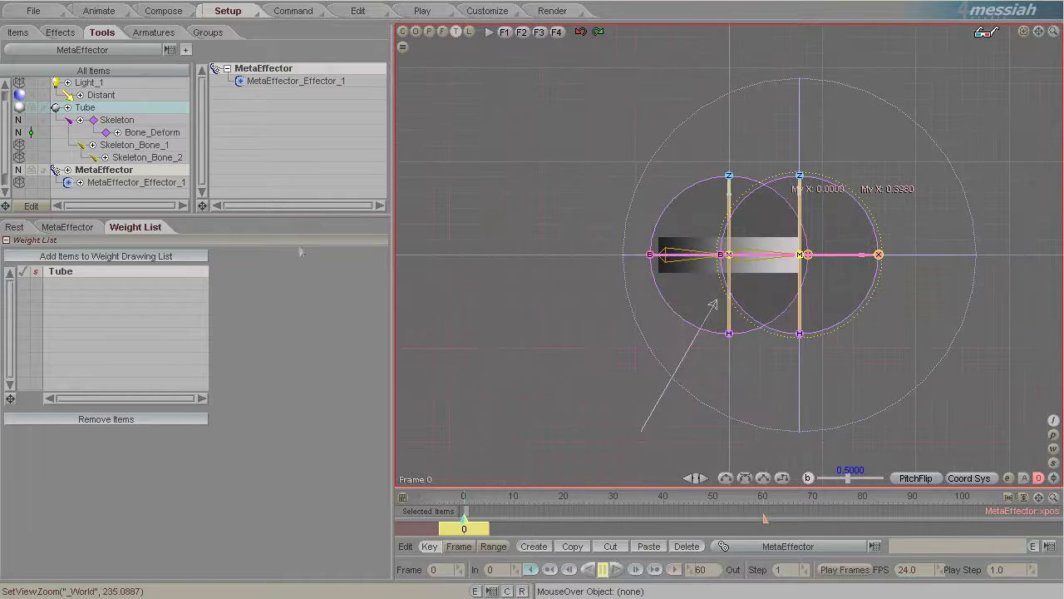
# Step: Scale MetaEffector_Effector_1's rest size down uniformly to about 0.278 on all axes
pyautogui.click(132, 185)
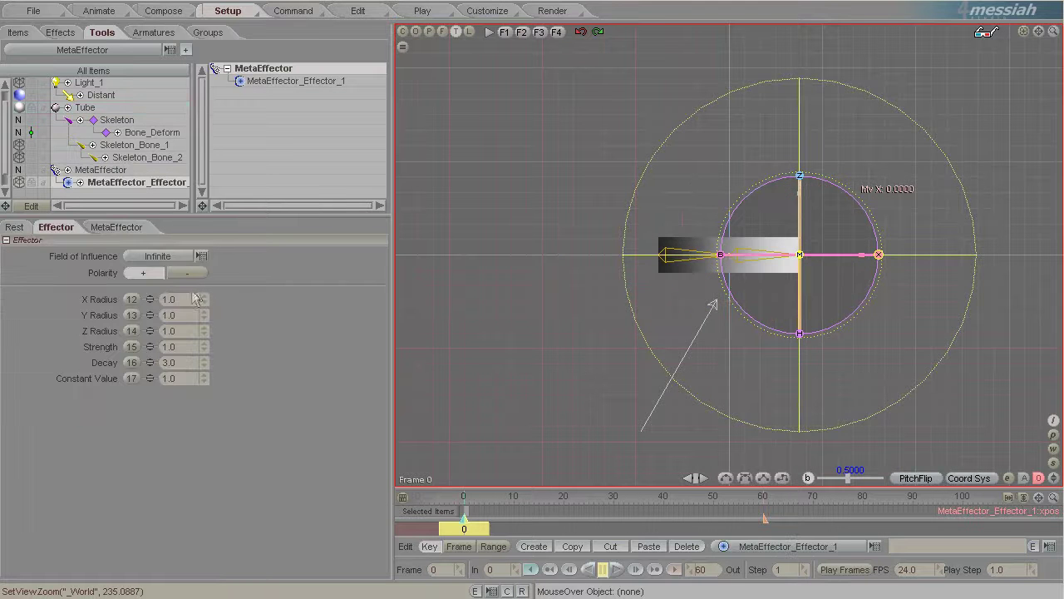
pyautogui.click(16, 227)
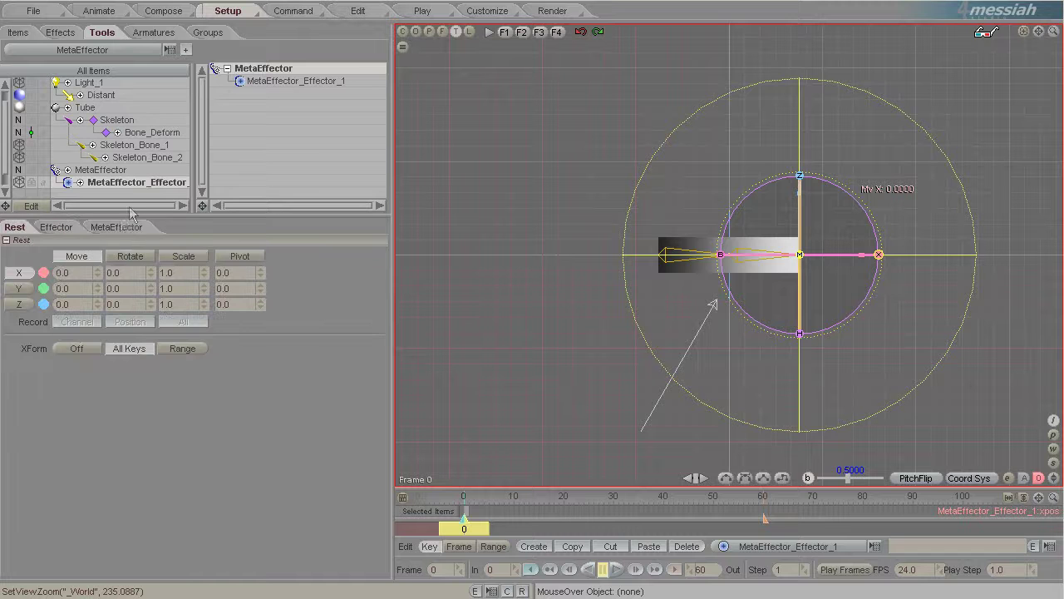
pyautogui.click(191, 257)
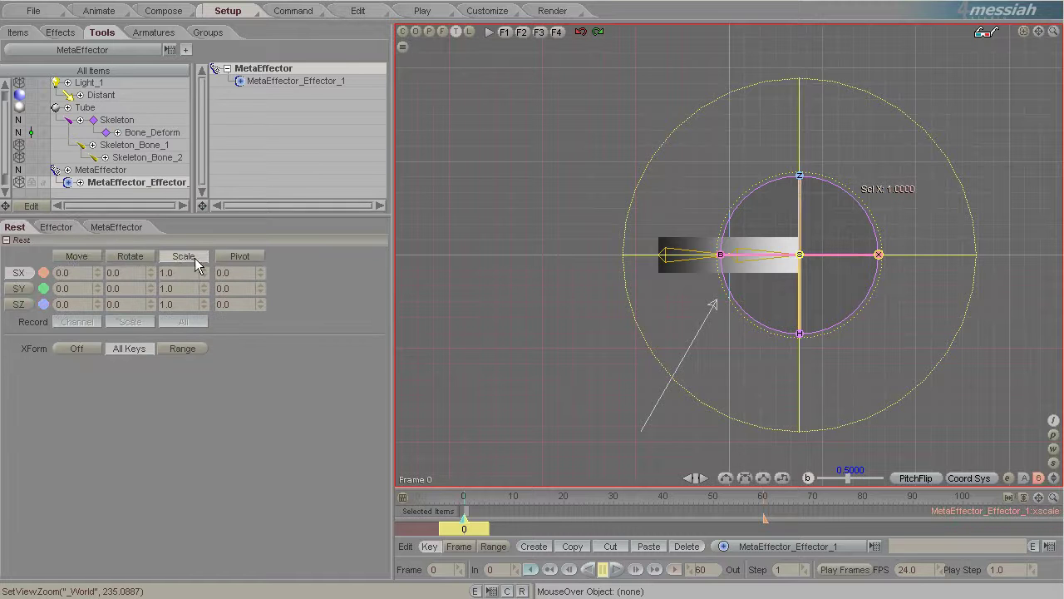
pyautogui.moveTo(810, 267); pyautogui.dragTo(411, 282)
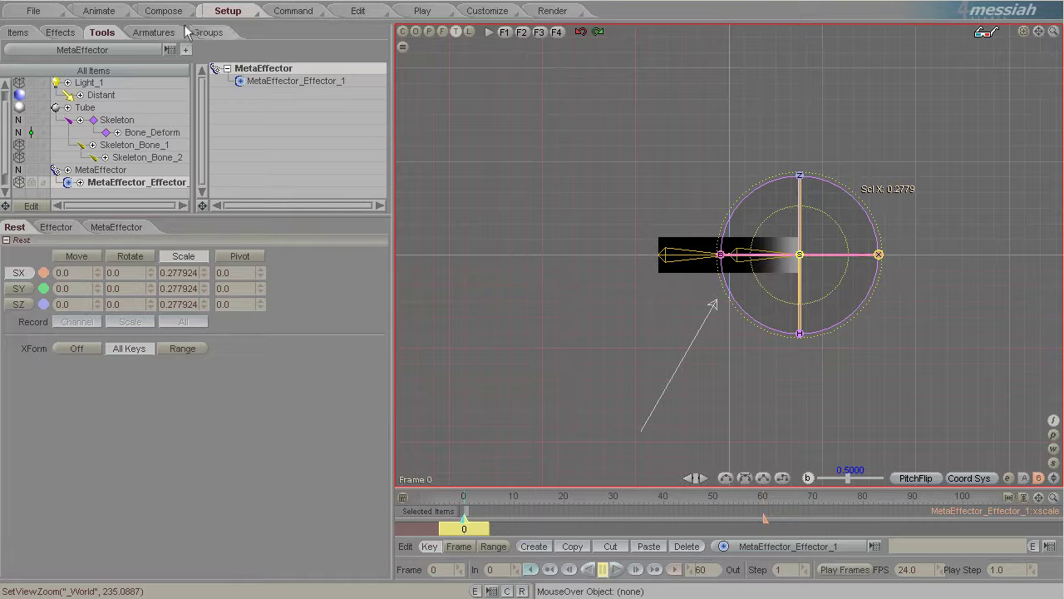
# Step: Assign the MetaEffector as the Weight of Skeleton_Bone_2
pyautogui.click(133, 159)
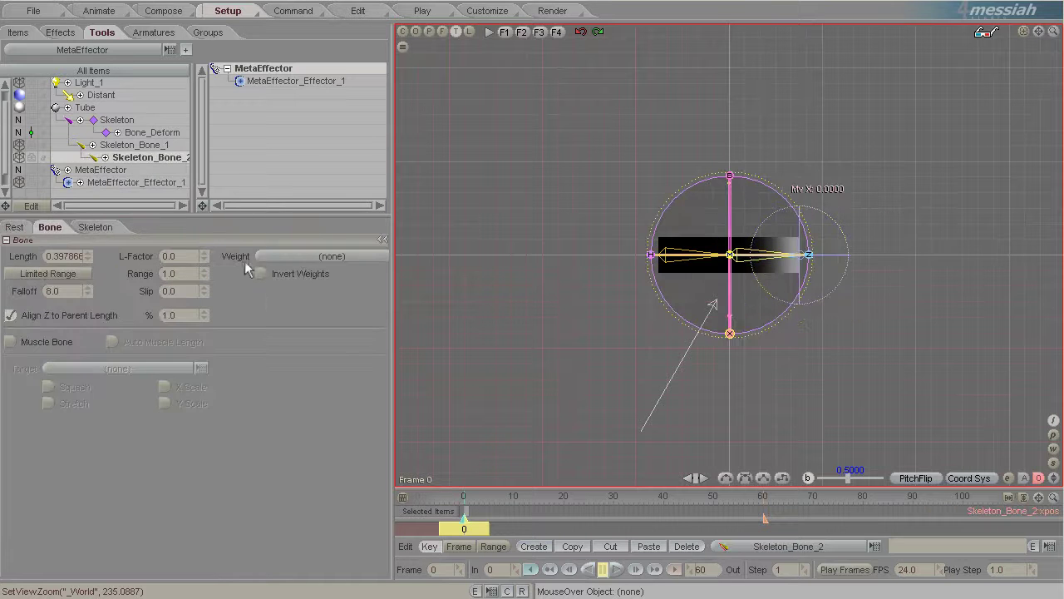
pyautogui.click(285, 262)
pyautogui.click(292, 284)
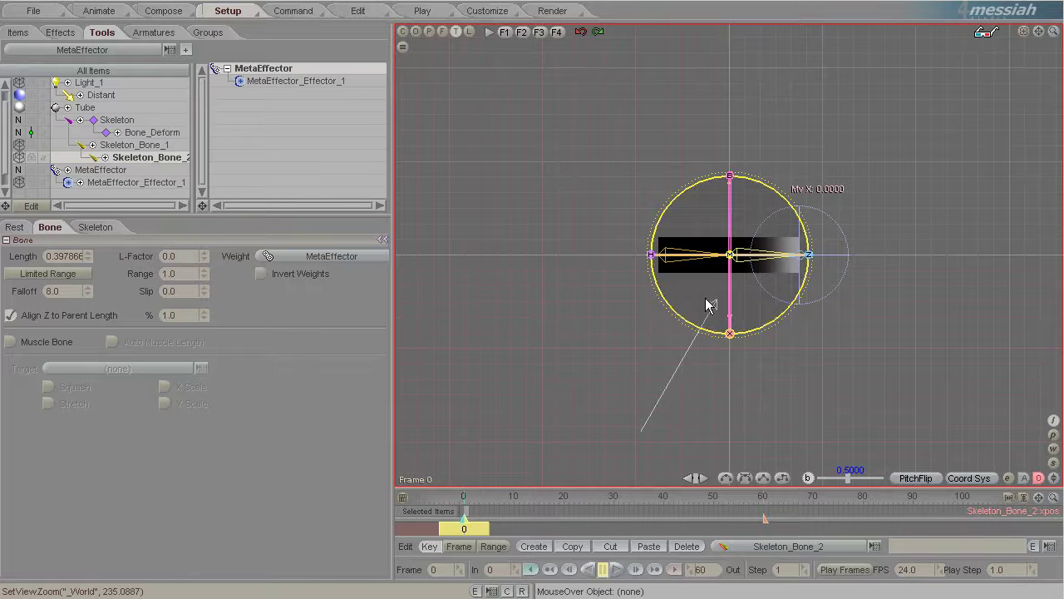
# Step: Rotate Skeleton_Bone_2 in animation mode to test how the MetaEffector weights the tube's bend
pyautogui.scroll(5, 813, 268)
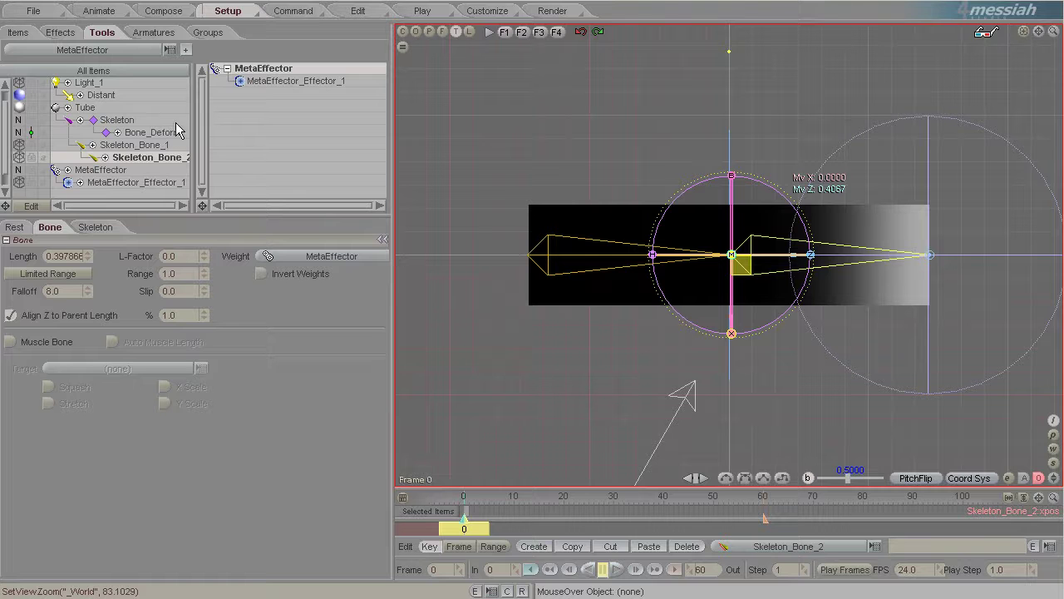
pyautogui.click(83, 13)
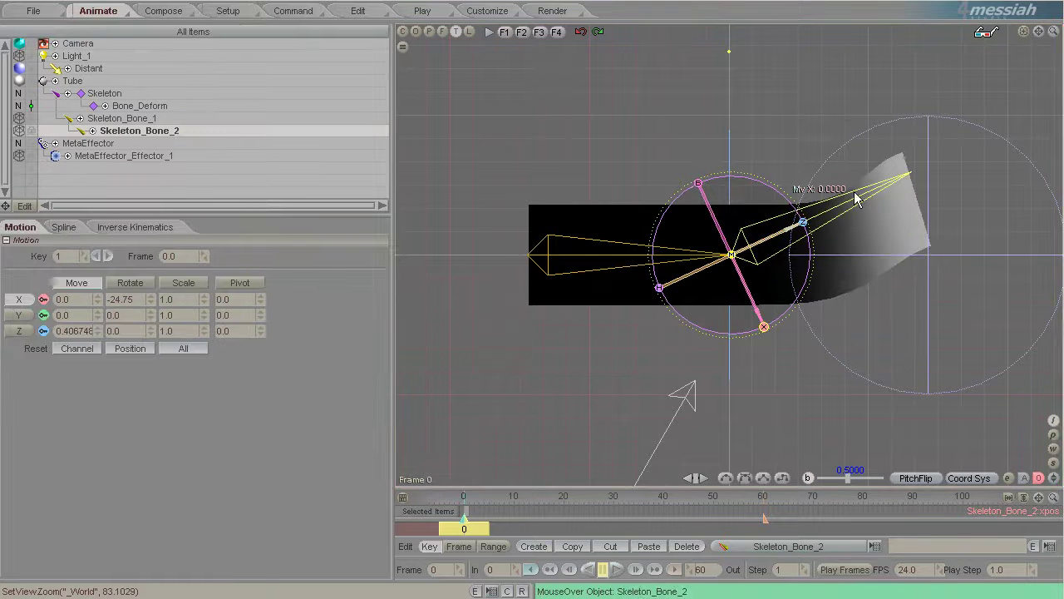
pyautogui.click(129, 283)
pyautogui.moveTo(411, 282); pyautogui.dragTo(936, 196)
pyautogui.moveTo(818, 273); pyautogui.dragTo(415, 279)
# Step: In setup mode, narrow MetaEffector_Effector_1's X scale to about 0.056 and move it along X to about -0.176
pyautogui.click(193, 156)
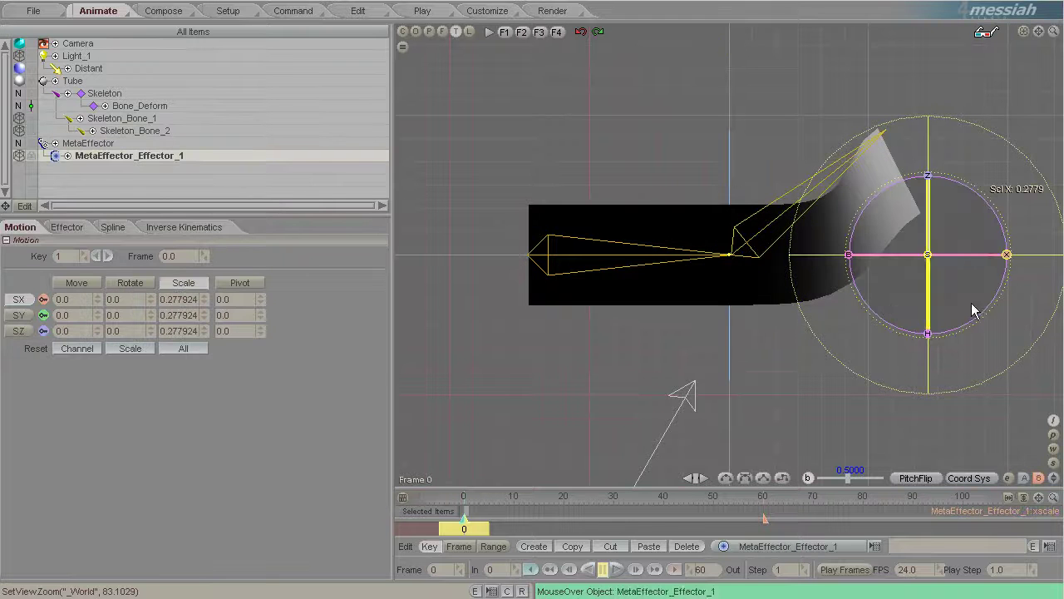
pyautogui.click(72, 228)
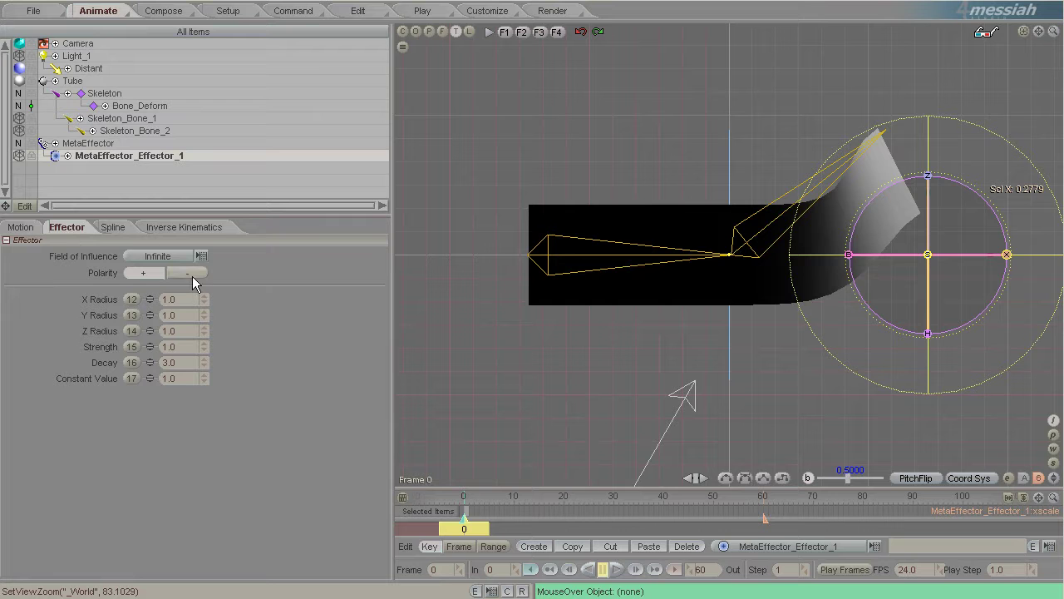
pyautogui.click(228, 11)
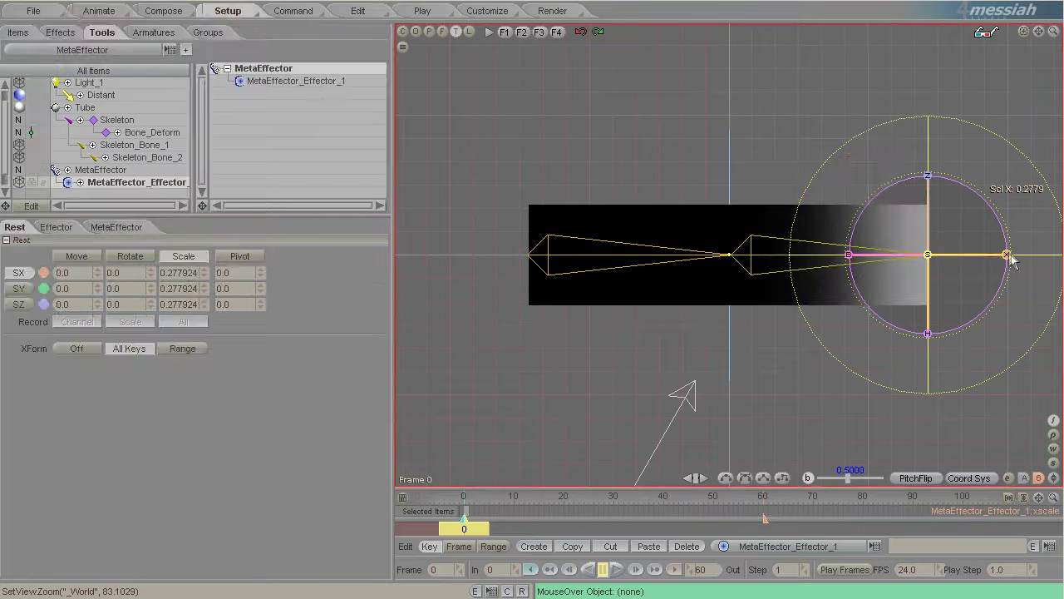
pyautogui.moveTo(1007, 255); pyautogui.dragTo(411, 283)
pyautogui.press('t')
pyautogui.moveTo(1007, 255); pyautogui.dragTo(919, 255)
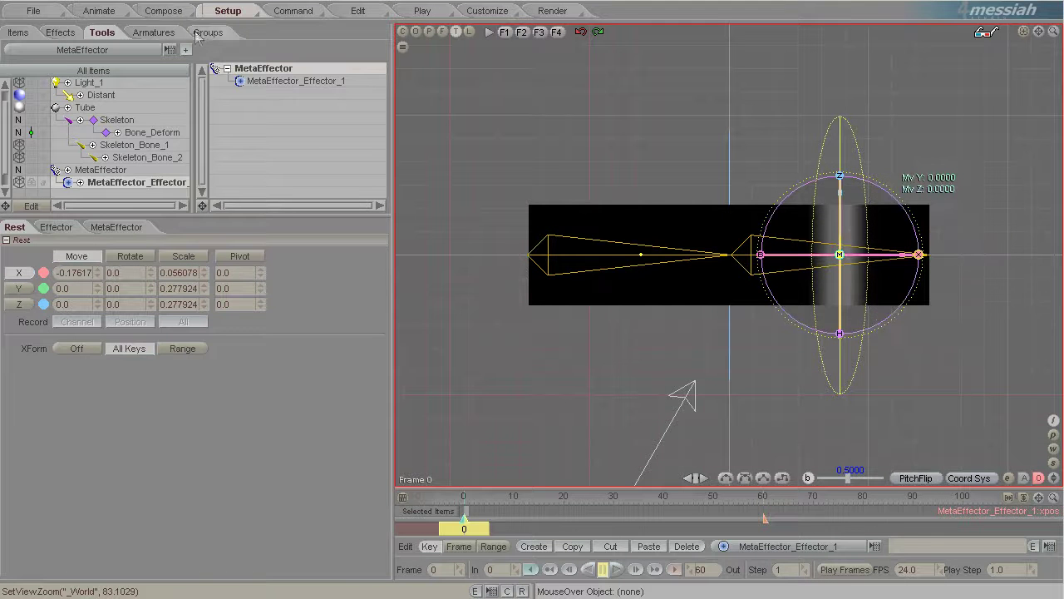
# Step: Rotate Skeleton_Bone_2 in animation mode to a heading of about -29.5 to test the narrow effector's influence
pyautogui.click(108, 13)
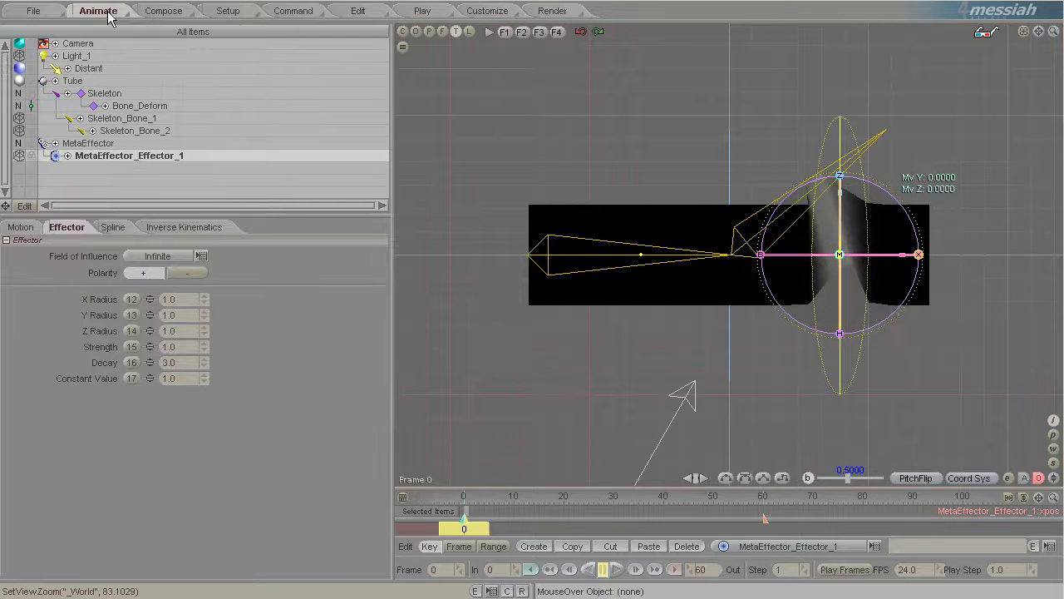
pyautogui.click(855, 152)
pyautogui.moveTo(754, 183); pyautogui.dragTo(417, 293)
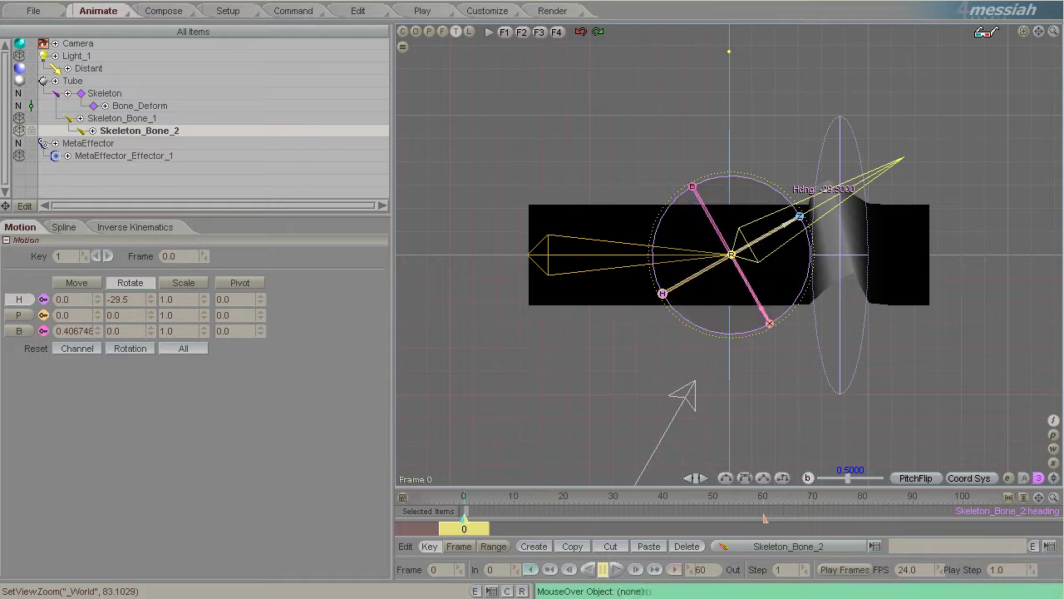
pyautogui.click(132, 118)
pyautogui.click(138, 131)
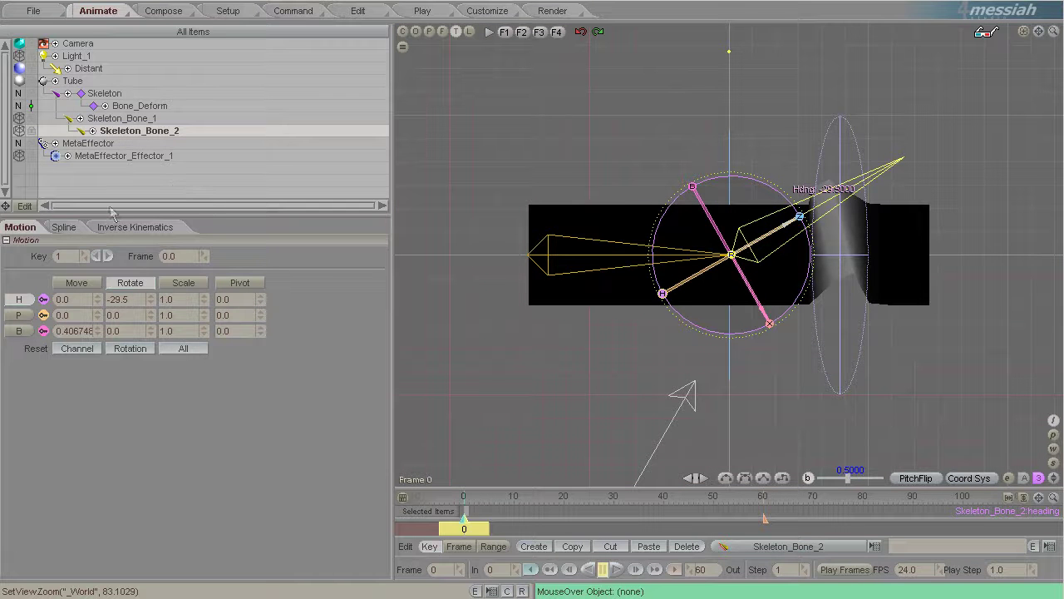
# Step: In setup mode, delete Skeleton_Bone_1 with its child bone and the MetaEffector with its effector
pyautogui.click(222, 16)
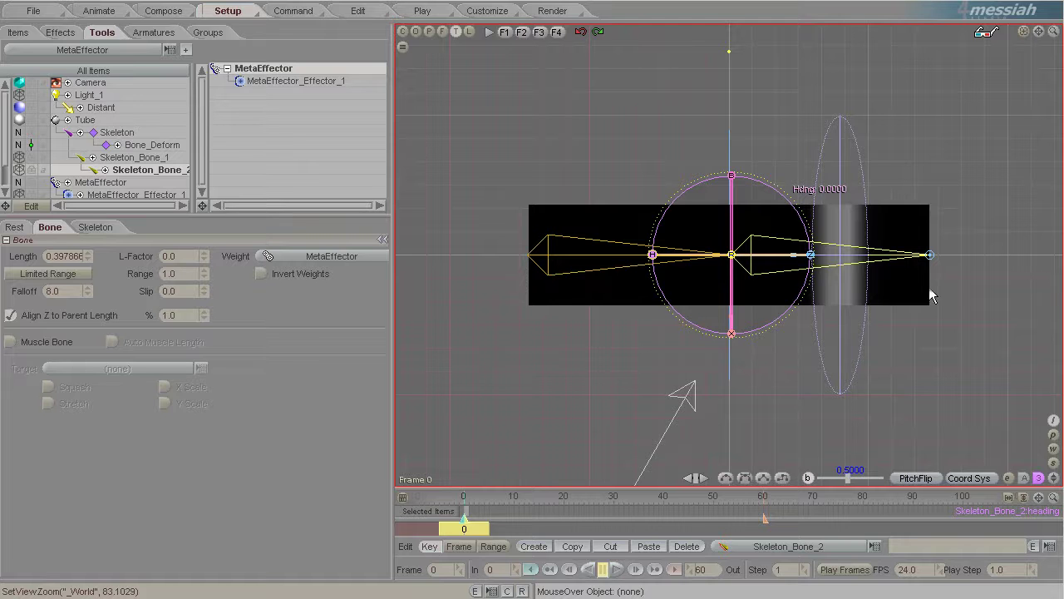
pyautogui.click(111, 133)
pyautogui.click(127, 158)
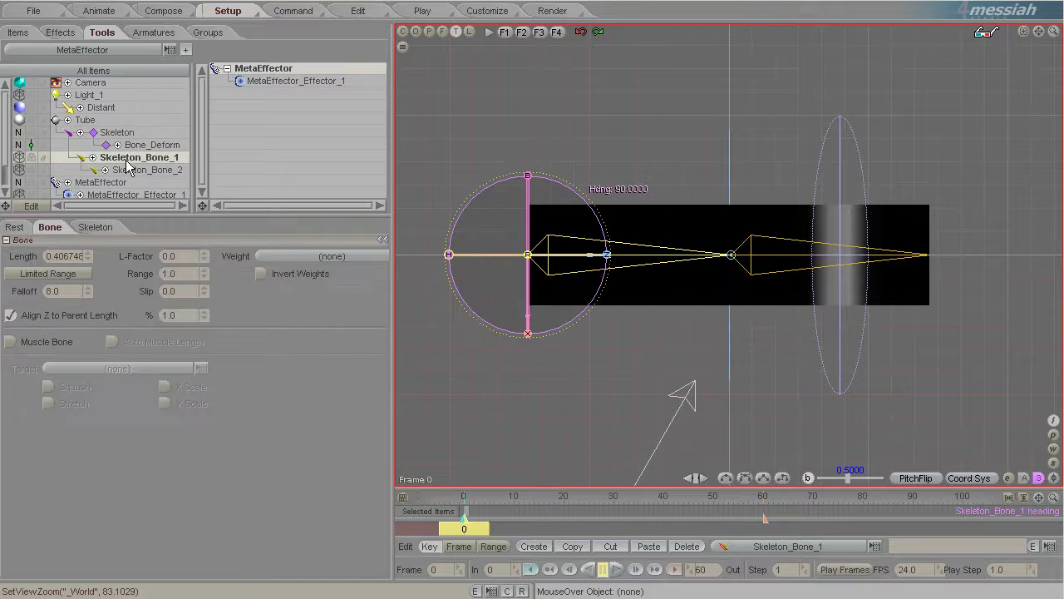
pyautogui.click(116, 184)
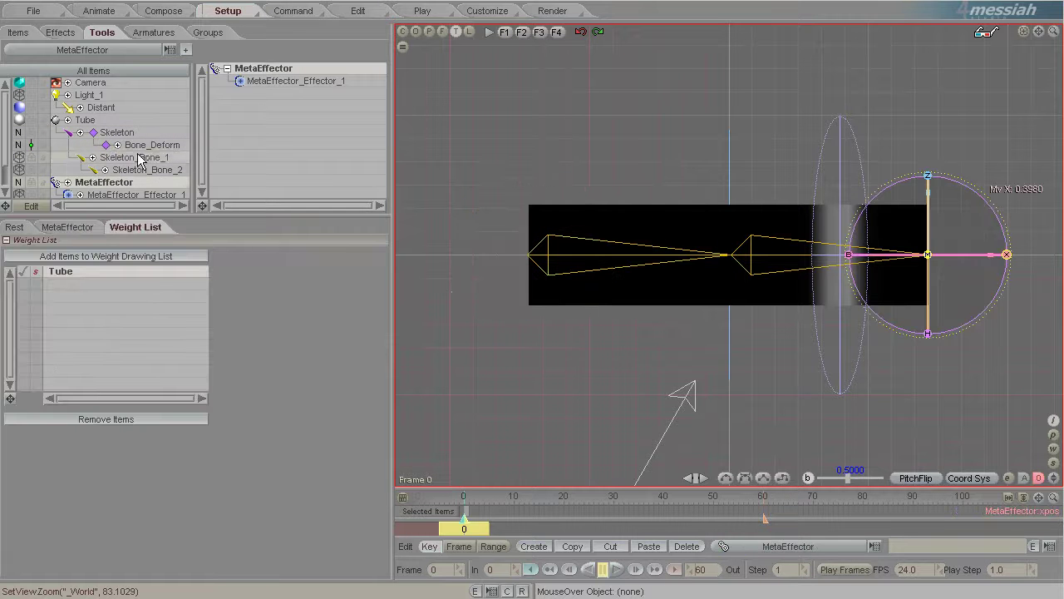
pyautogui.click(137, 160)
pyautogui.press('Delete')
pyautogui.press('Return')
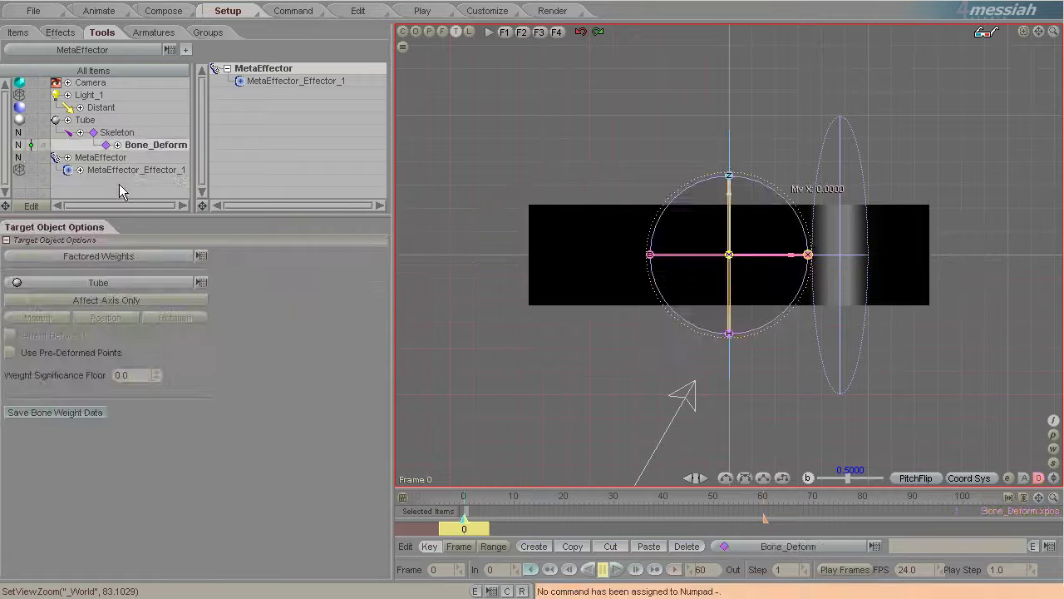
pyautogui.click(116, 183)
pyautogui.press('Delete')
pyautogui.press('Return')
# Step: Add a new bone to the Skeleton and move it along X to the tube's left end, at about -0.392
pyautogui.click(120, 133)
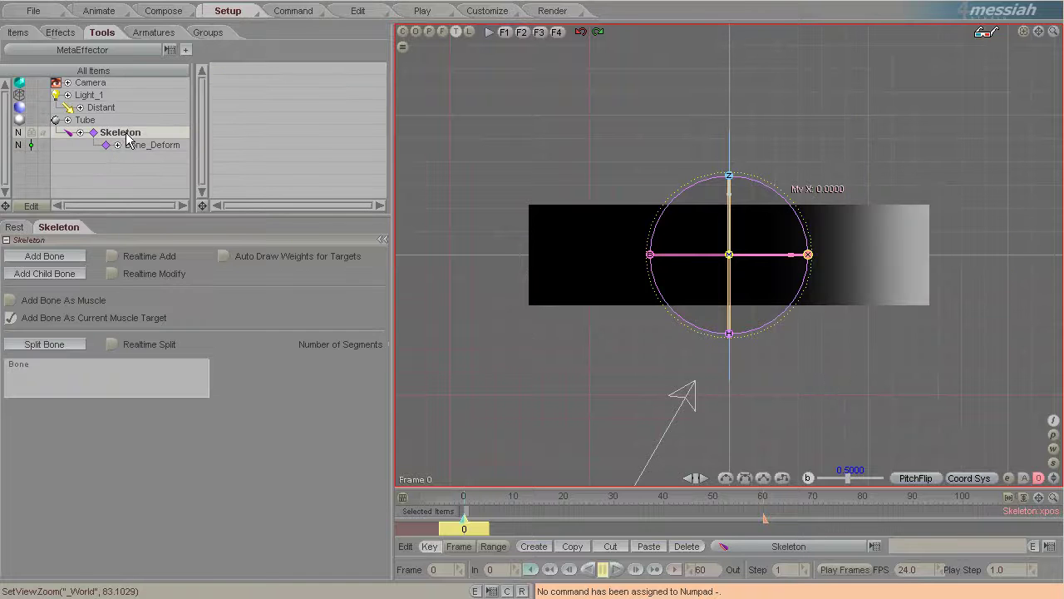
pyautogui.click(52, 257)
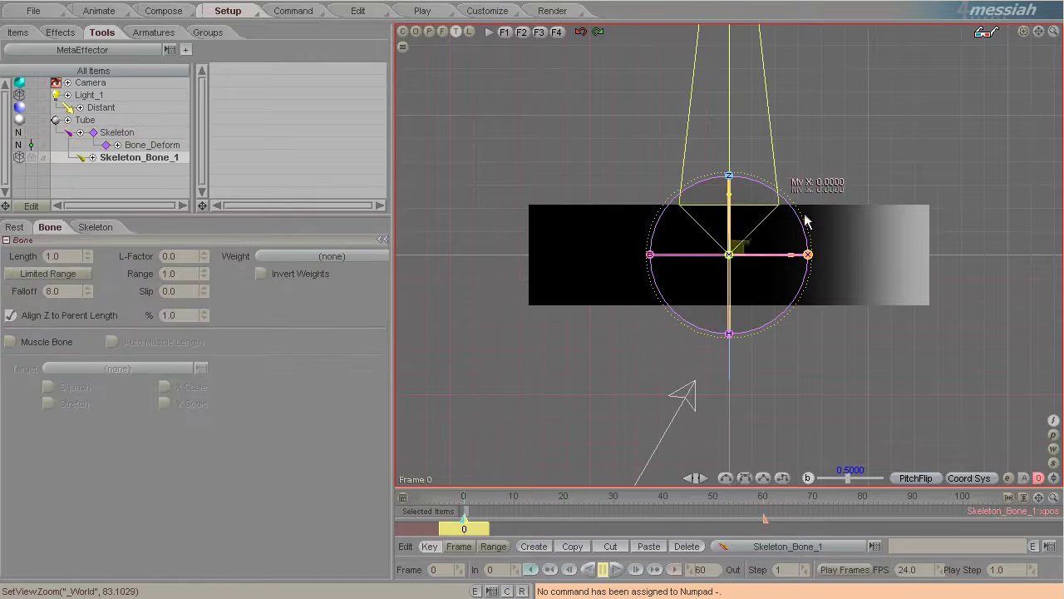
pyautogui.scroll(-5, 824, 300)
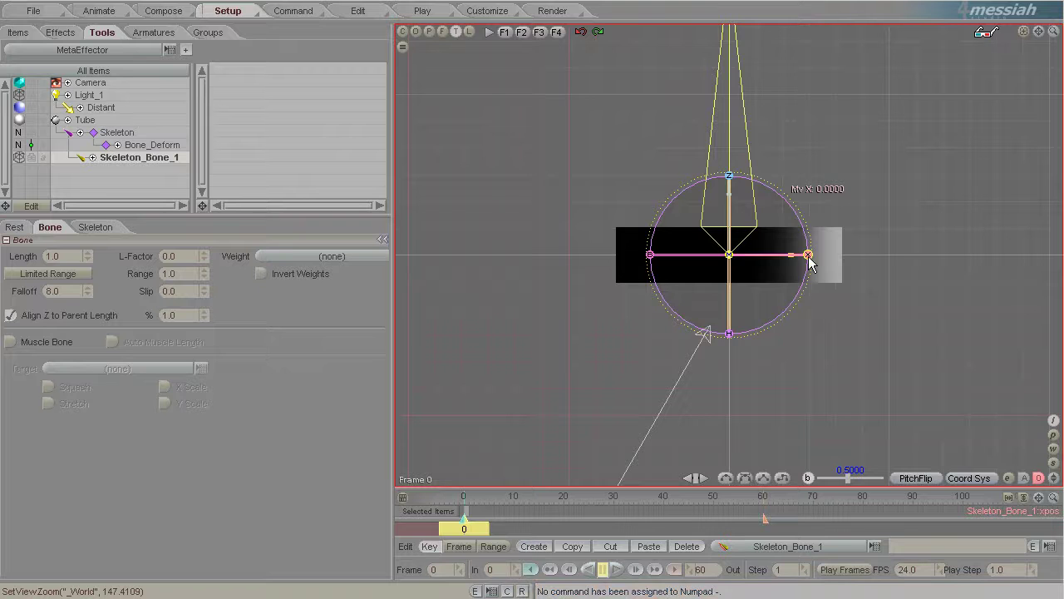
pyautogui.moveTo(808, 256); pyautogui.dragTo(697, 266)
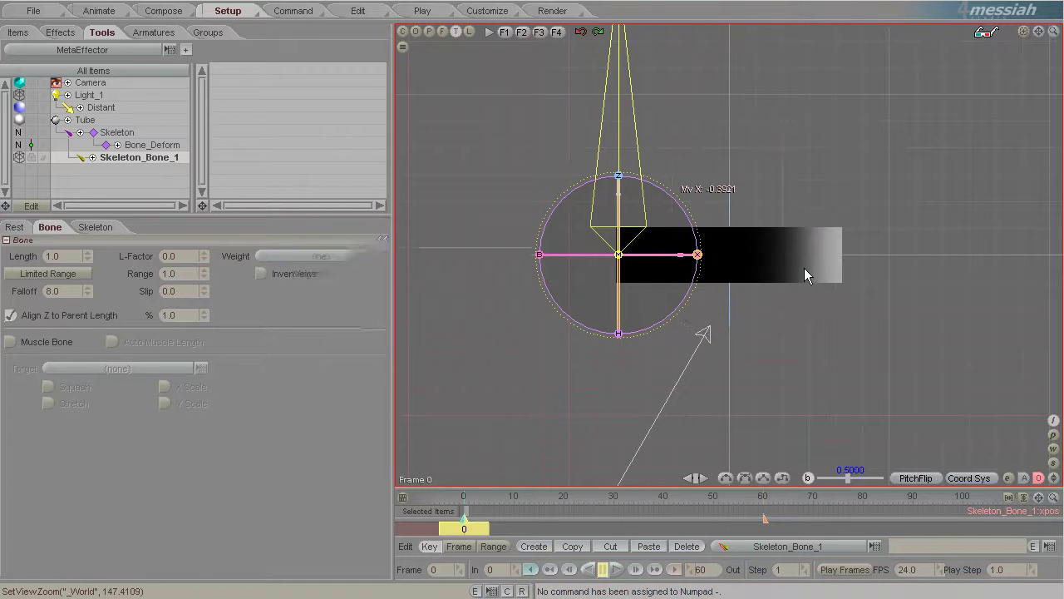
pyautogui.press('Return')
pyautogui.click(446, 316)
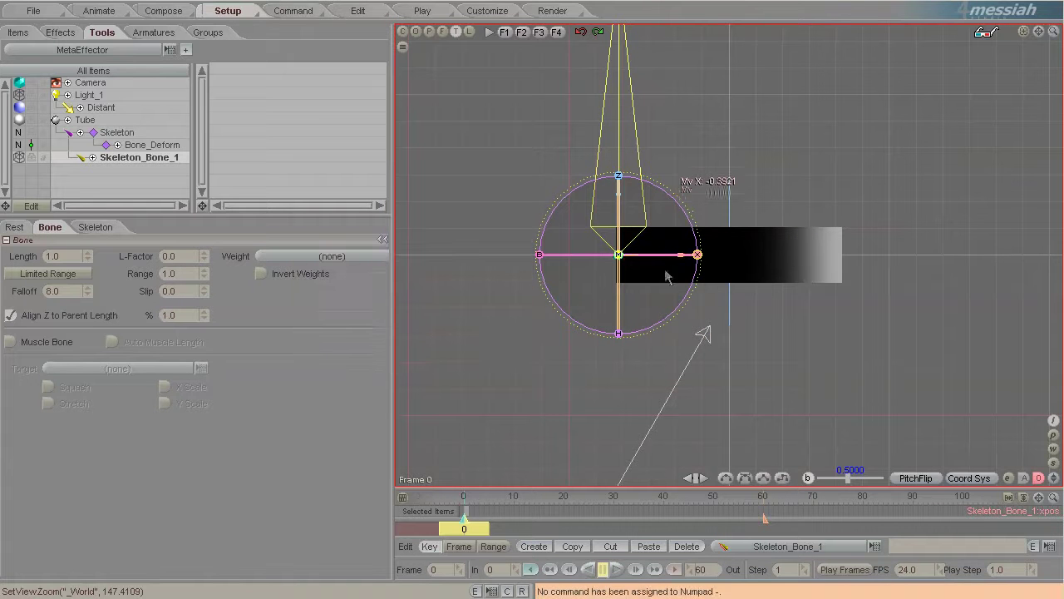
pyautogui.moveTo(697, 254); pyautogui.dragTo(726, 256)
pyautogui.hotkey('ctrl', 'z')
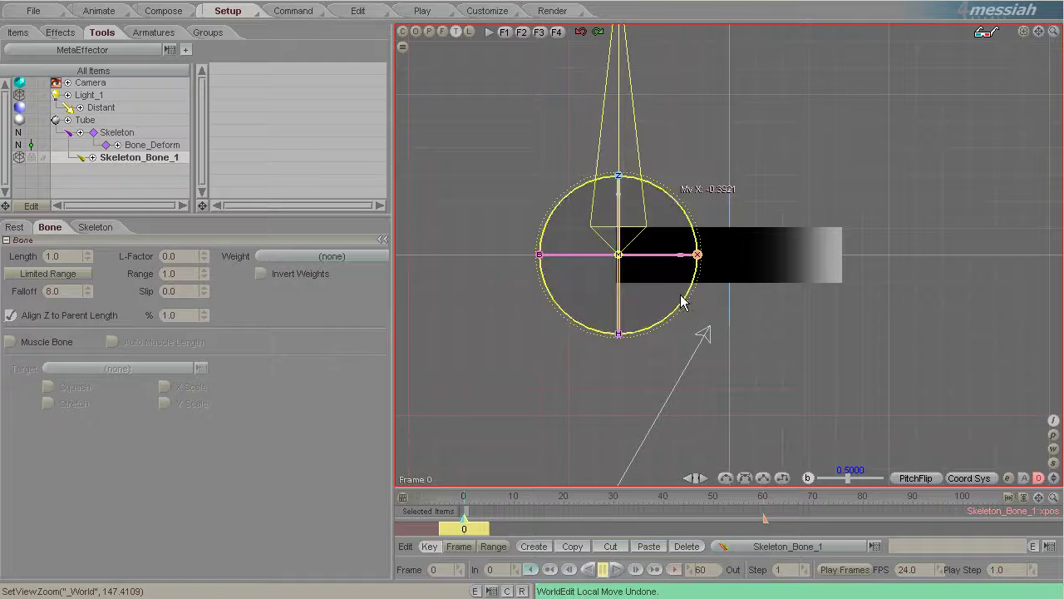
# Step: Set Skeleton_Bone_1's rest heading to 90 and shorten the bone to end at the tube's right edge
pyautogui.moveTo(680, 301); pyautogui.dragTo(408, 280)
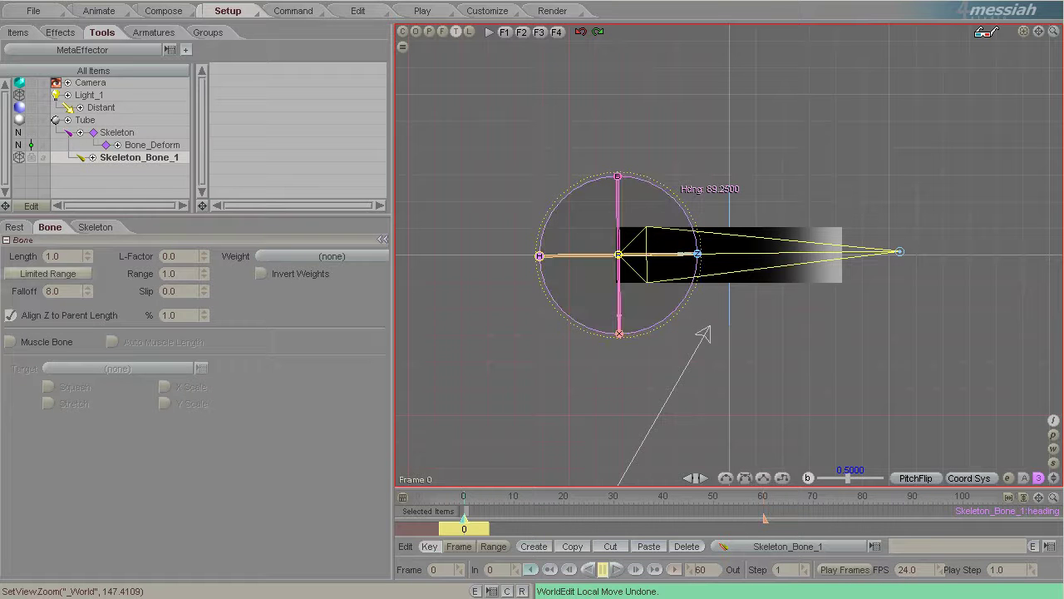
pyautogui.click(10, 226)
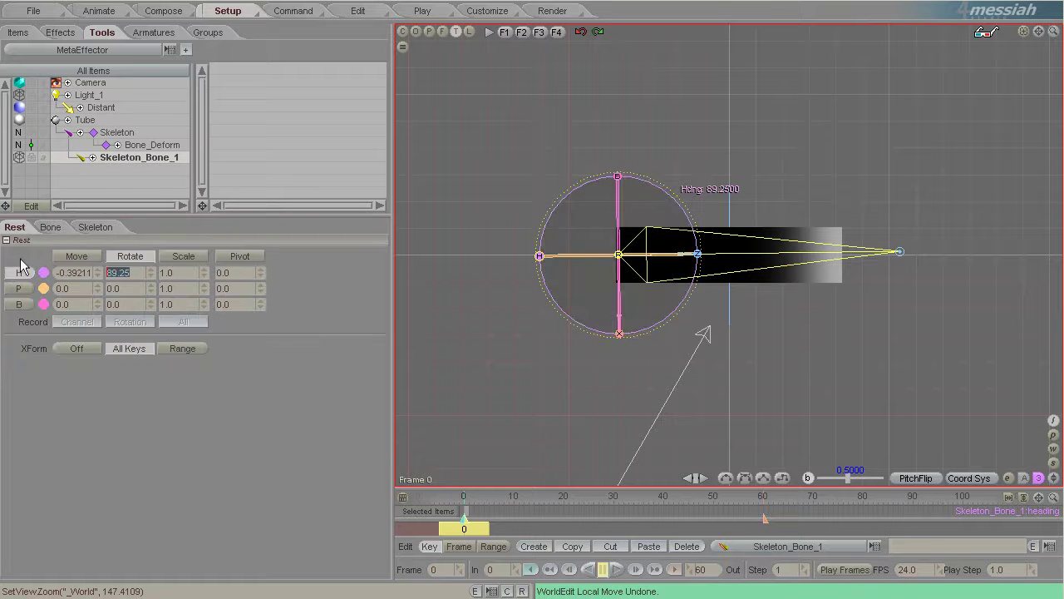
pyautogui.write('90')
pyautogui.press('Return')
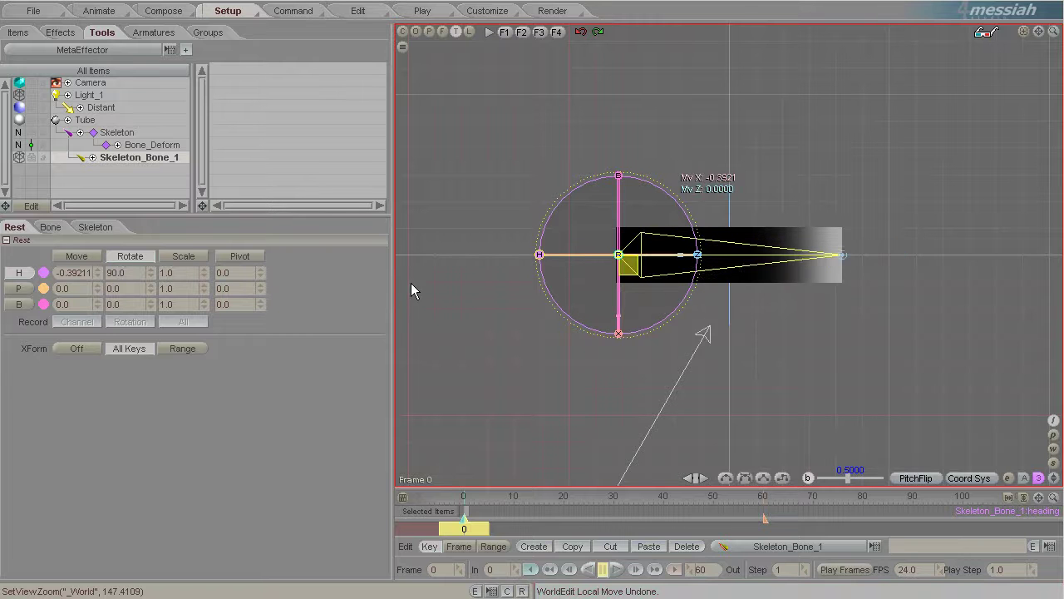
pyautogui.scroll(2, 827, 281)
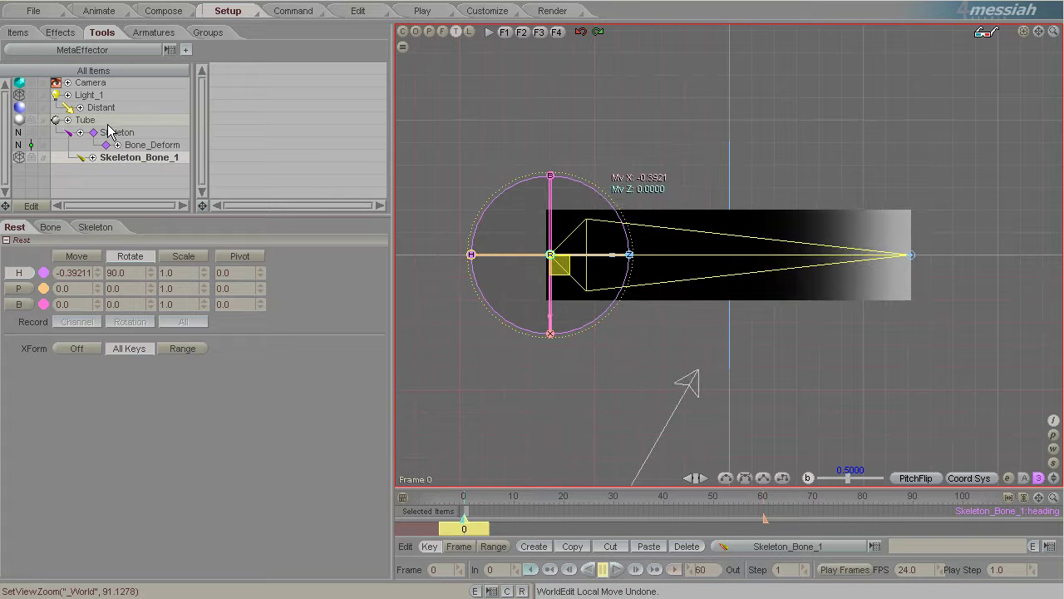
# Step: Add a Null tool to the scene without attaching it to the Tube
pyautogui.click(93, 83)
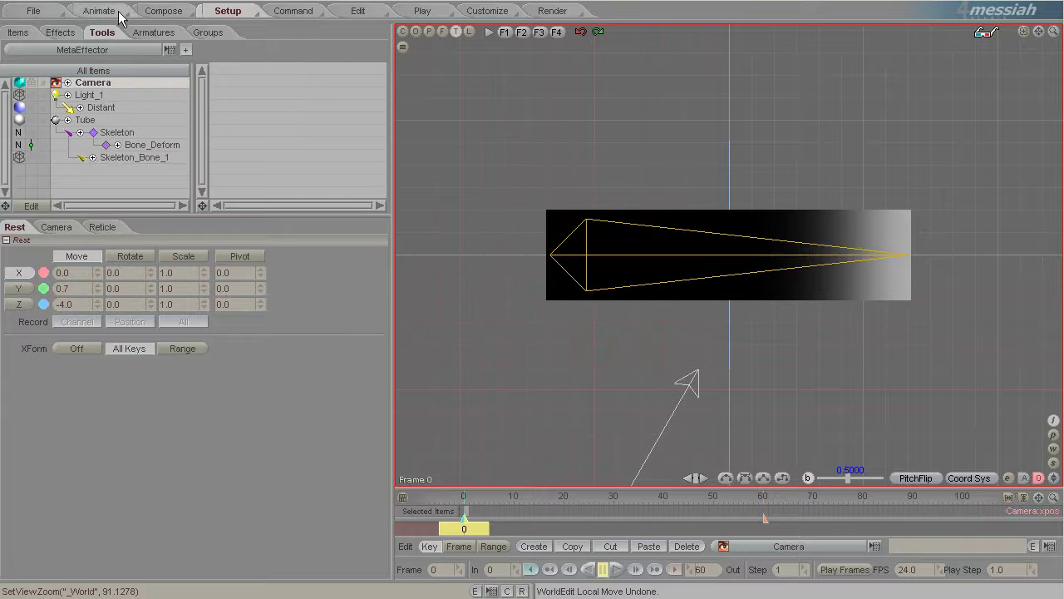
pyautogui.click(20, 35)
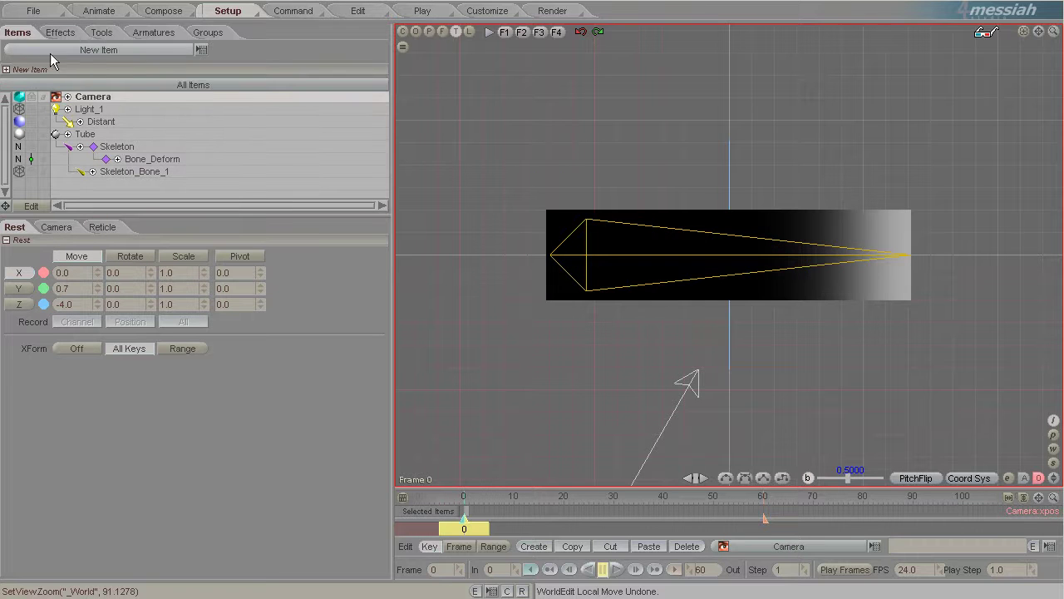
pyautogui.click(104, 37)
pyautogui.click(96, 50)
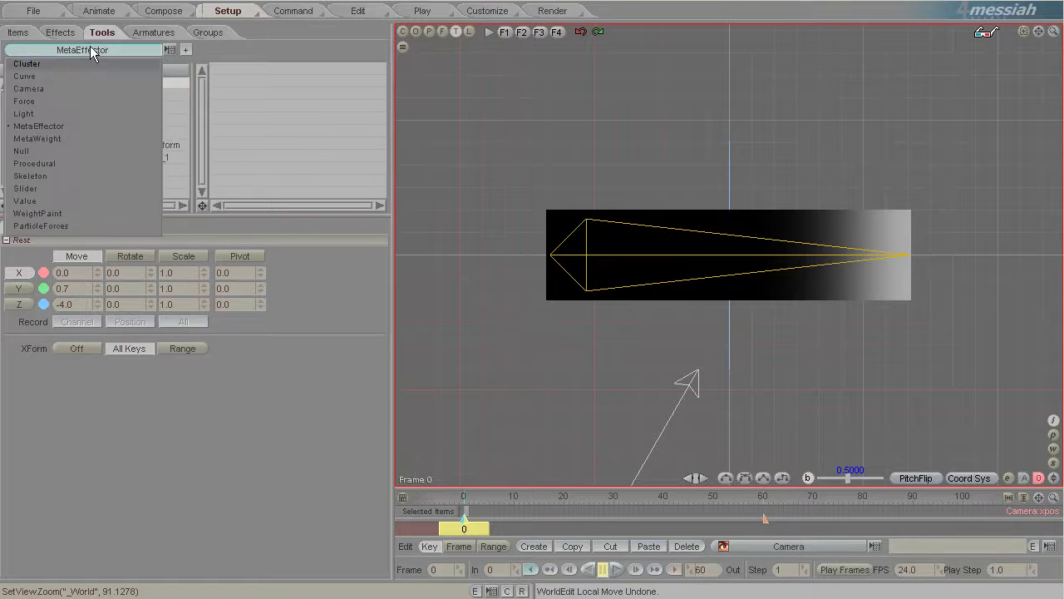
pyautogui.click(76, 150)
pyautogui.click(186, 50)
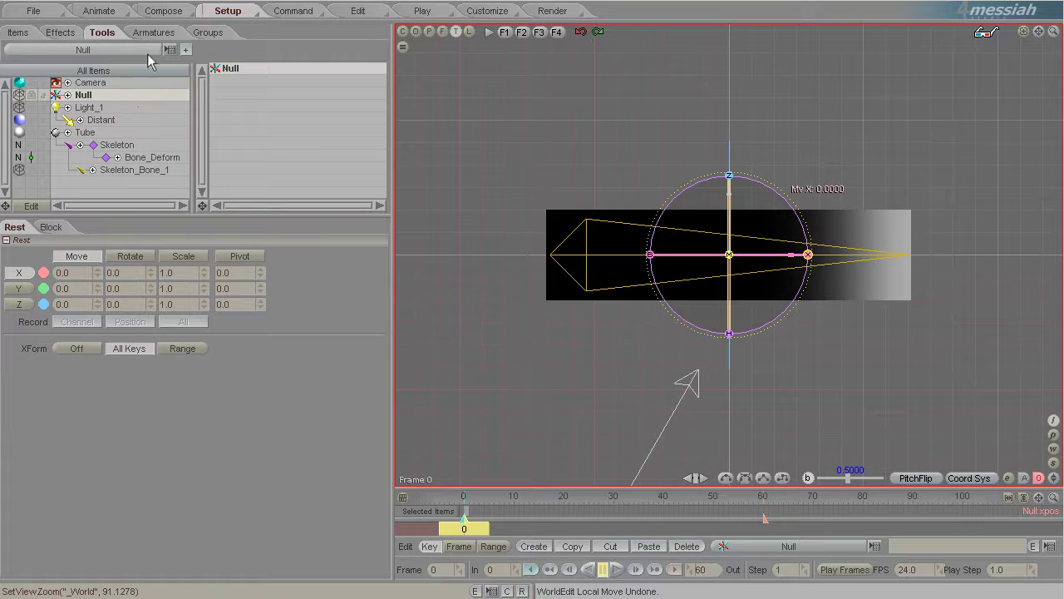
# Step: Add a second Null to the scene, and rename the two Nulls Base and TargetNull
pyautogui.click(187, 51)
pyautogui.click(84, 96)
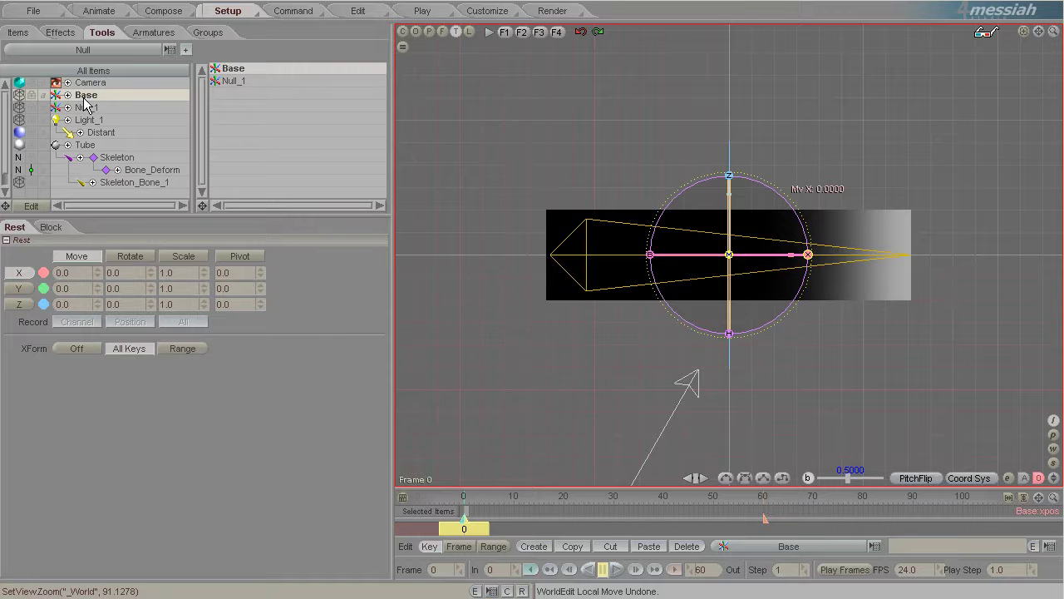
pyautogui.doubleClick(93, 107)
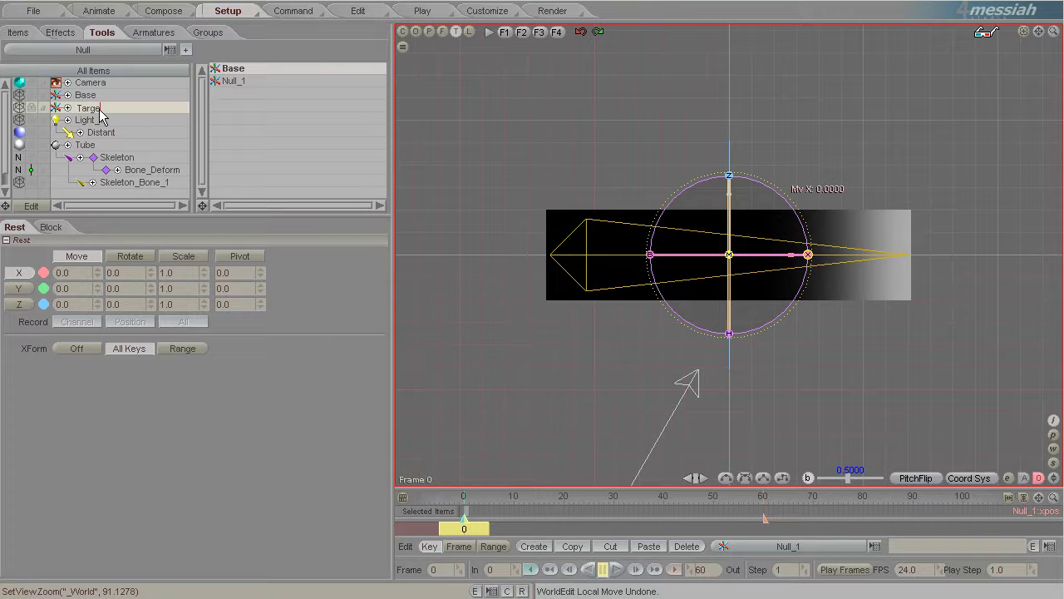
pyautogui.write('TargetNull')
pyautogui.press('Return')
# Step: Parent Skeleton_Bone_1 to Base and, in wireframe display, move Base along X to the tube's left end, at about -0.400
pyautogui.click(136, 183)
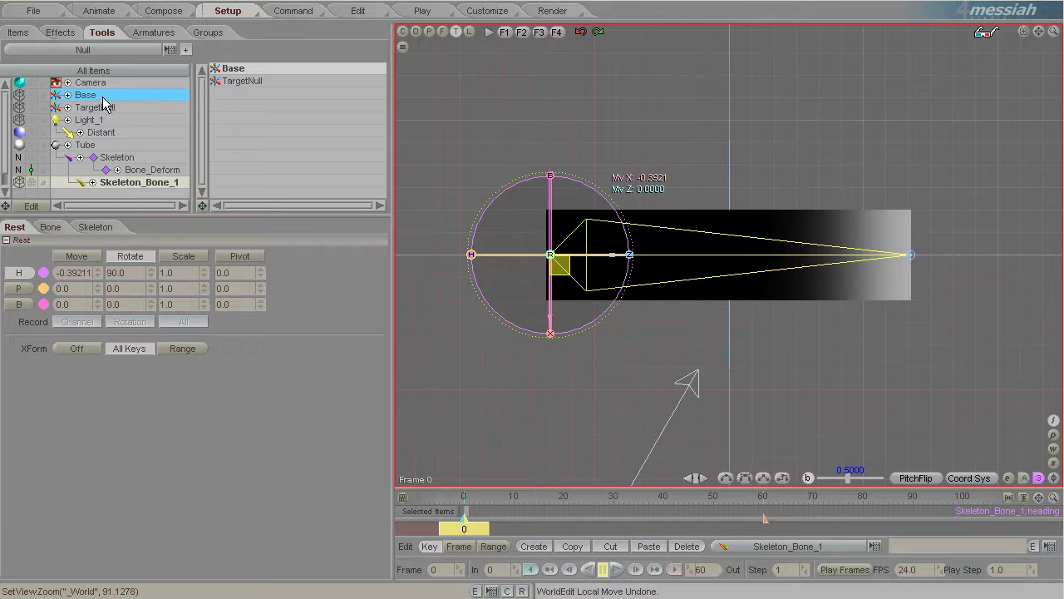
pyautogui.moveTo(102, 97); pyautogui.dragTo(102, 97)
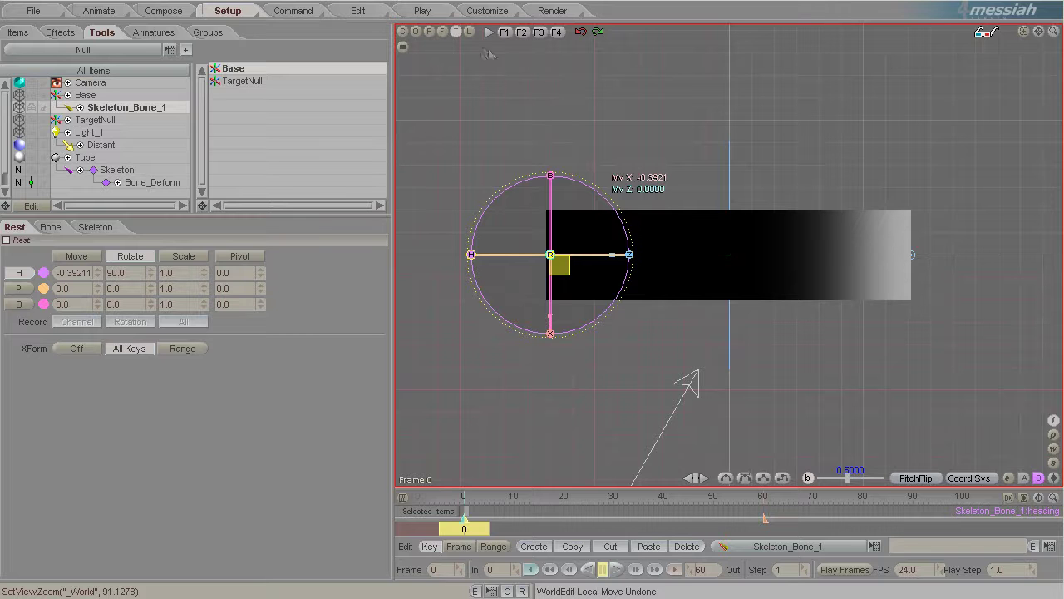
pyautogui.scroll(-3, 599, 157)
pyautogui.scroll(4, 599, 157)
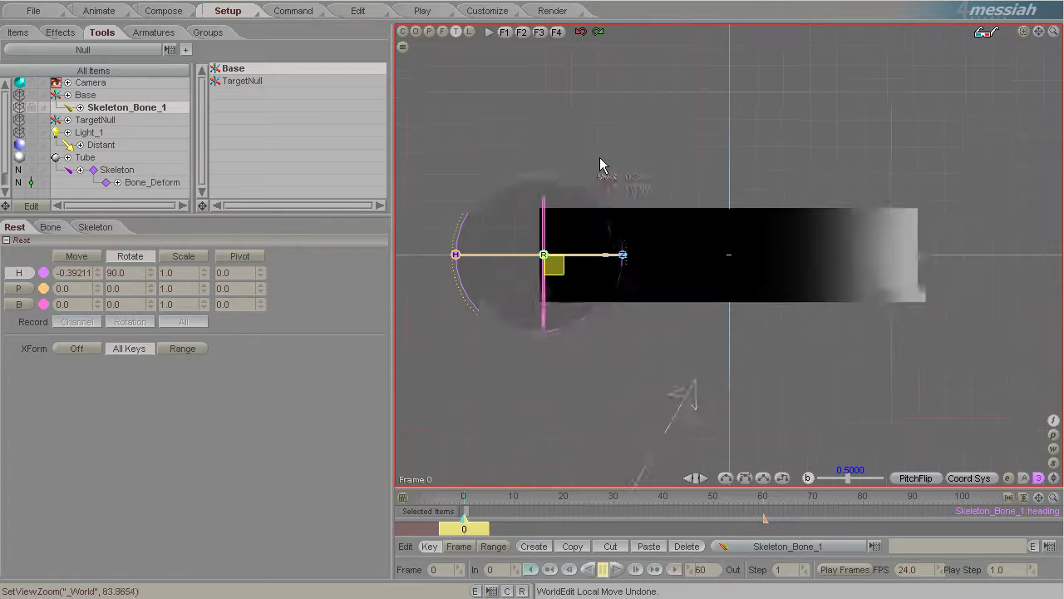
pyautogui.click(402, 49)
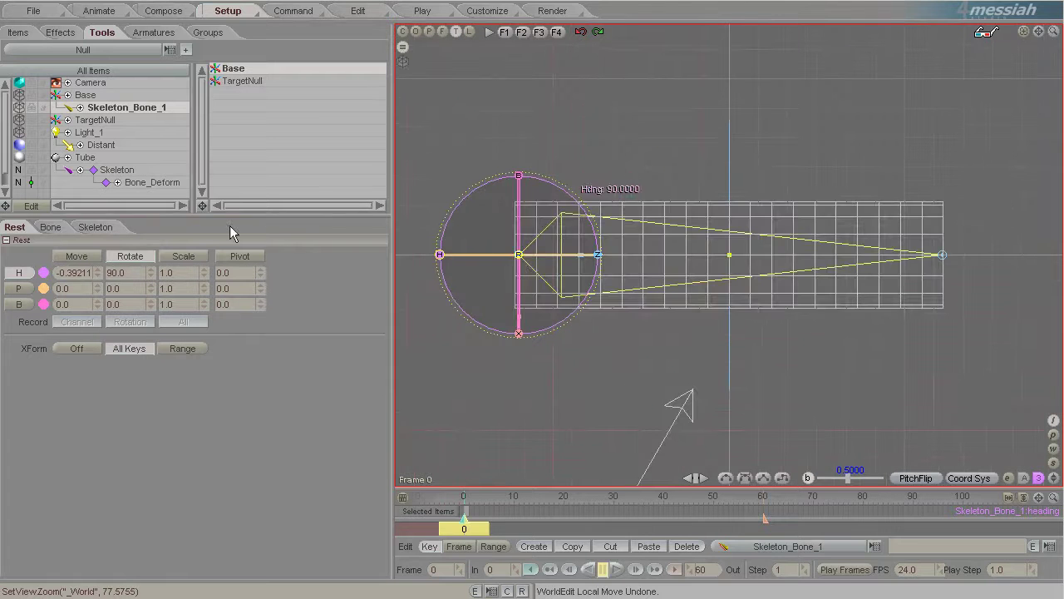
pyautogui.click(85, 96)
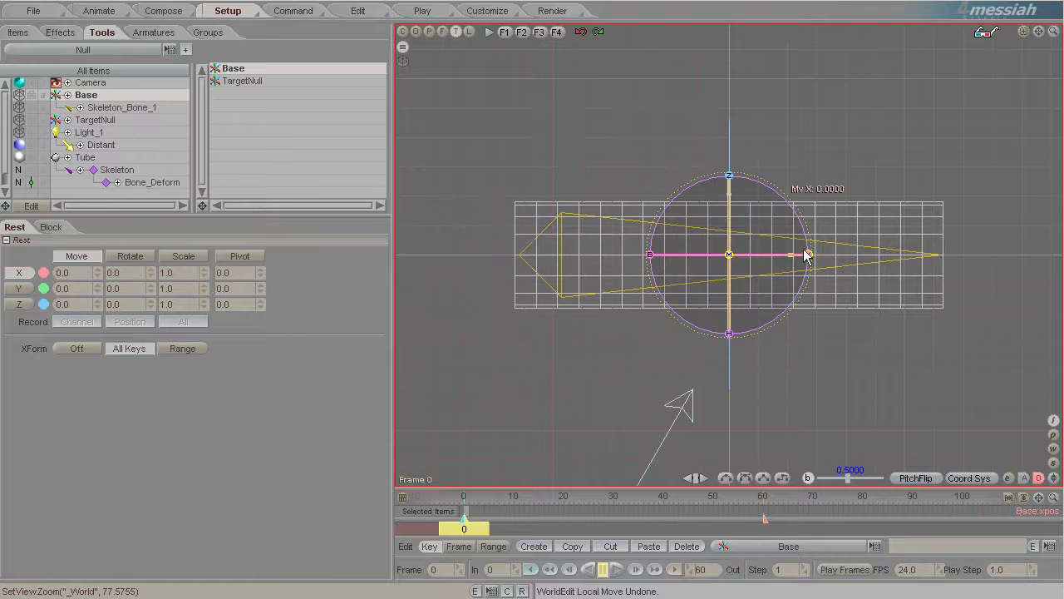
pyautogui.moveTo(805, 252); pyautogui.dragTo(411, 283)
# Step: Move TargetNull along X to the tube's right end, at about 0.399
pyautogui.click(111, 119)
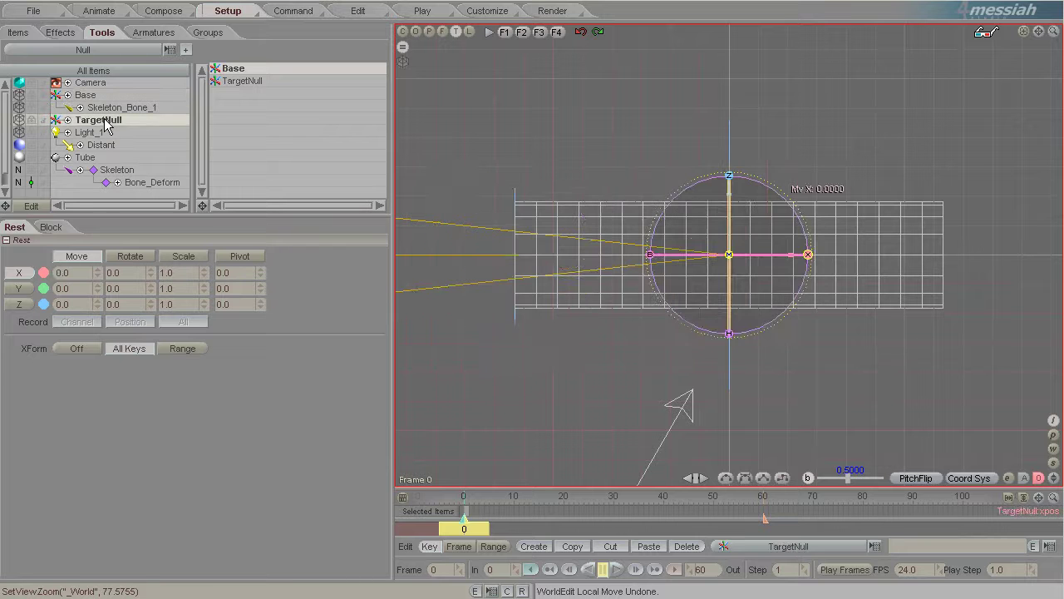
pyautogui.moveTo(800, 256); pyautogui.dragTo(977, 256)
pyautogui.moveTo(415, 291); pyautogui.dragTo(937, 255)
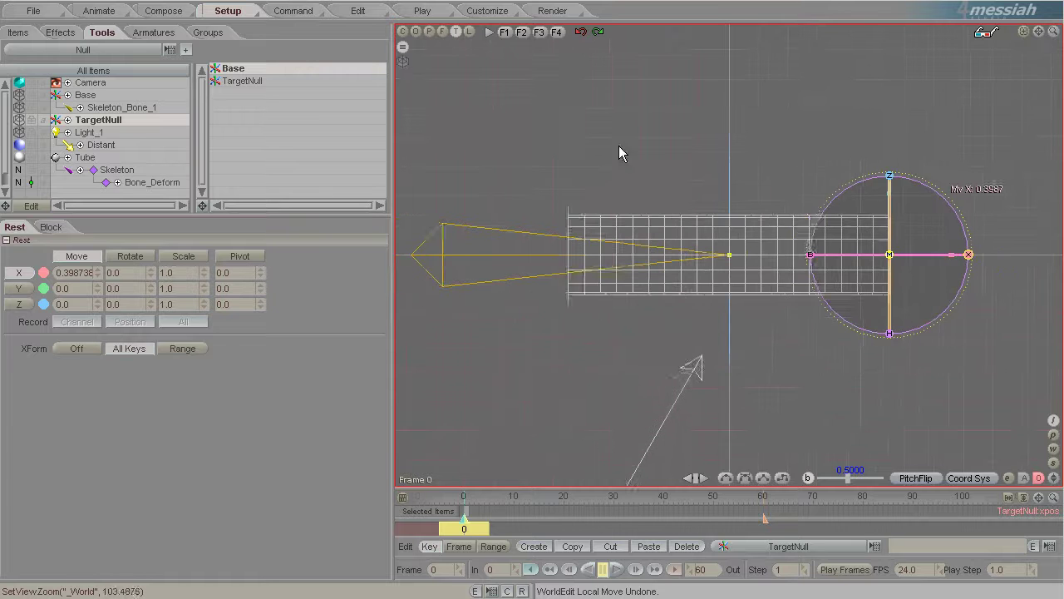
# Step: Set Skeleton_Bone_1's rest X position to 0 so it starts at the Base null
pyautogui.click(124, 107)
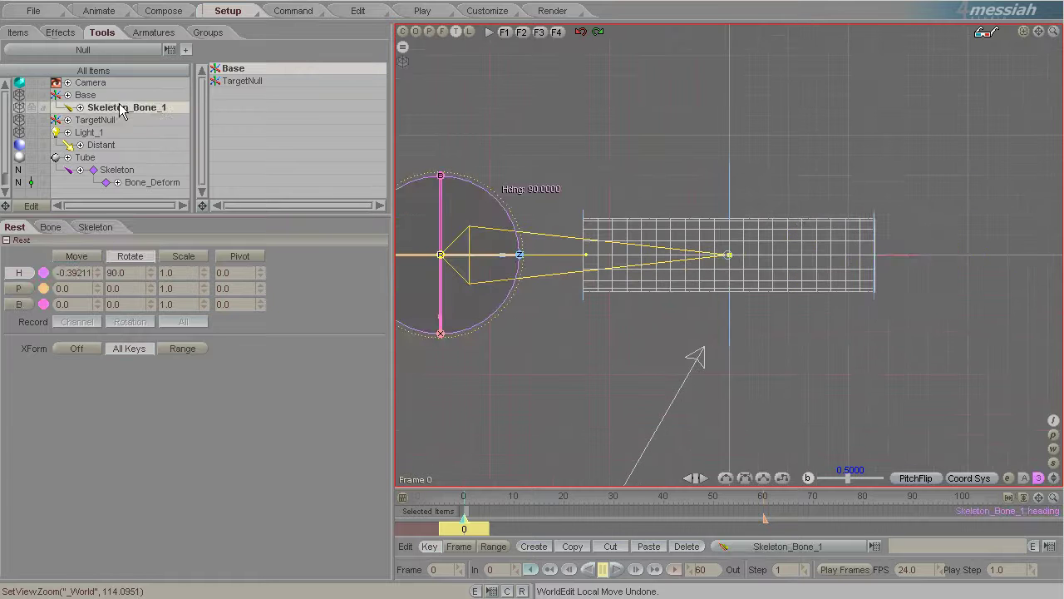
pyautogui.click(68, 273)
pyautogui.write('0')
pyautogui.press('Return')
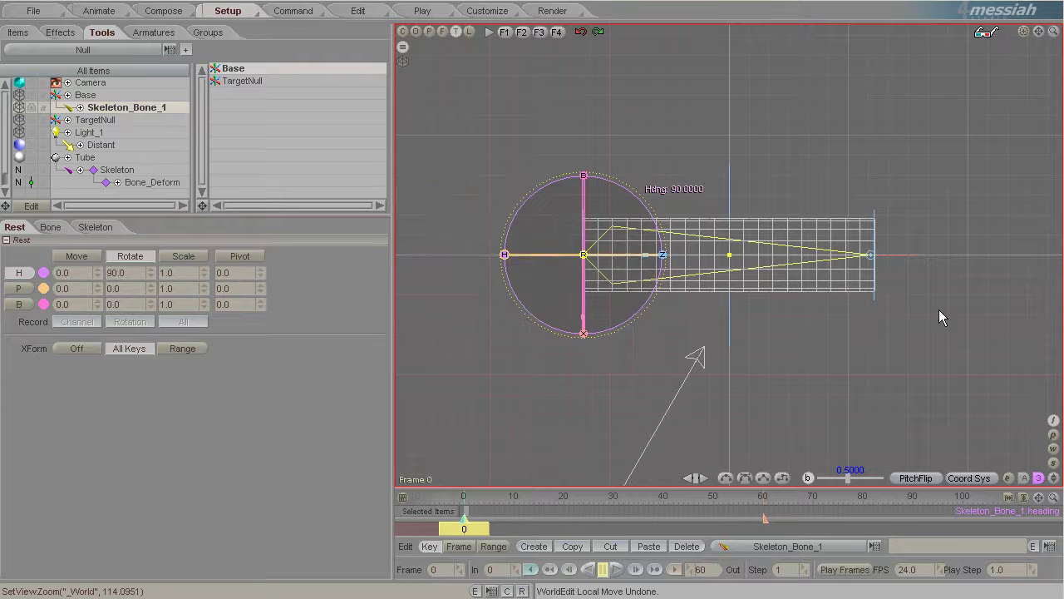
pyautogui.scroll(3, 938, 310)
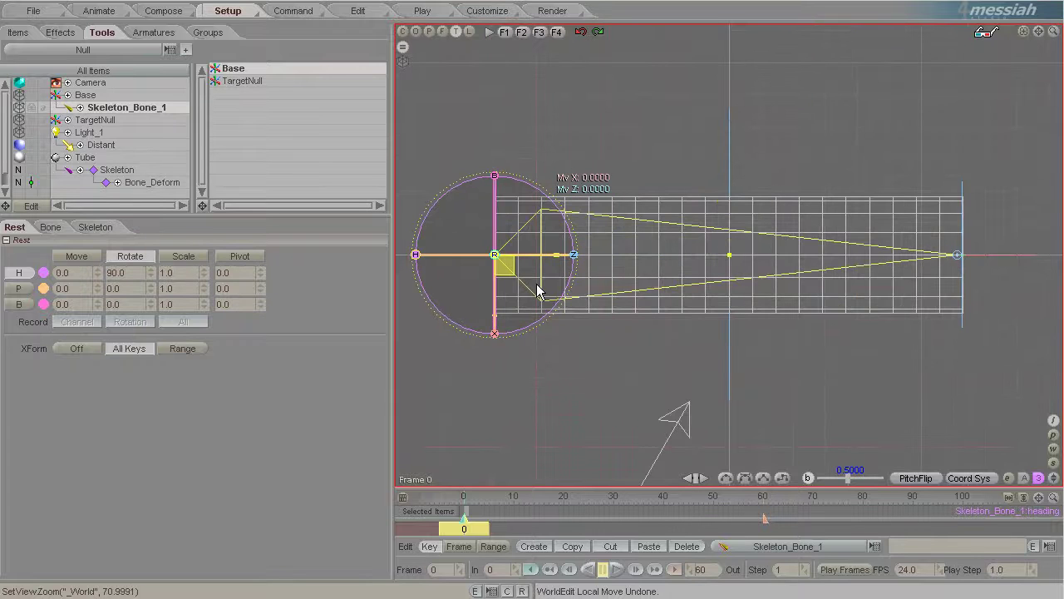
# Step: Try moving Base along X and Z in setup mode to test the parented bone, and undo the moves
pyautogui.click(81, 95)
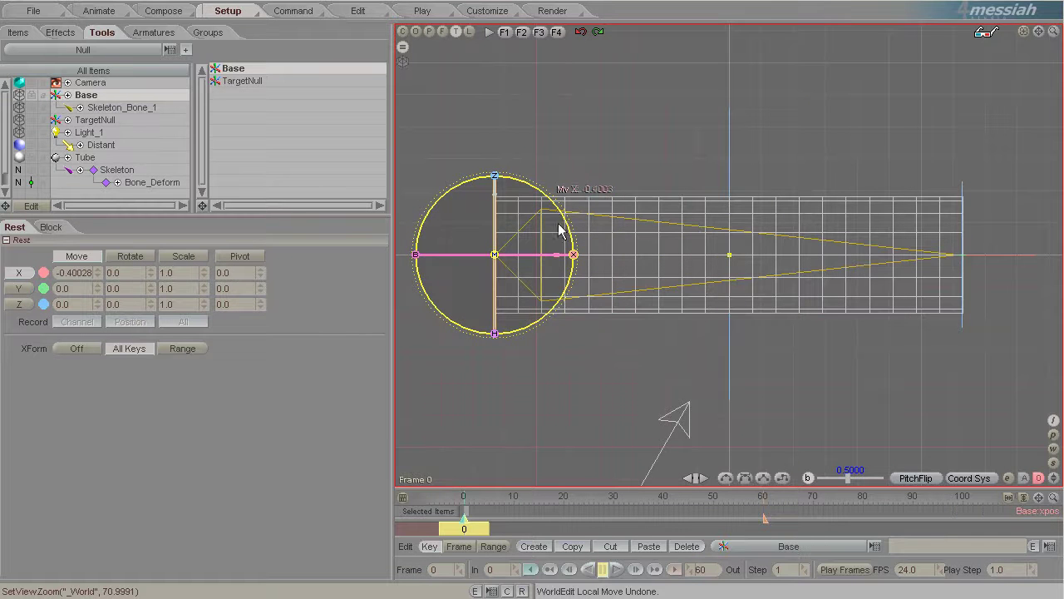
pyautogui.moveTo(584, 241)
pyautogui.mouseDown()
pyautogui.moveTo(647, 241)
pyautogui.moveTo(503, 241)
pyautogui.moveTo(735, 241)
pyautogui.moveTo(586, 241)
pyautogui.mouseUp()
pyautogui.hotkey('ctrl', 'z')
pyautogui.moveTo(495, 176); pyautogui.dragTo(495, 101)
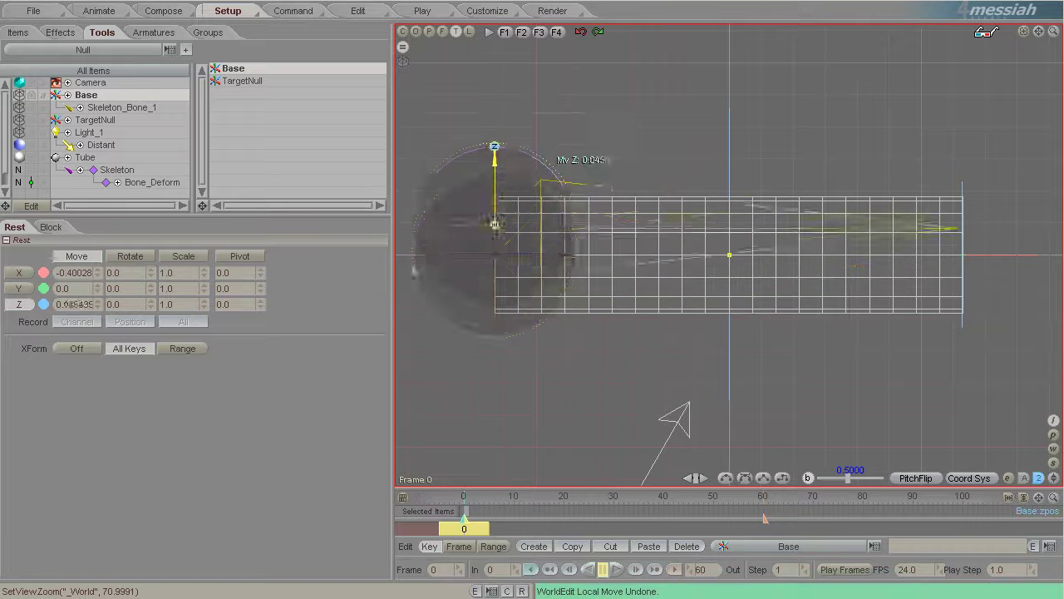
pyautogui.hotkey('ctrl', 'z')
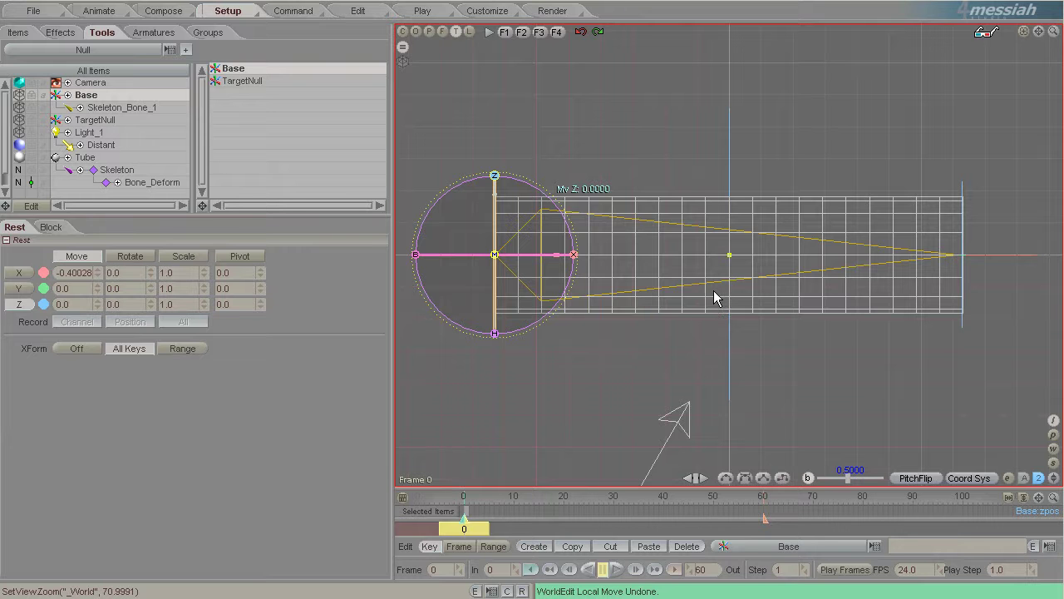
# Step: In animate mode, try rotating Base's heading to test the tube's deformation, and undo the rotation
pyautogui.click(98, 11)
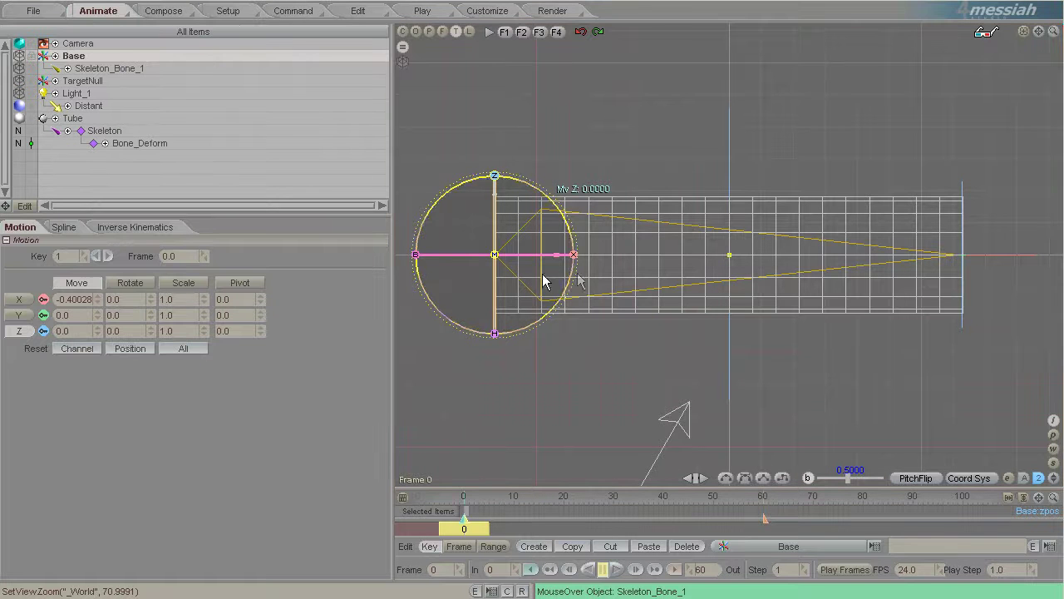
pyautogui.moveTo(577, 240); pyautogui.dragTo(413, 291)
pyautogui.hotkey('ctrl', 'z')
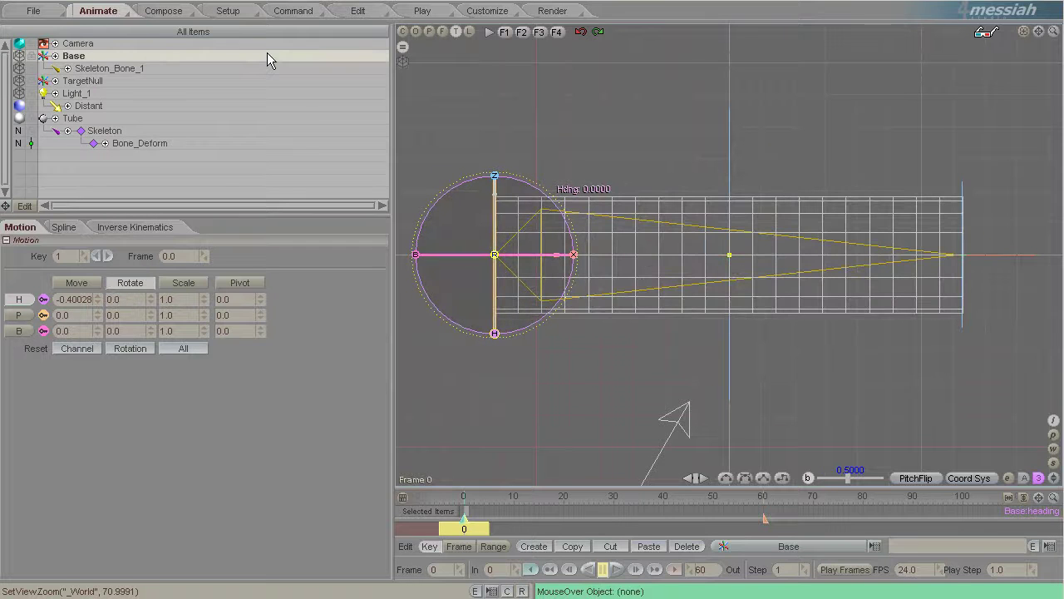
pyautogui.click(404, 48)
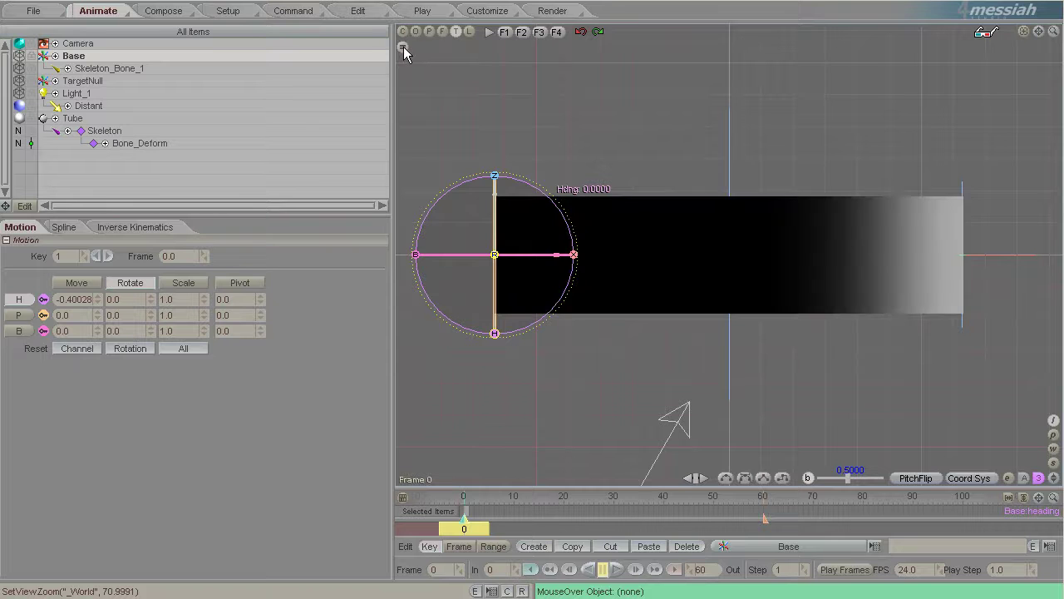
pyautogui.click(403, 48)
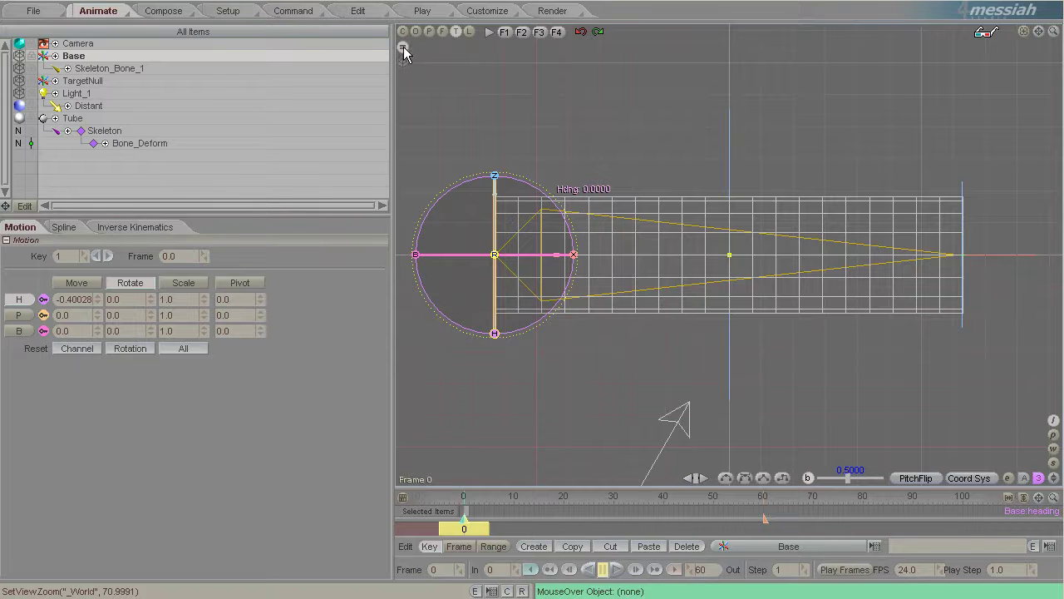
# Step: In setup mode, make Skeleton_Bone_1 a muscle bone and set its target to TargetNull
pyautogui.click(162, 144)
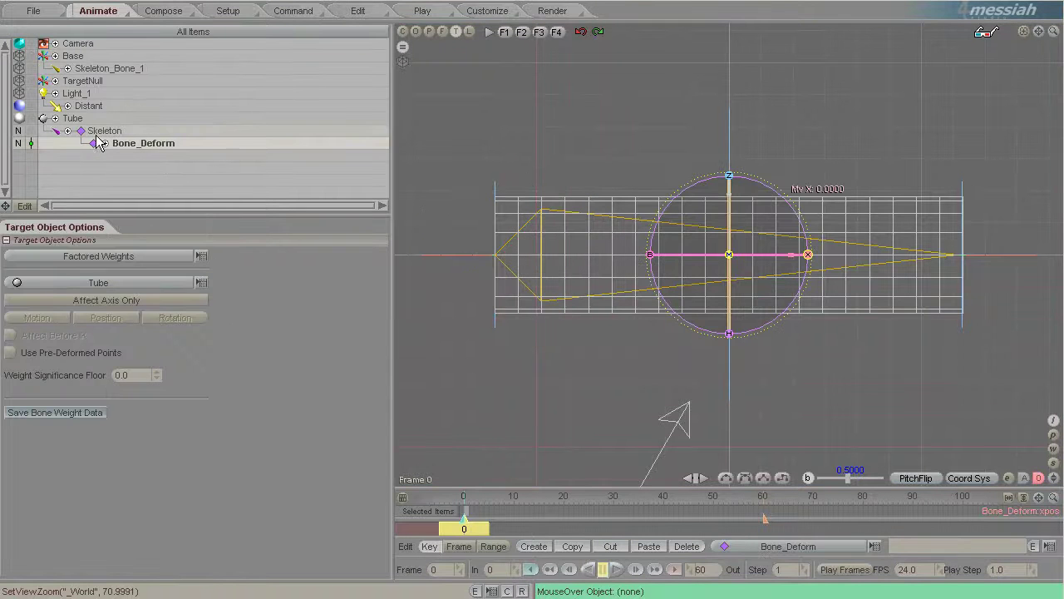
pyautogui.click(117, 68)
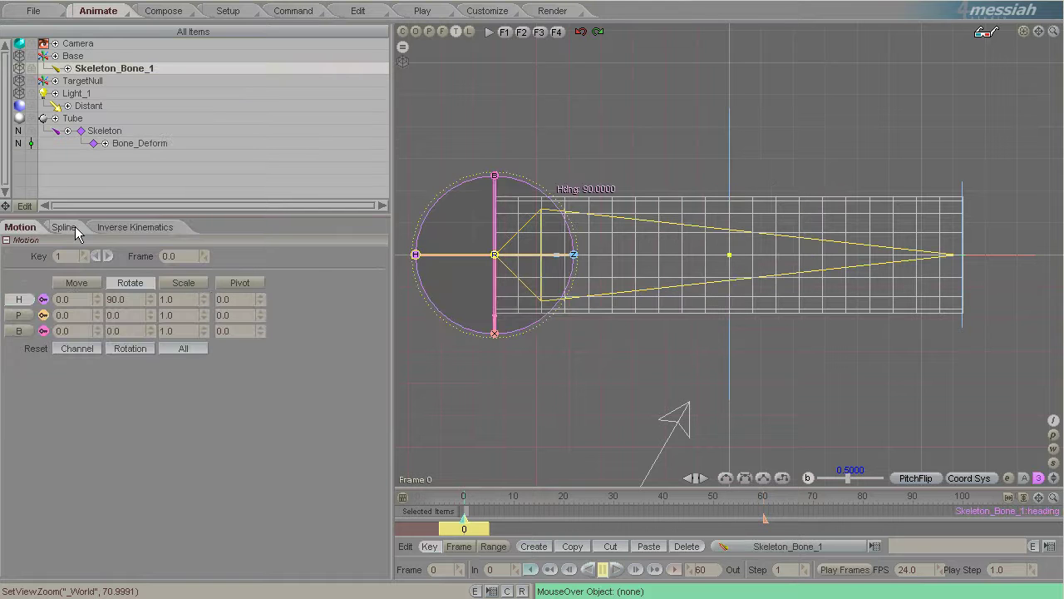
pyautogui.click(228, 11)
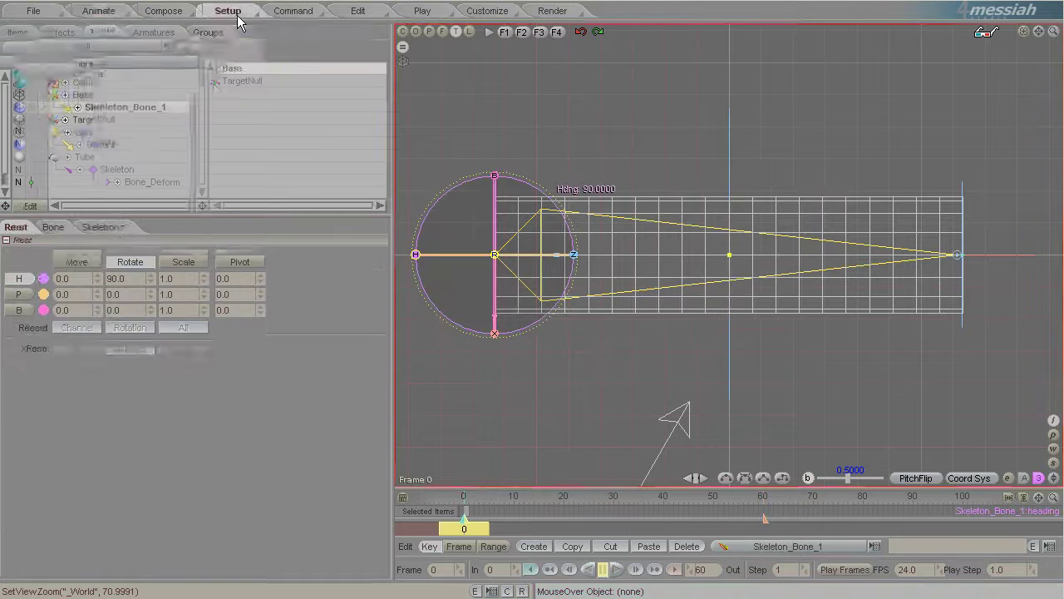
pyautogui.click(55, 229)
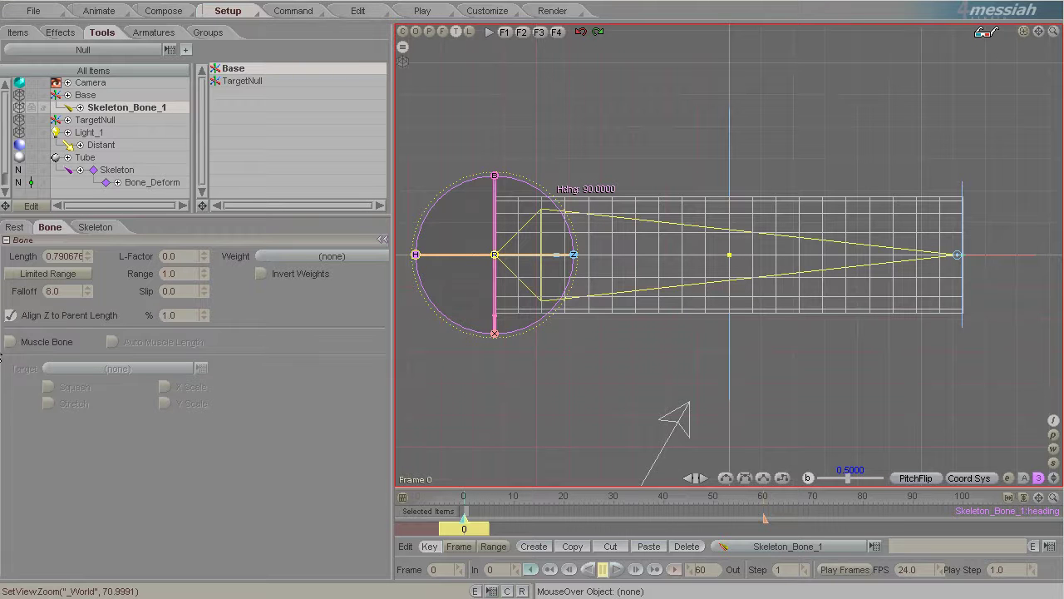
pyautogui.click(10, 342)
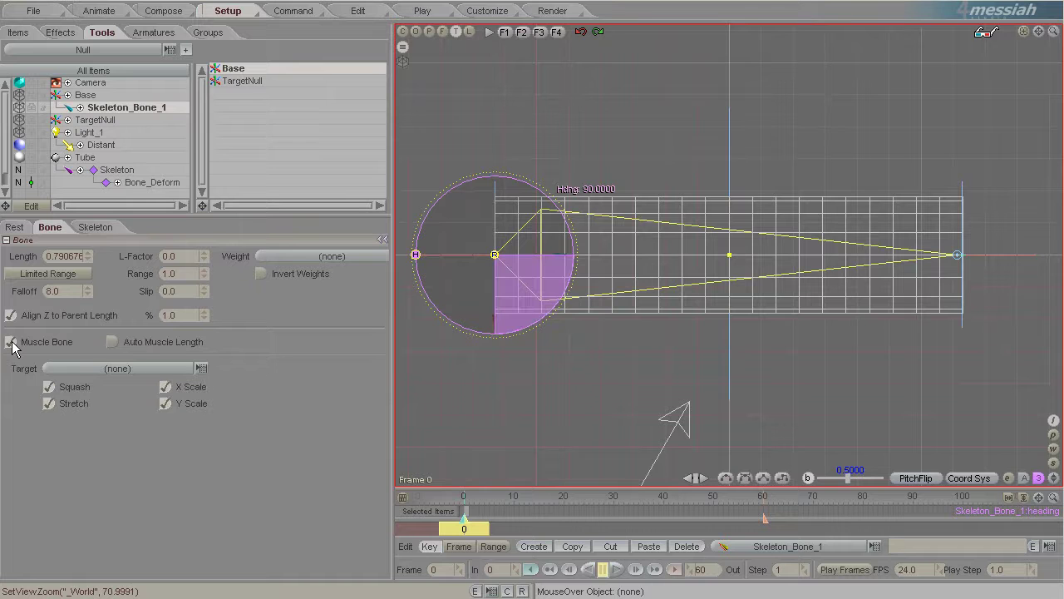
pyautogui.click(104, 369)
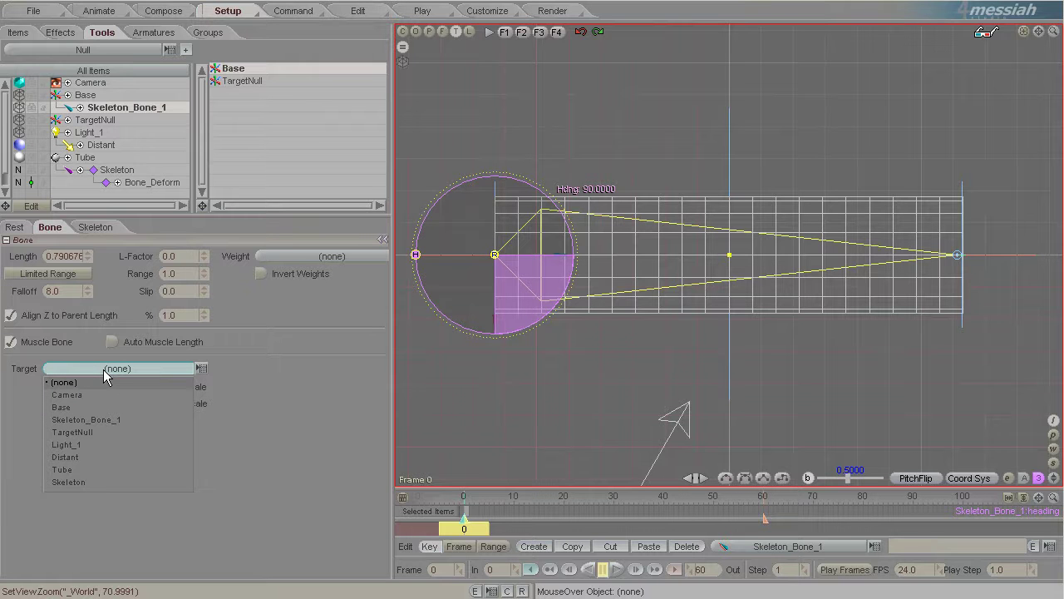
pyautogui.click(102, 431)
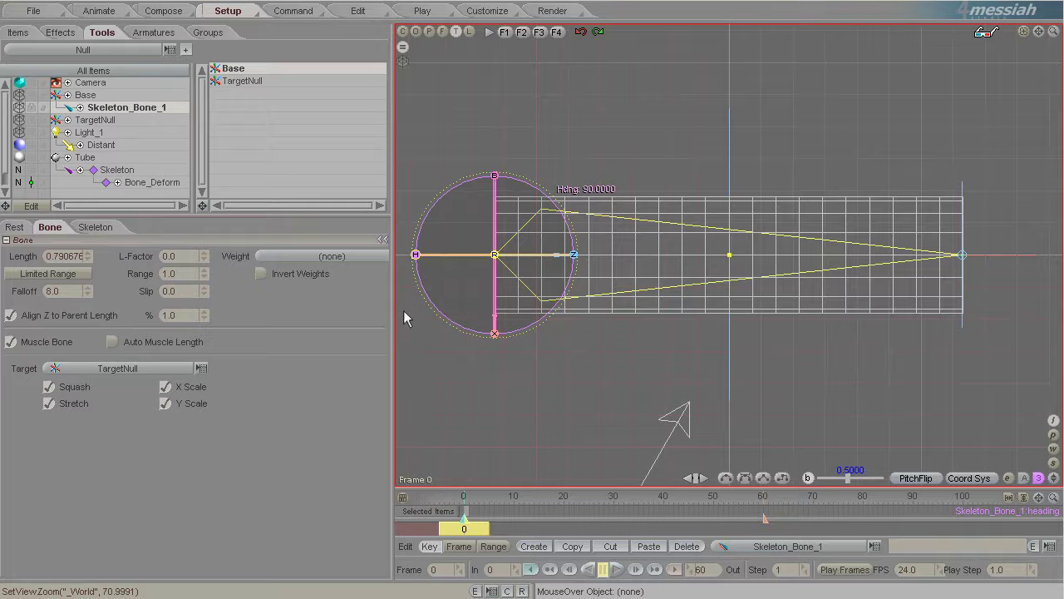
# Step: In animate mode, move TargetNull along X to squash the tube, leaving it at about 0.187 in shaded display
pyautogui.click(106, 12)
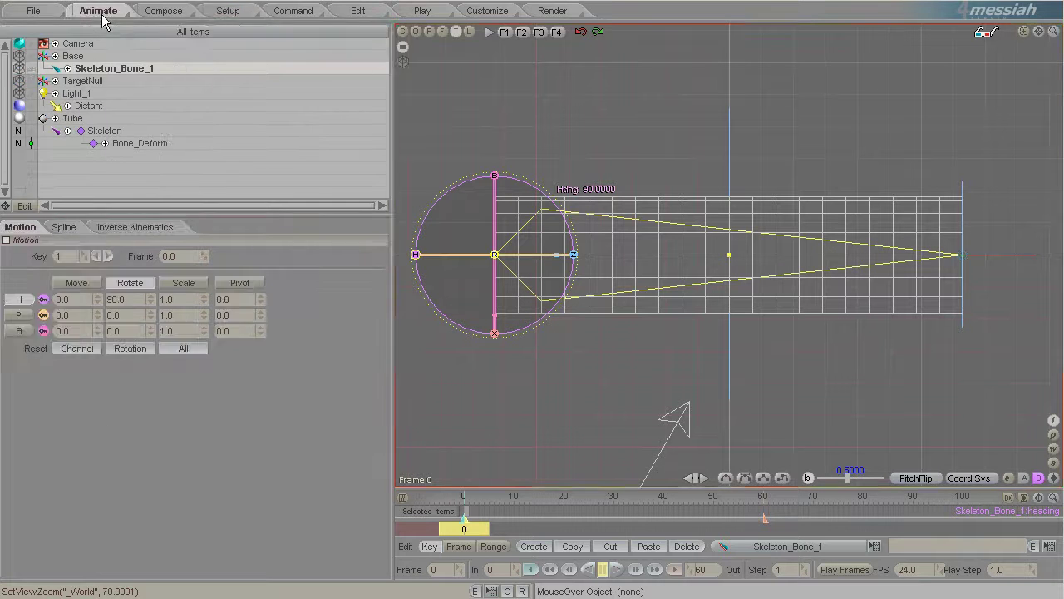
pyautogui.click(112, 82)
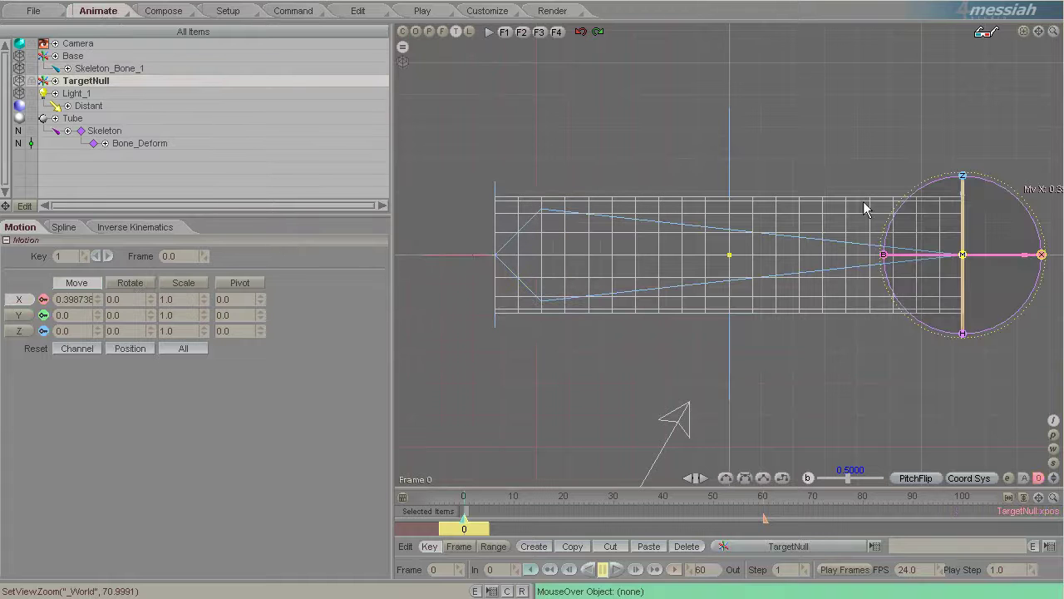
pyautogui.moveTo(1043, 259); pyautogui.dragTo(394, 282)
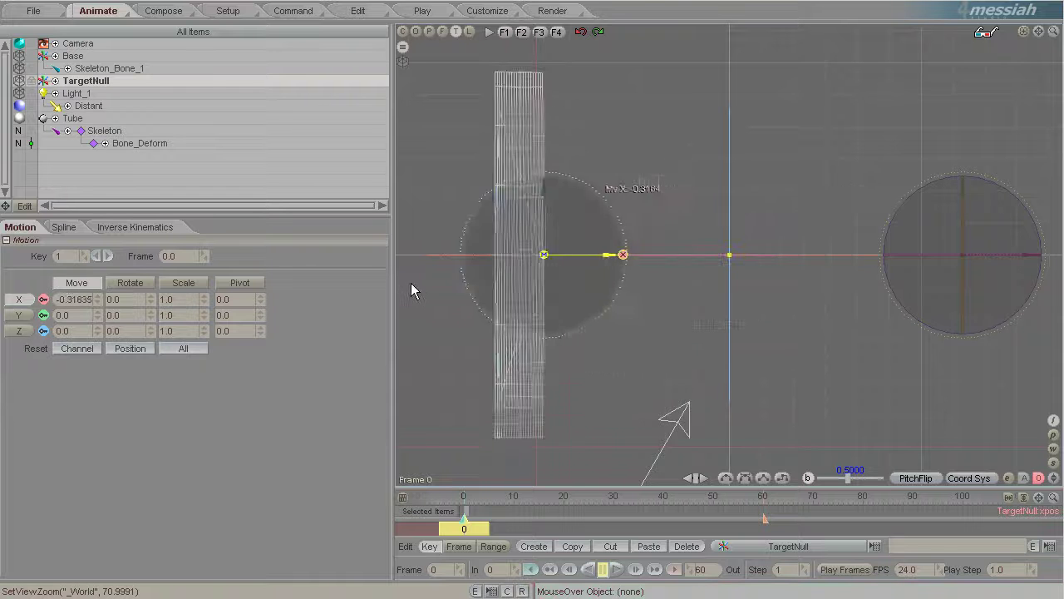
pyautogui.moveTo(411, 283)
pyautogui.mouseDown()
pyautogui.moveTo(430, 292)
pyautogui.moveTo(394, 290)
pyautogui.moveTo(410, 287)
pyautogui.mouseUp()
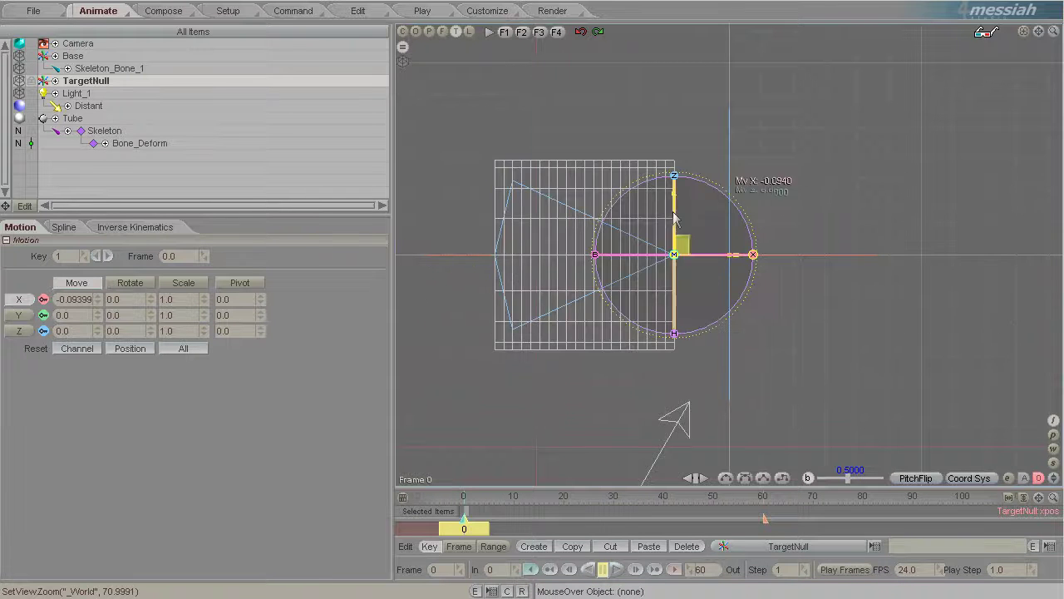
pyautogui.click(403, 48)
pyautogui.moveTo(746, 263); pyautogui.dragTo(911, 263)
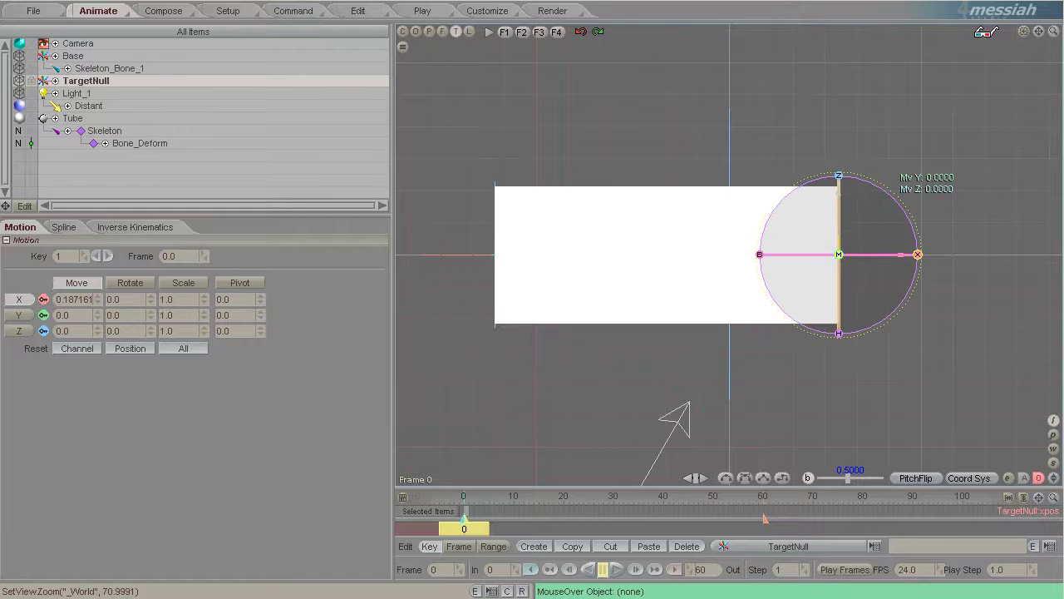
# Step: Set the Tube's display to Smooth and move TargetNull back and forth along X, ending at about 0.471
pyautogui.click(19, 118)
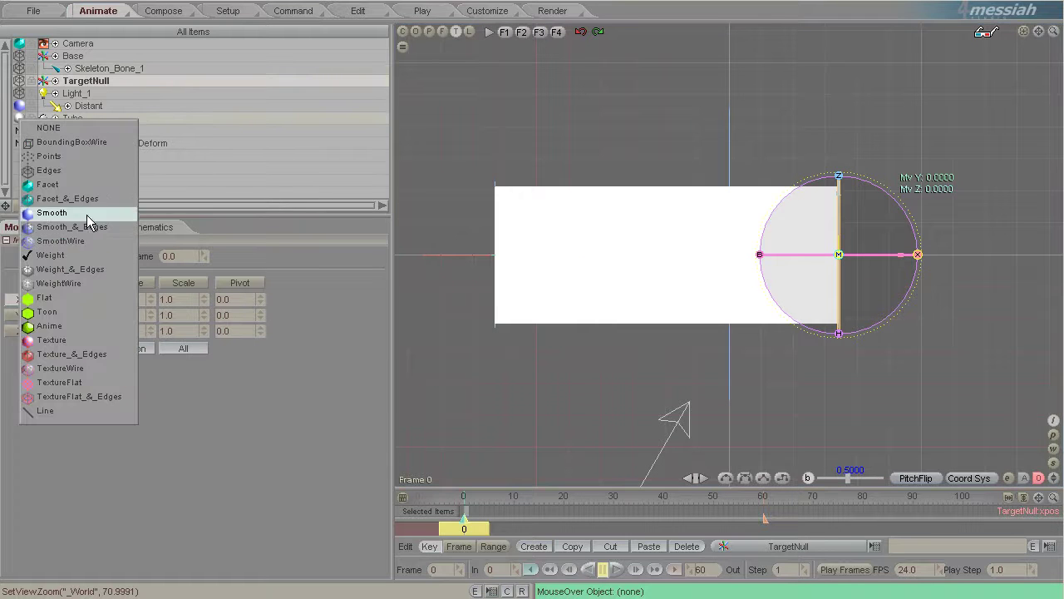
pyautogui.click(52, 212)
pyautogui.moveTo(919, 261); pyautogui.dragTo(1063, 261)
pyautogui.moveTo(385, 292); pyautogui.dragTo(751, 247)
pyautogui.scroll(-8, 751, 247)
pyautogui.moveTo(410, 283); pyautogui.dragTo(902, 330)
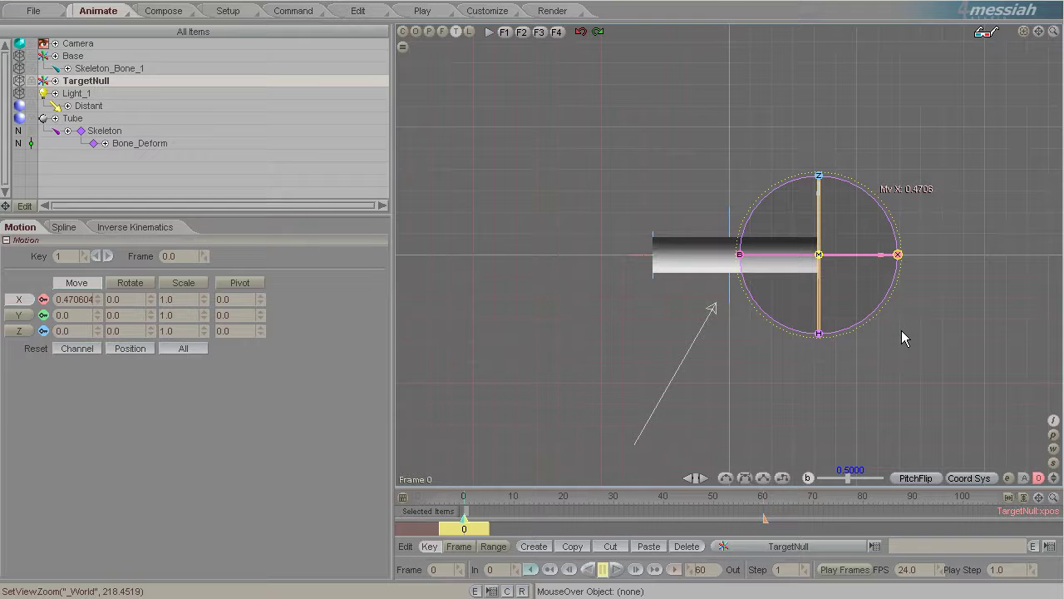
pyautogui.scroll(5, 901, 330)
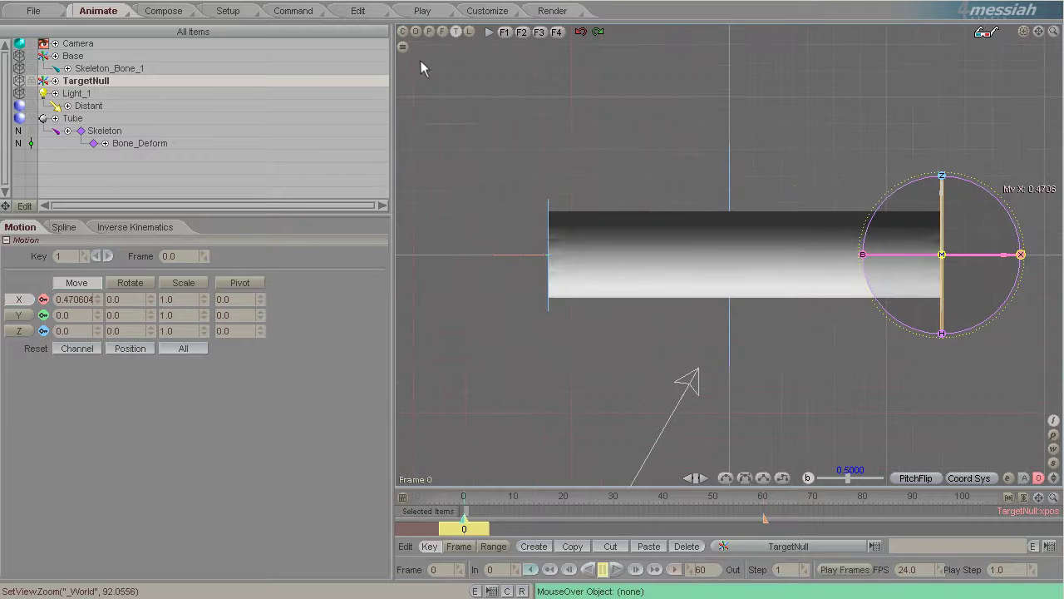
# Step: Move Base with its bone to the end of the item list and shift TargetNull along X to test the tube's squash
pyautogui.click(75, 56)
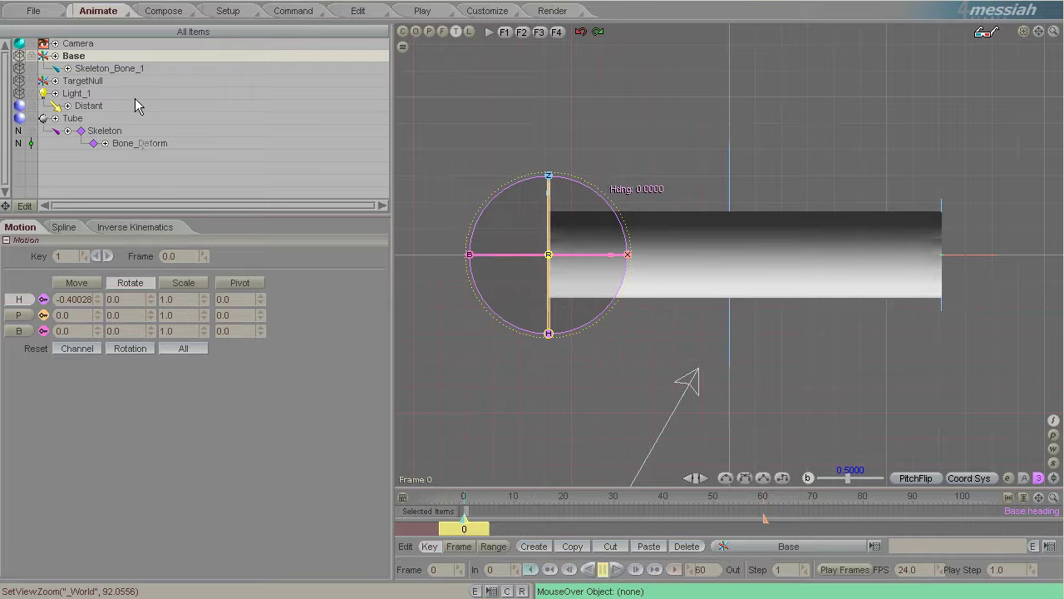
pyautogui.moveTo(146, 146); pyautogui.dragTo(105, 166)
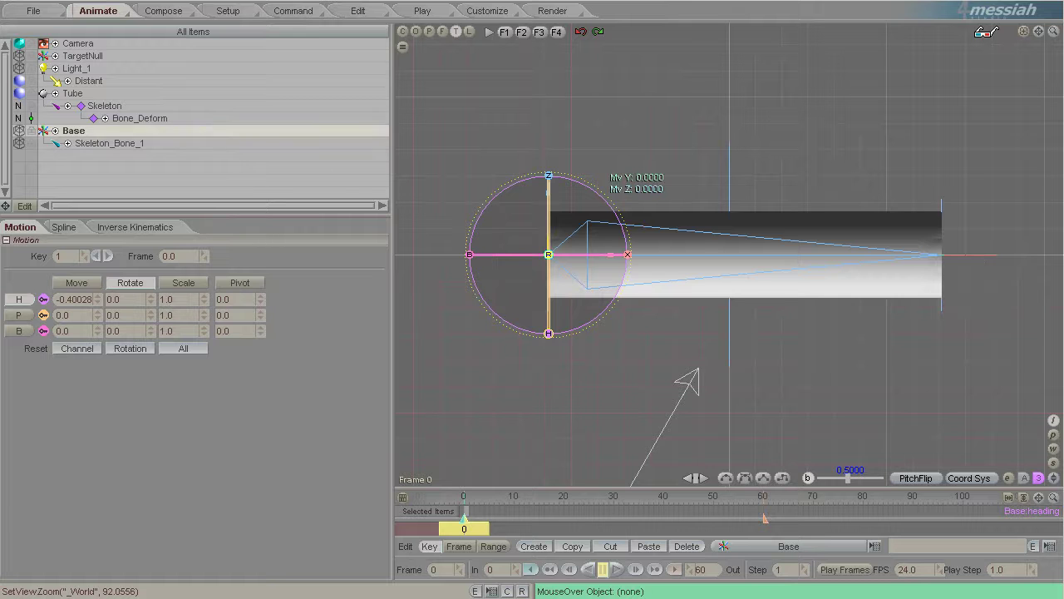
pyautogui.click(126, 57)
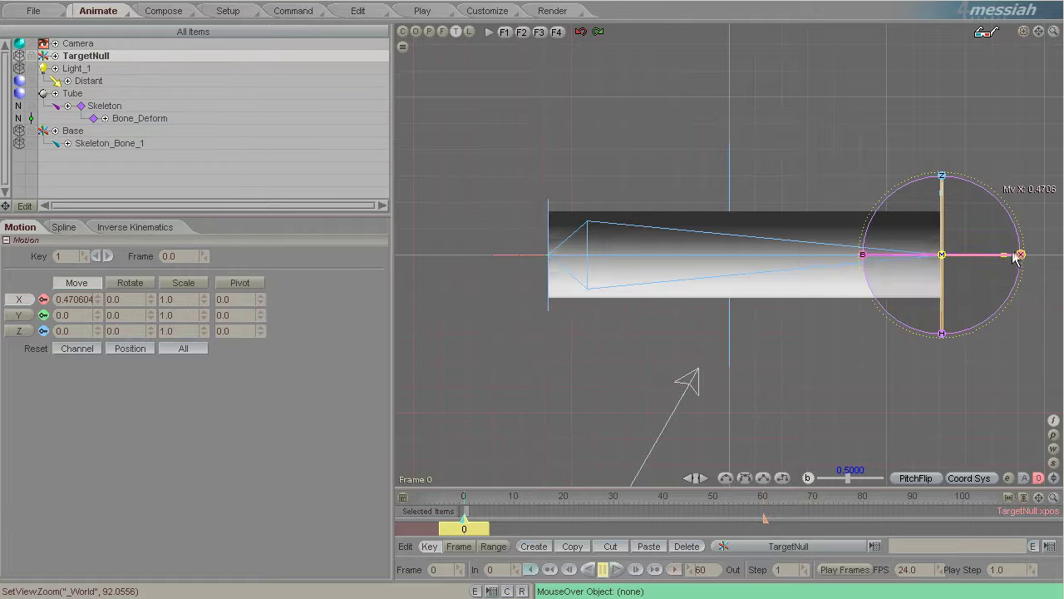
pyautogui.moveTo(1021, 260); pyautogui.dragTo(411, 285)
# Step: Turn off Squash on Skeleton_Bone_1 in setup mode and test it in animate mode by moving TargetNull back and forth along X
pyautogui.click(134, 141)
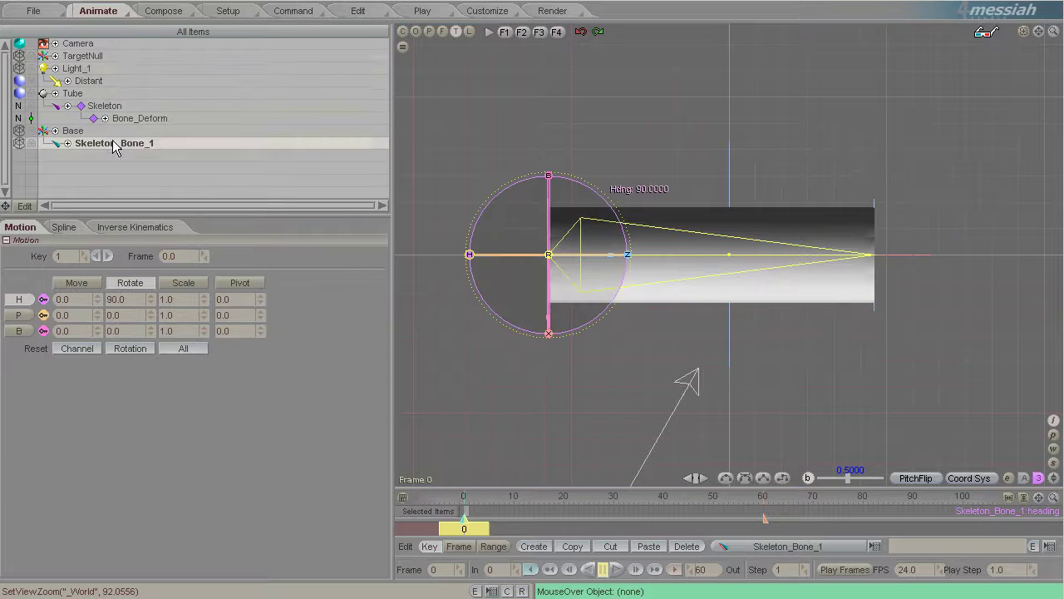
pyautogui.click(228, 11)
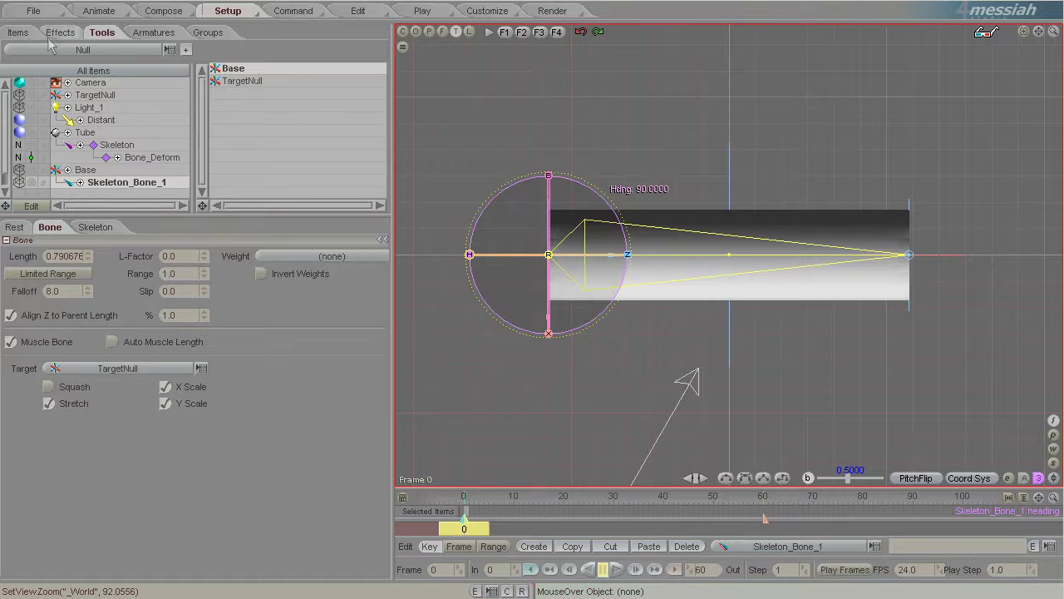
pyautogui.click(91, 12)
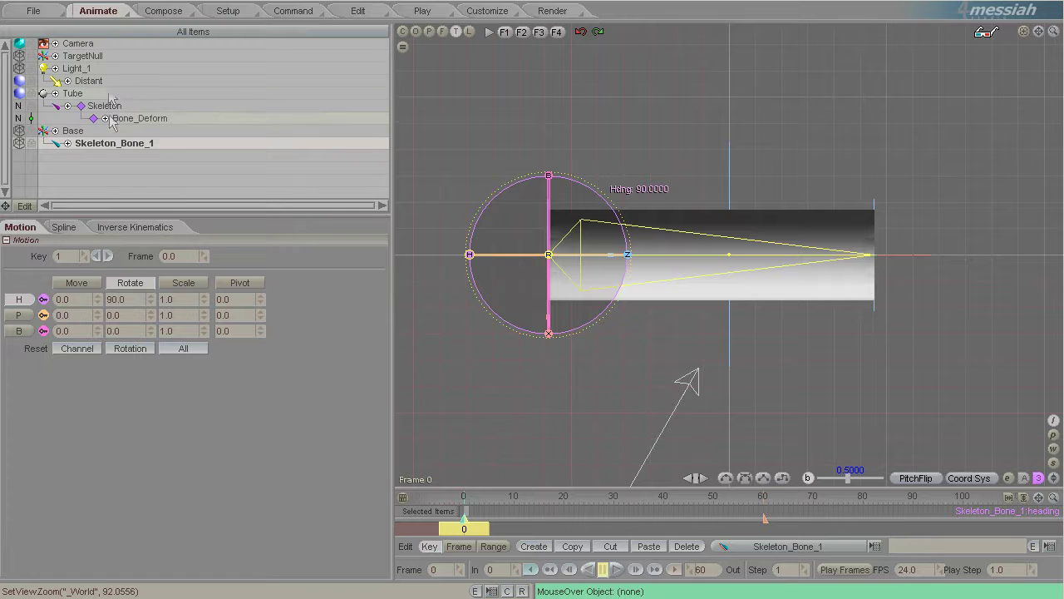
pyautogui.click(110, 56)
pyautogui.moveTo(955, 254); pyautogui.dragTo(1063, 254)
pyautogui.moveTo(412, 283); pyautogui.dragTo(410, 284)
# Step: In setup mode, collapse the items under Tube and turn off Stretch on Skeleton_Bone_1
pyautogui.click(216, 13)
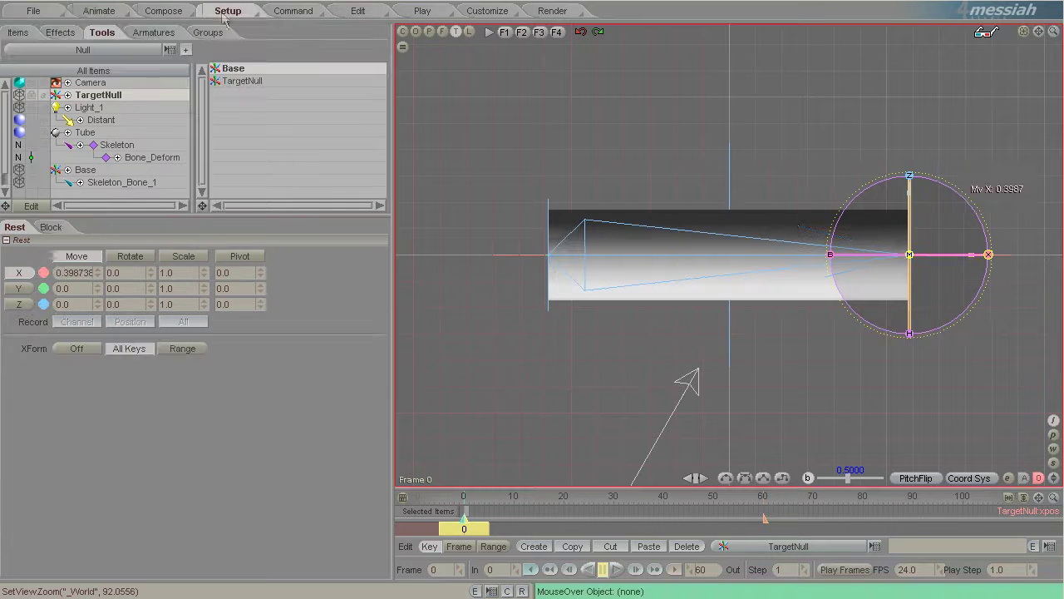
pyautogui.click(146, 157)
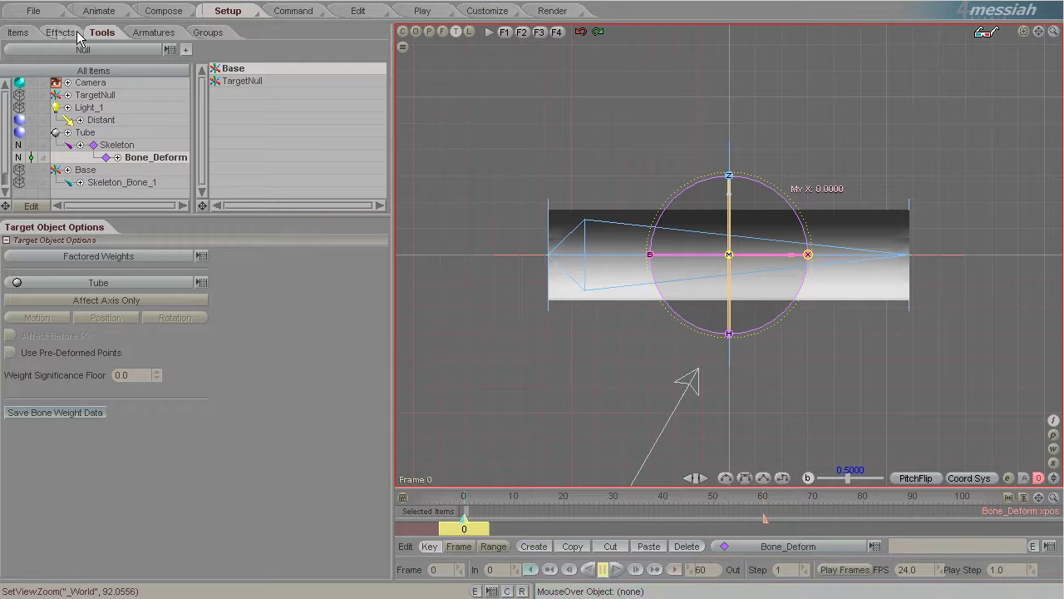
pyautogui.click(129, 182)
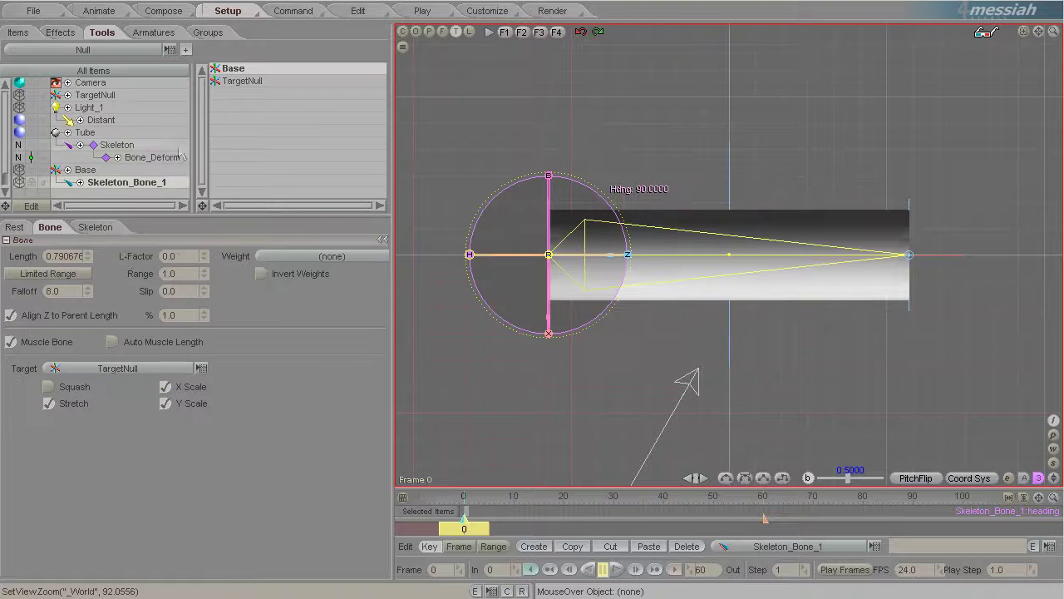
pyautogui.click(55, 134)
pyautogui.click(128, 157)
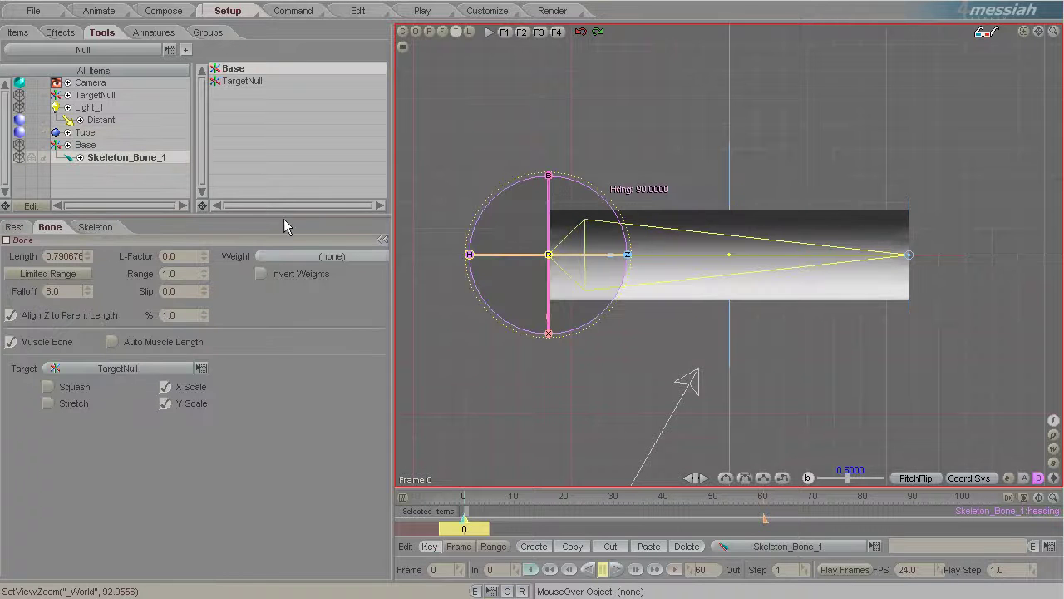
# Step: In animate mode, move TargetNull back and forth along X to test the tube with both Squash and Stretch off
pyautogui.click(105, 10)
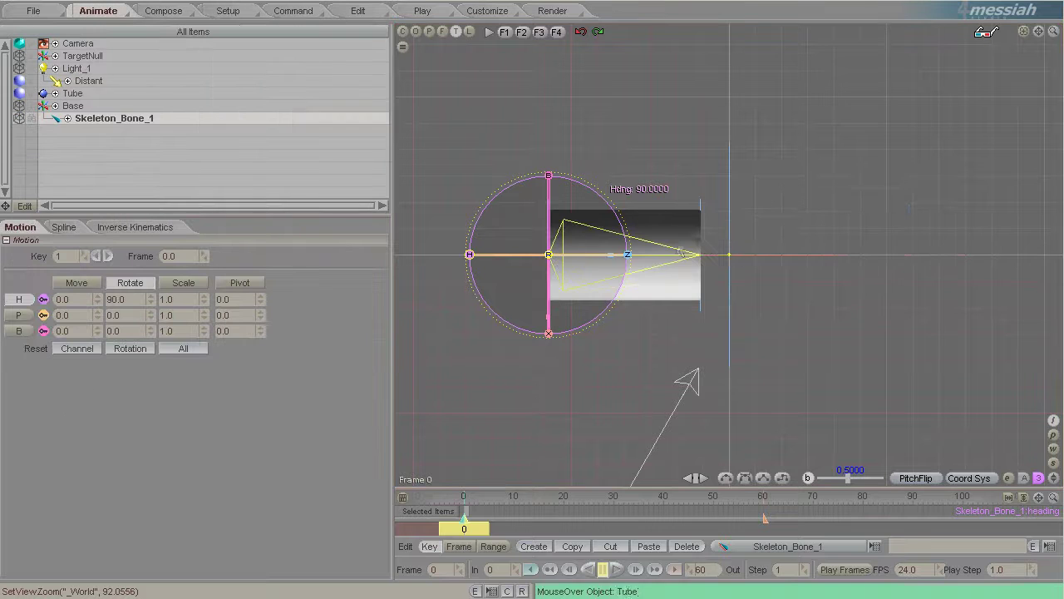
pyautogui.click(115, 97)
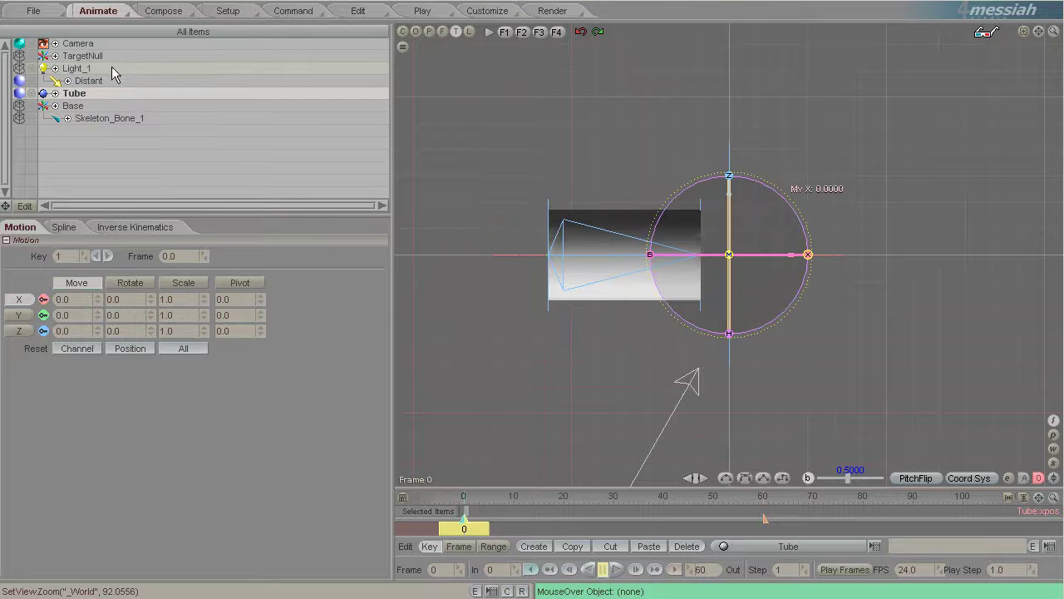
pyautogui.click(109, 59)
pyautogui.moveTo(781, 256); pyautogui.dragTo(1063, 258)
pyautogui.moveTo(392, 292); pyautogui.dragTo(411, 282)
# Step: Enable Squash and Stretch but disable X Scale and Y Scale on Skeleton_Bone_1, and test by moving TargetNull along X, ending at about 0.382
pyautogui.click(228, 12)
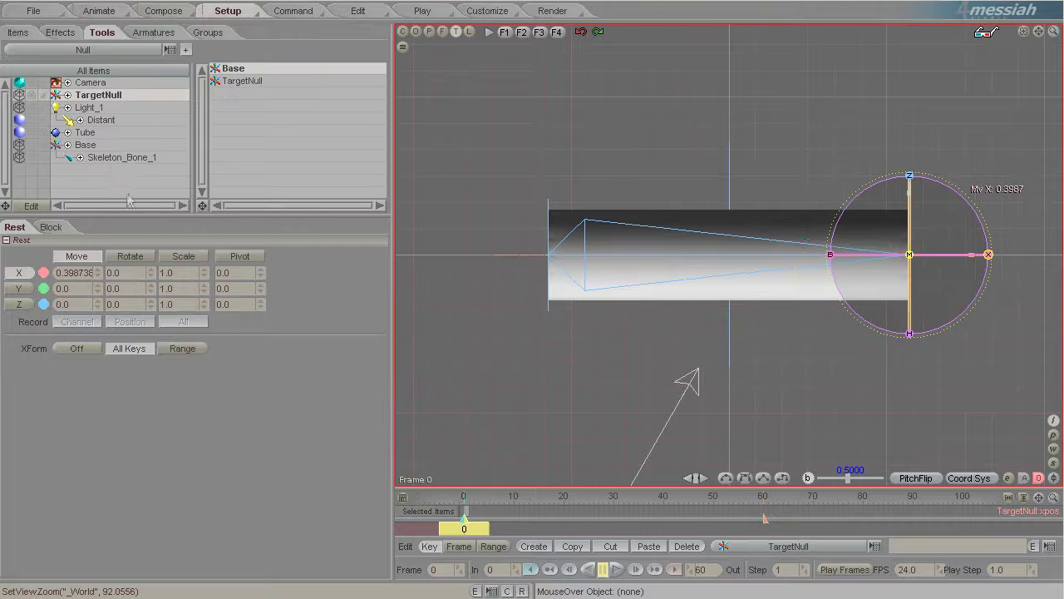
pyautogui.click(123, 157)
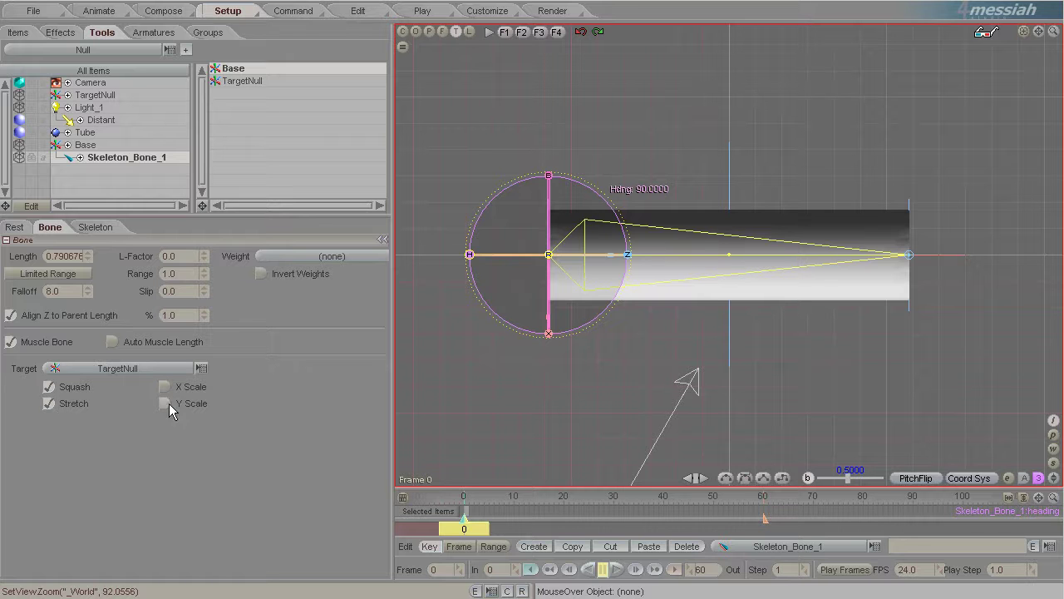
pyautogui.click(98, 10)
pyautogui.click(110, 57)
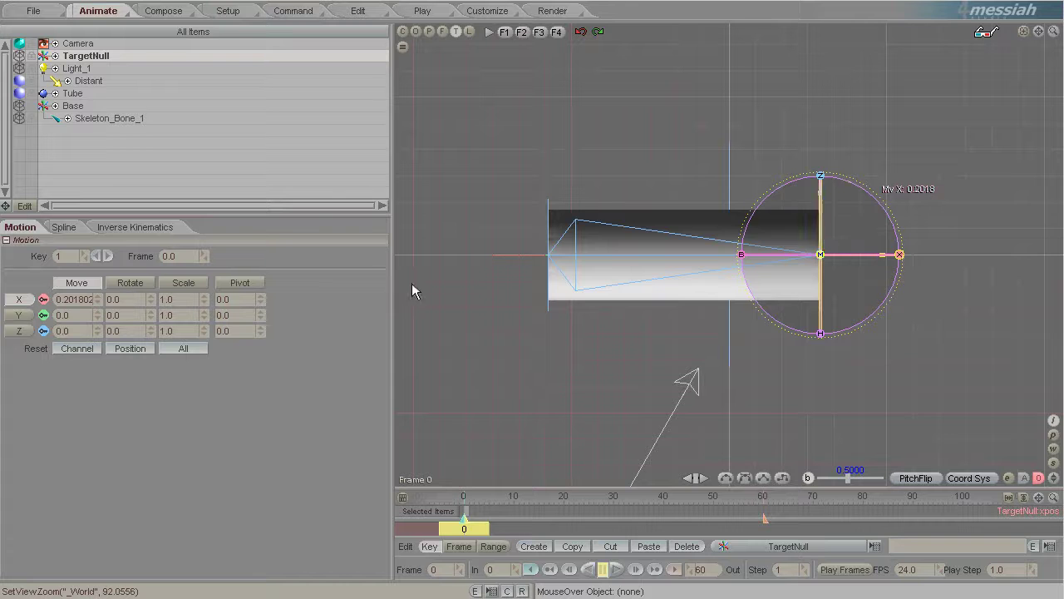
pyautogui.moveTo(390, 283)
pyautogui.mouseDown()
pyautogui.moveTo(444, 282)
pyautogui.moveTo(266, 282)
pyautogui.moveTo(422, 283)
pyautogui.moveTo(410, 283)
pyautogui.mouseUp()
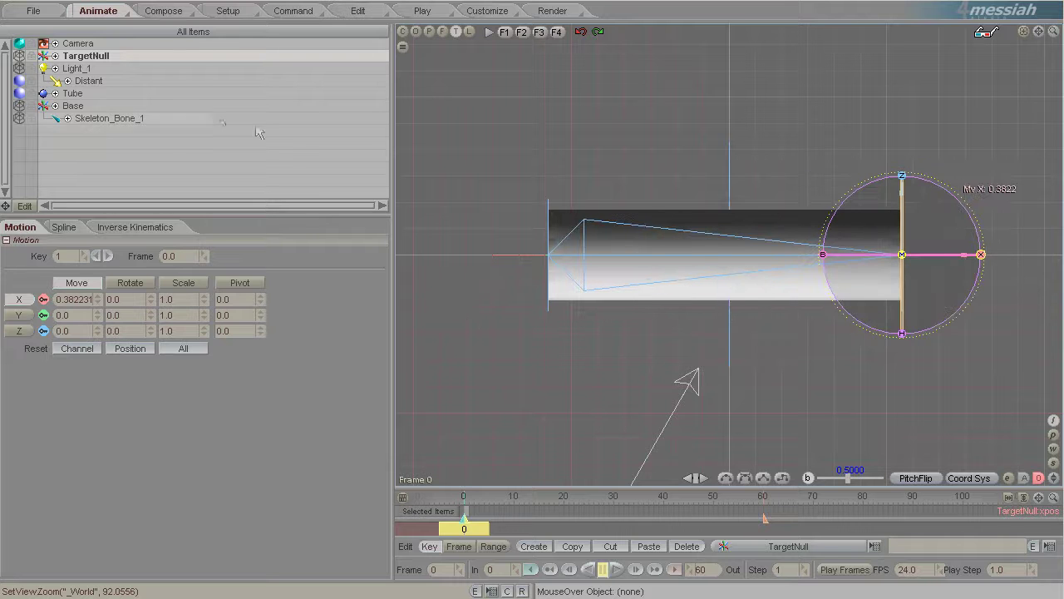
# Step: Turn X Scale and Y Scale back on for Skeleton_Bone_1 in setup mode and return to animate mode
pyautogui.click(228, 11)
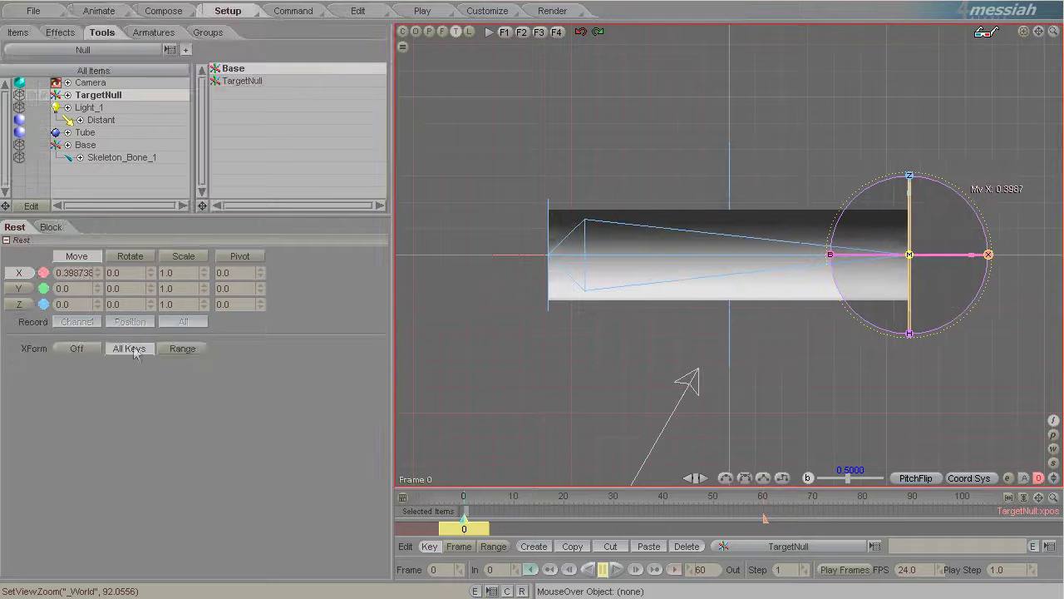
pyautogui.click(125, 158)
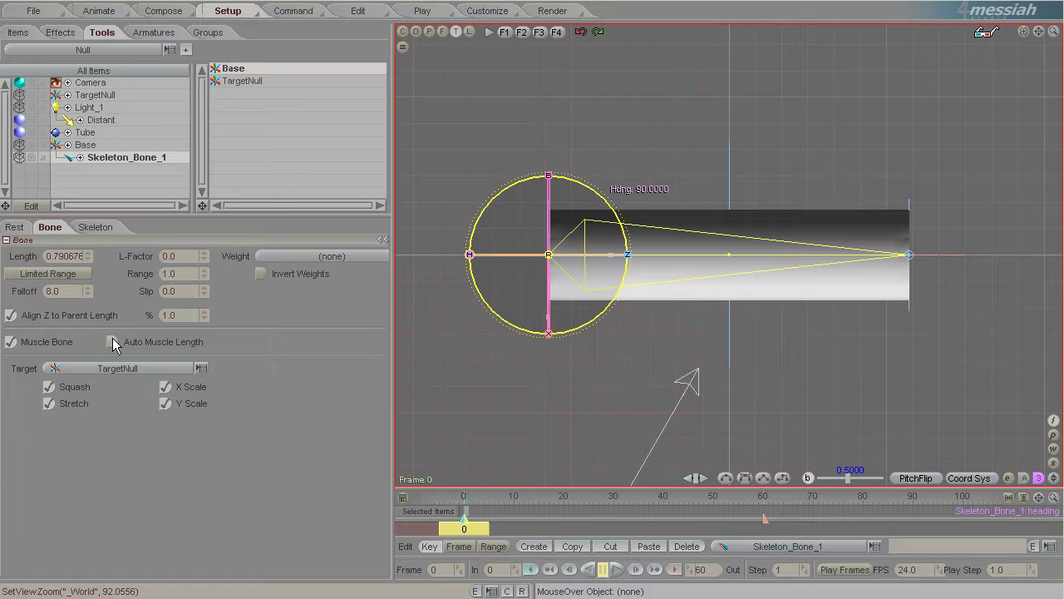
pyautogui.click(98, 10)
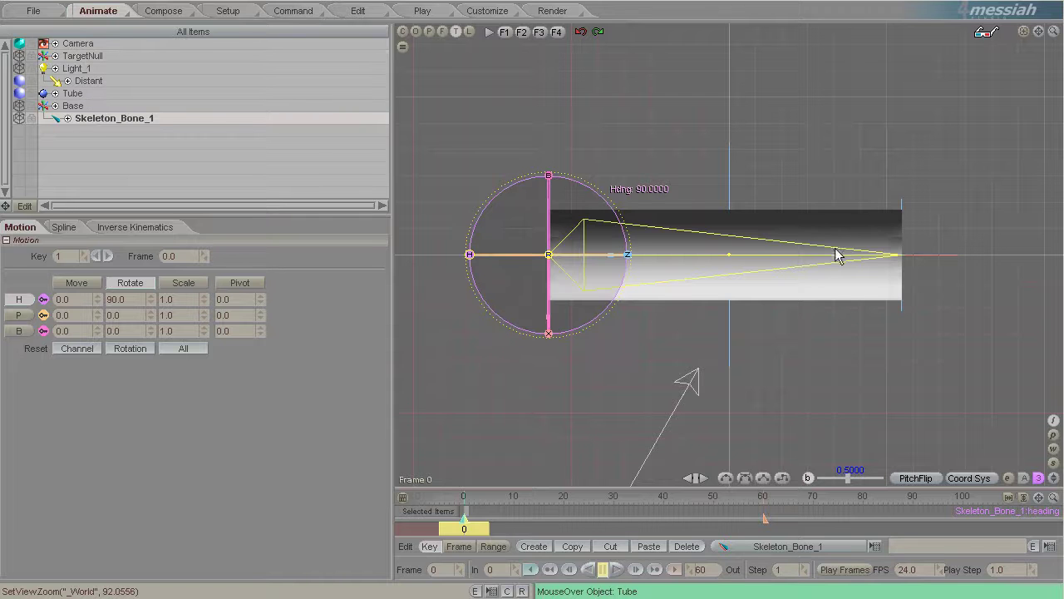
# Step: In setup mode, turn off Muscle Bone on Skeleton_Bone_1 and try changing its length, leaving it at about 0.391
pyautogui.click(227, 11)
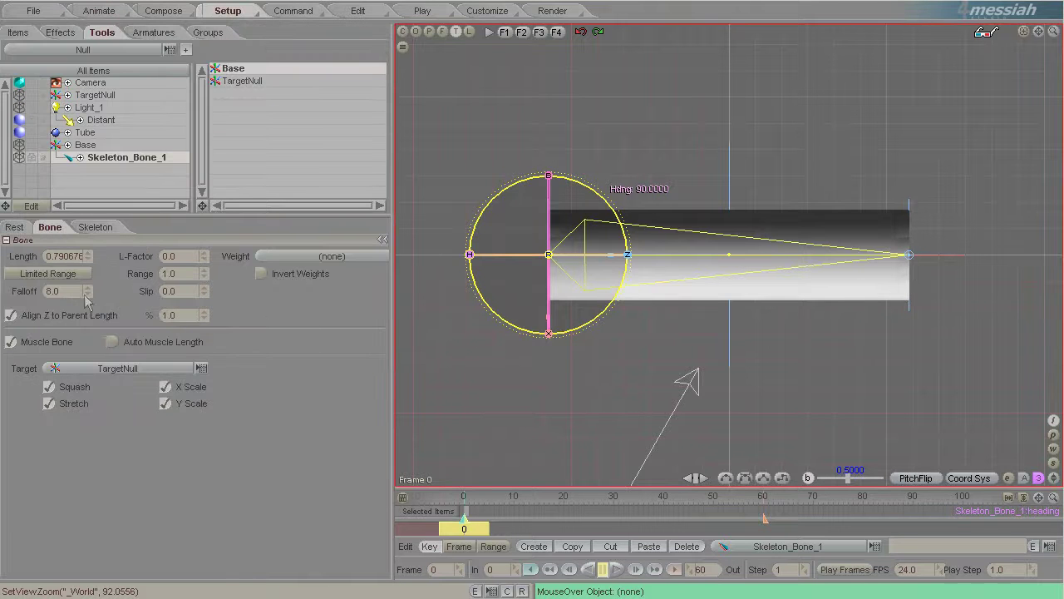
pyautogui.moveTo(411, 290); pyautogui.dragTo(90, 256)
pyautogui.hotkey('ctrl', 'z')
pyautogui.click(10, 342)
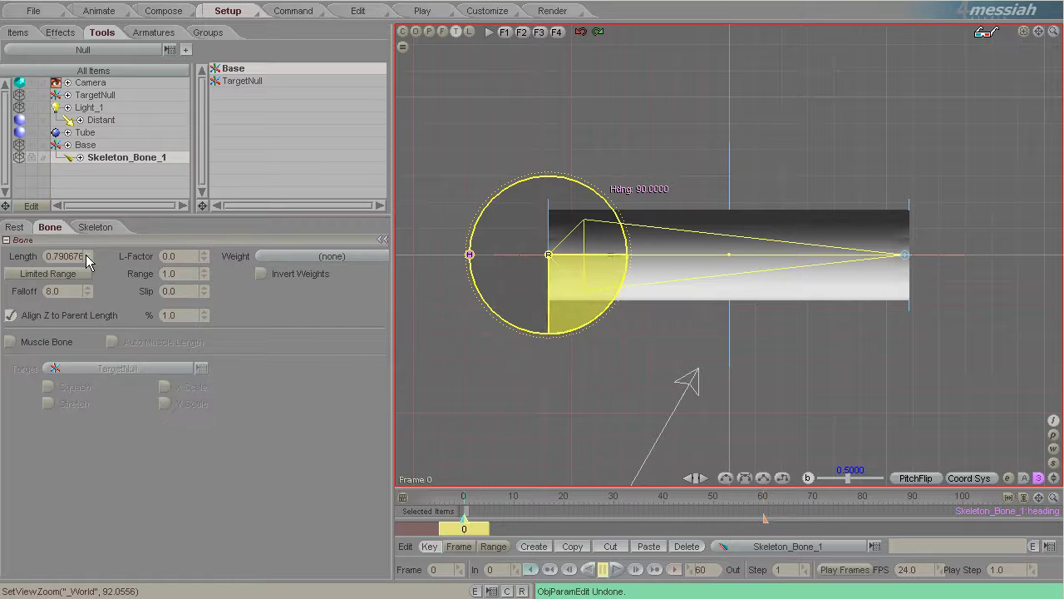
pyautogui.hotkey('ctrl', 'z')
pyautogui.hotkey('ctrl', 'z')
pyautogui.hotkey('ctrl', 'z')
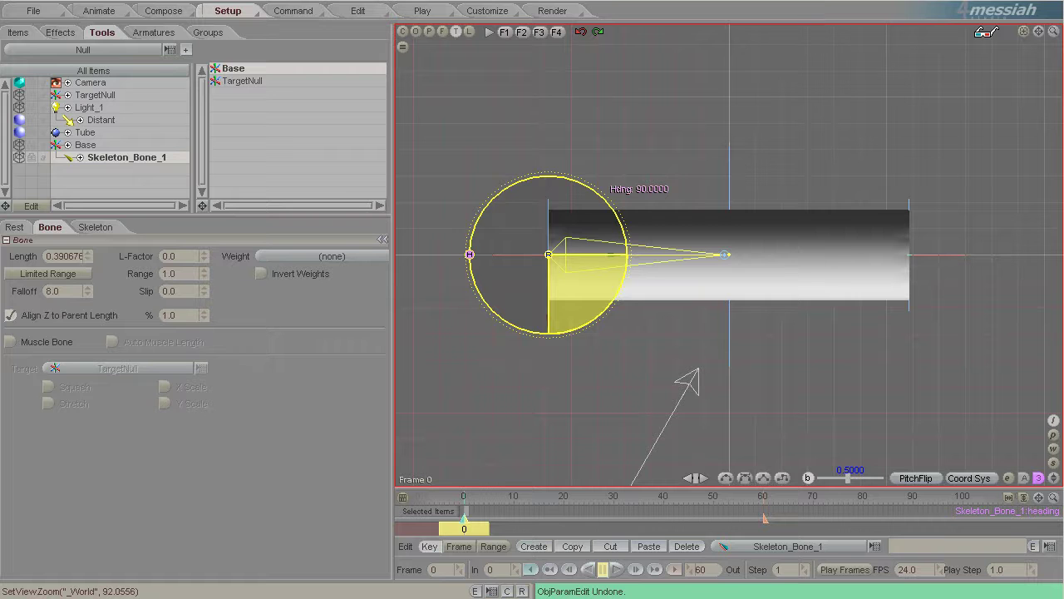
# Step: Make Skeleton_Bone_1 a muscle bone again and enable Auto Muscle Length
pyautogui.click(11, 341)
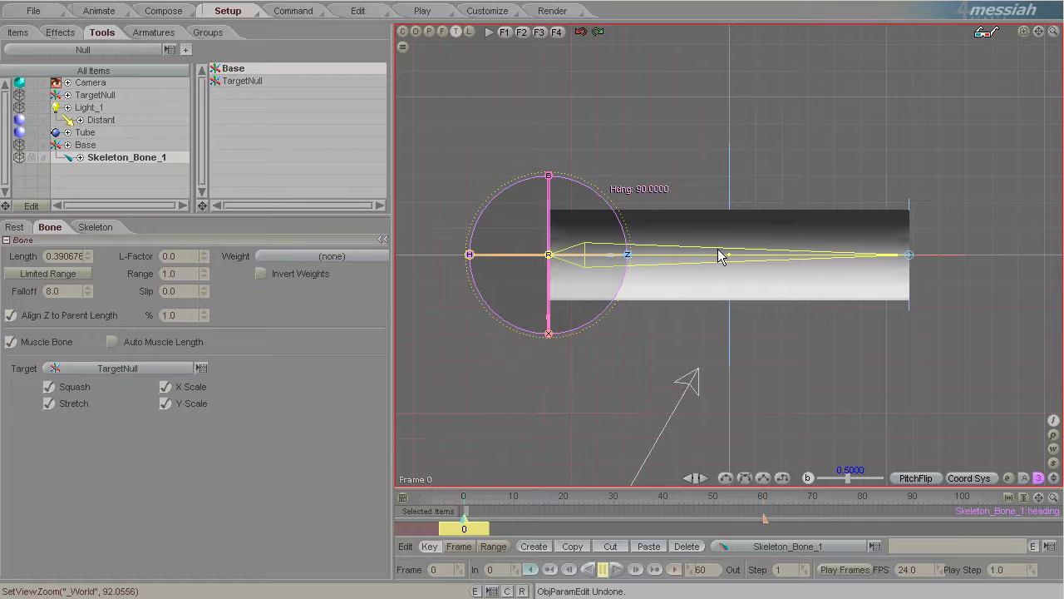
pyautogui.click(114, 341)
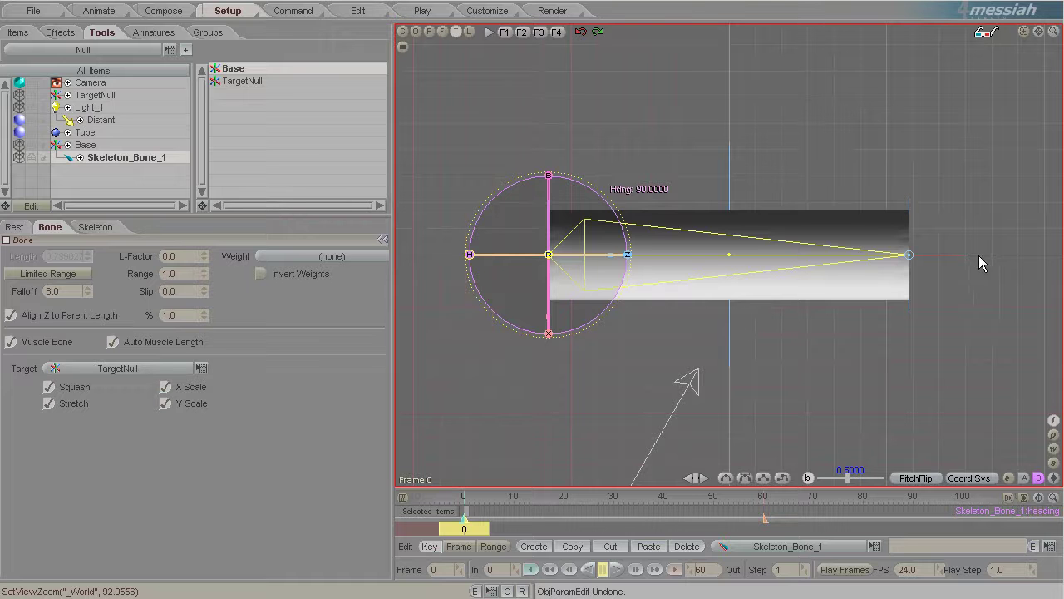
# Step: In animate mode, move TargetNull along X to about -0.003 and shift it along Z to test the tube's deformation
pyautogui.click(98, 10)
pyautogui.click(86, 56)
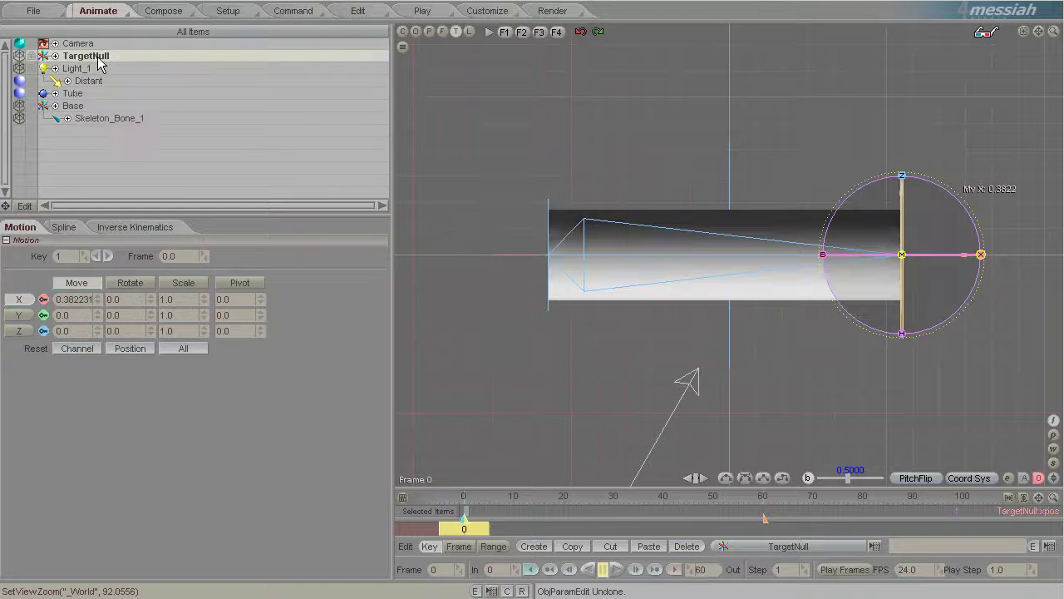
pyautogui.moveTo(981, 254); pyautogui.dragTo(808, 255)
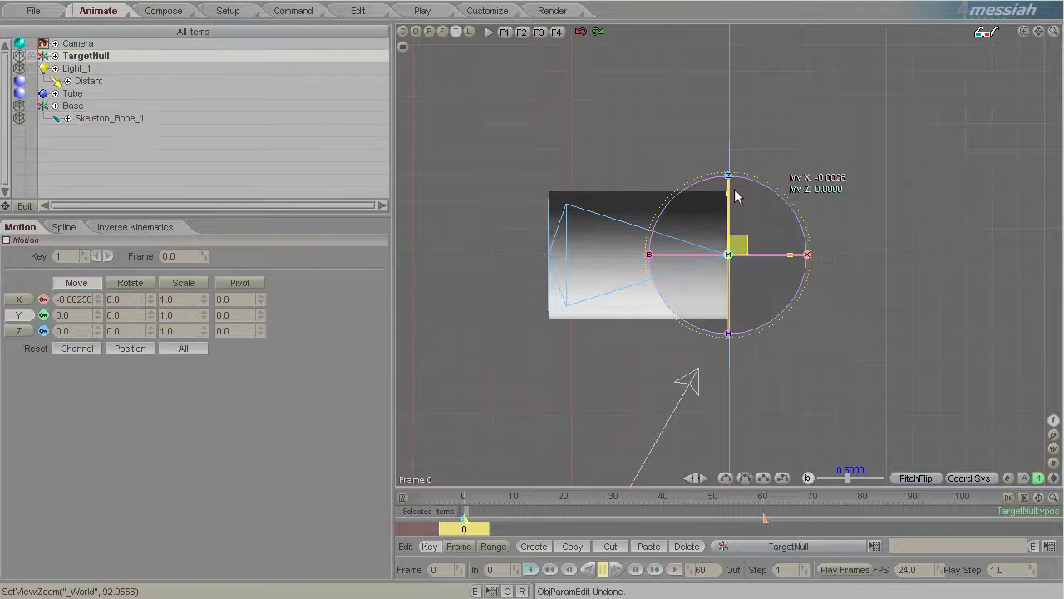
pyautogui.moveTo(729, 178); pyautogui.dragTo(728, 243)
pyautogui.moveTo(409, 312); pyautogui.dragTo(411, 356)
# Step: Reopen the bone settings of Skeleton_Bone_1 in setup mode
pyautogui.click(228, 15)
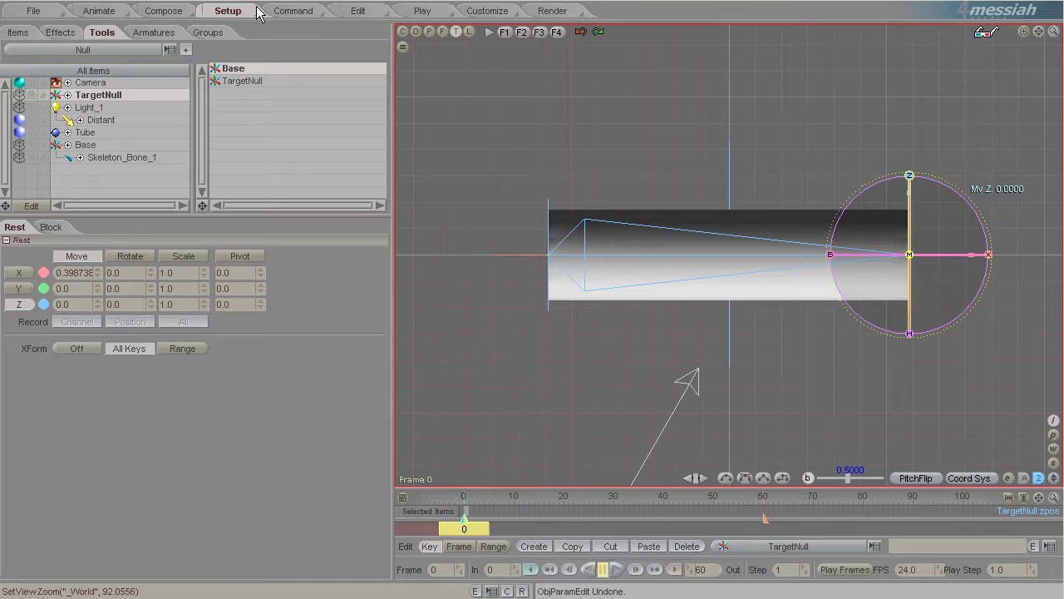
pyautogui.click(116, 157)
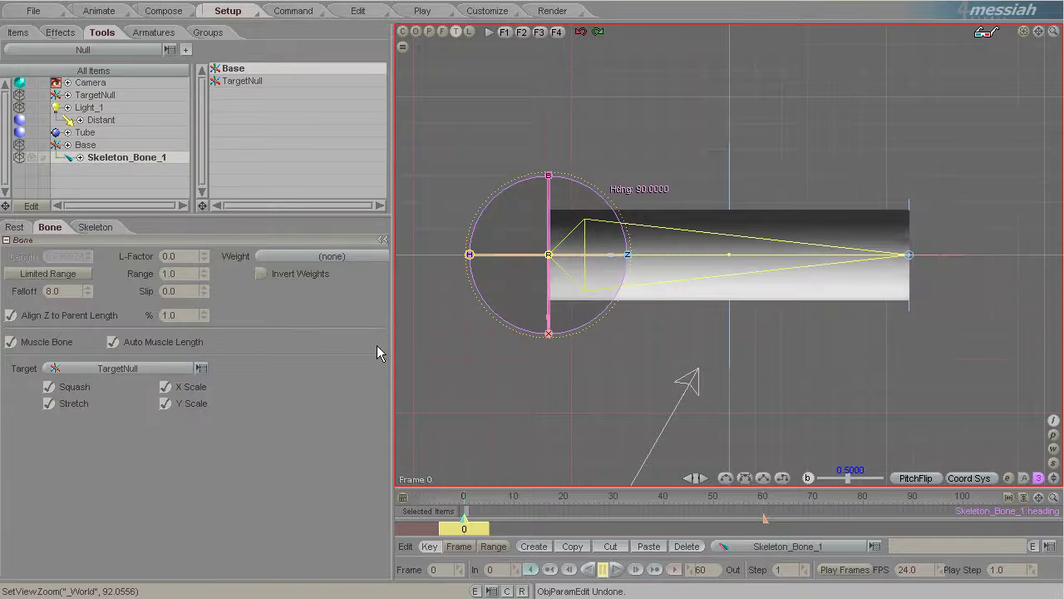